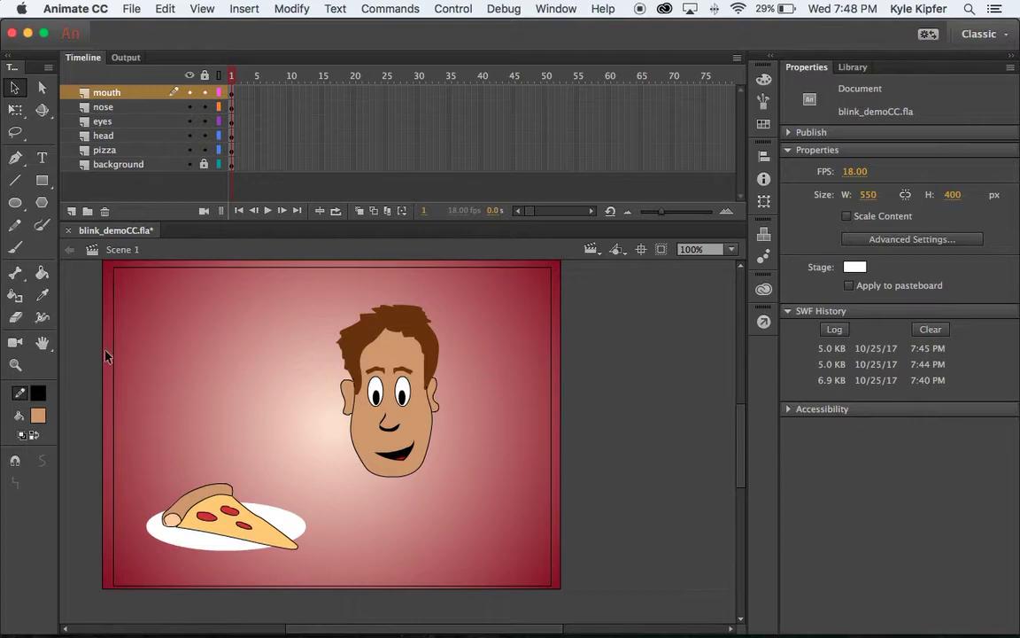
Test the movie to preview the blinking face animation, and close the preview.
scroll(124, 387, left, 3)
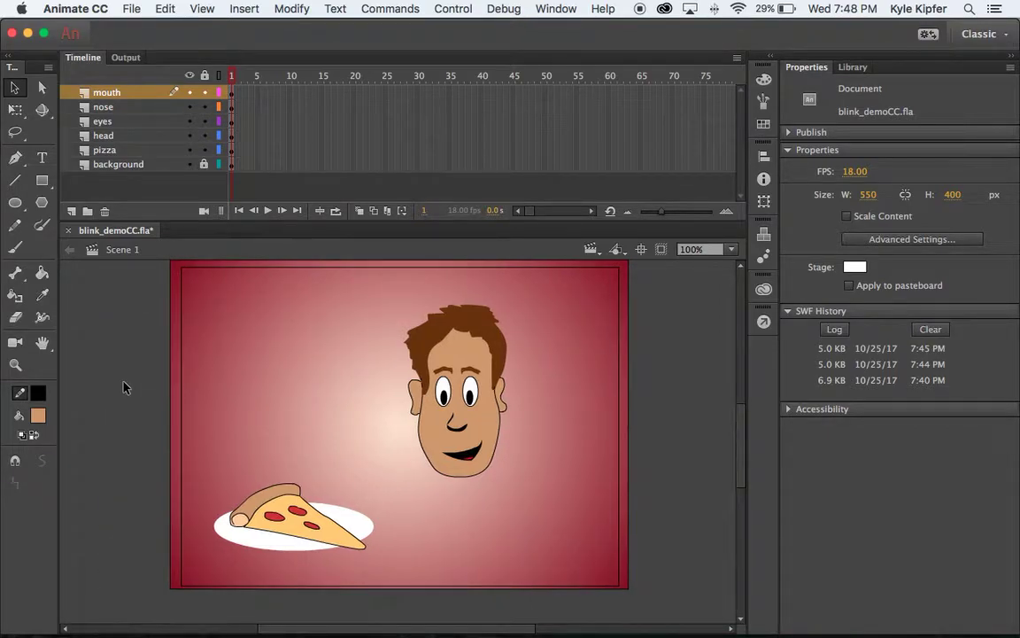
click(113, 108)
click(538, 473)
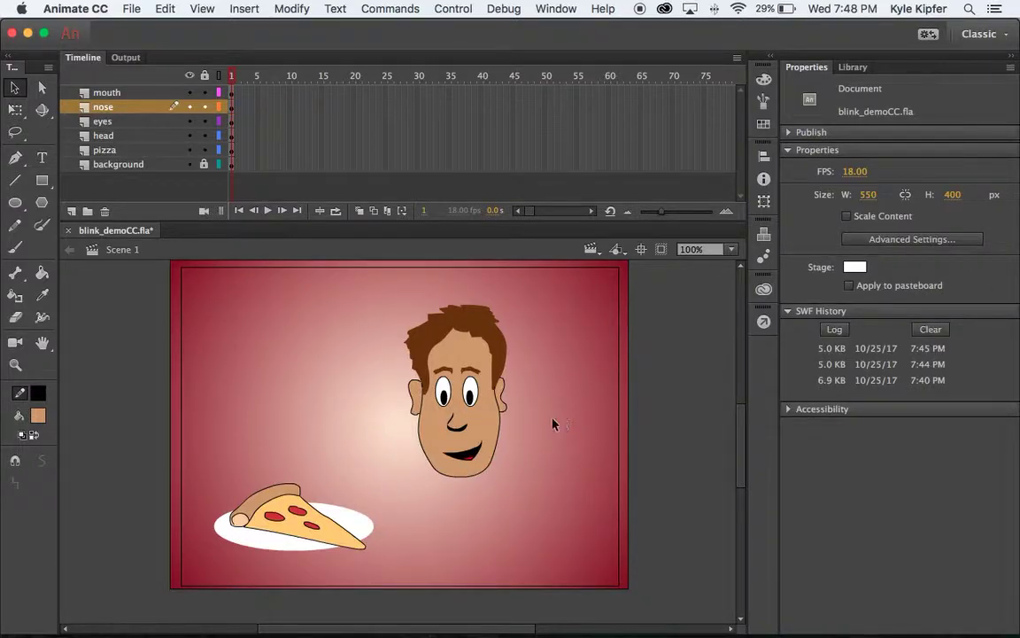
key(super+Return)
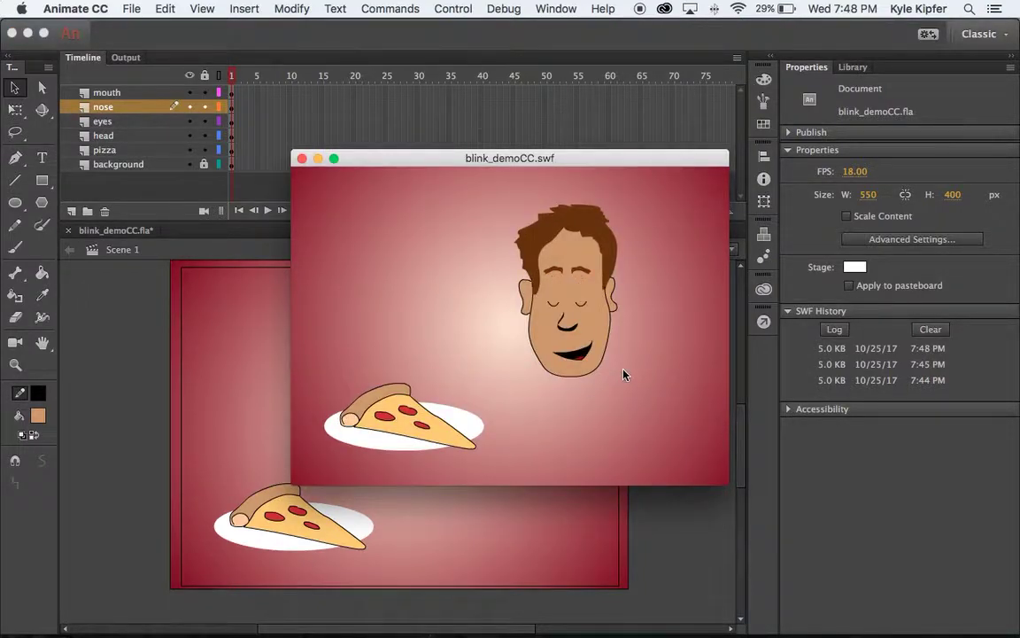
key(XF86AudioRaiseVolume)
key(XF86AudioRaiseVolume)
key(XF86AudioRaiseVolume)
click(301, 159)
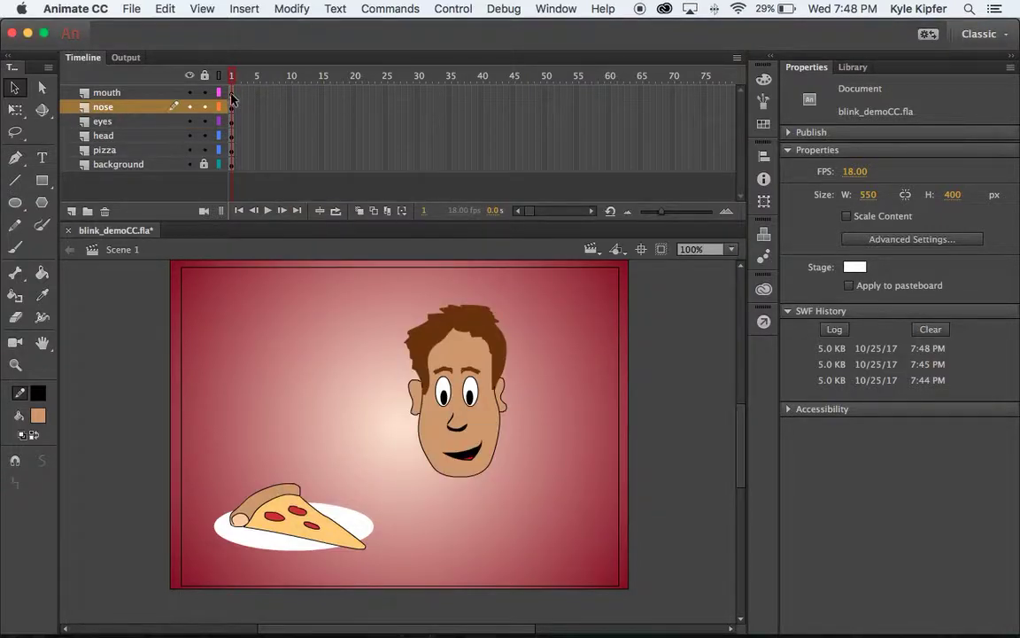
Create a layer folder above the mouth layer and name it "face".
click(130, 93)
click(128, 107)
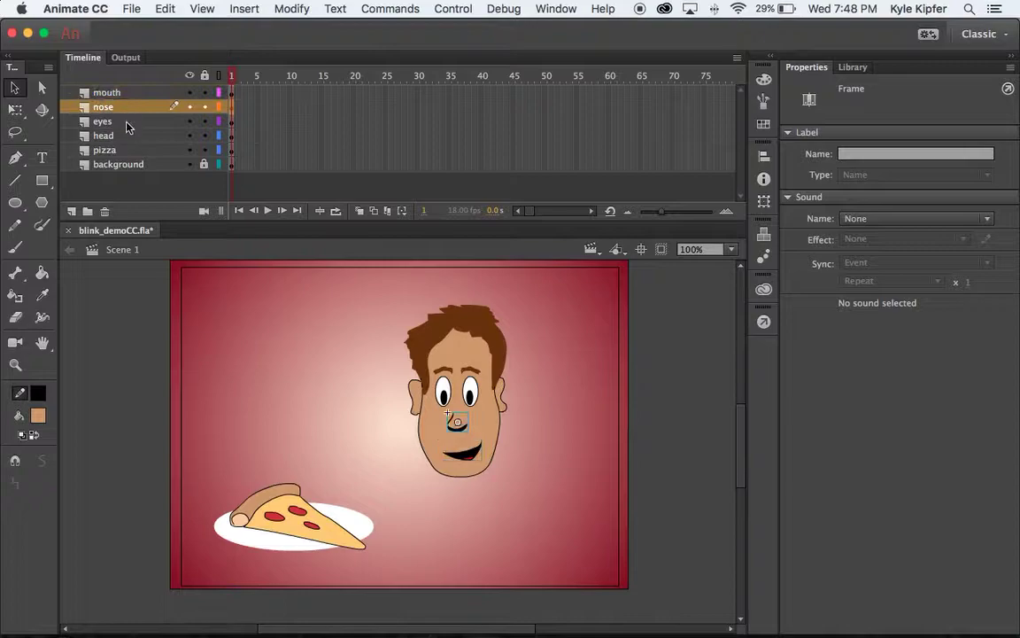
click(128, 123)
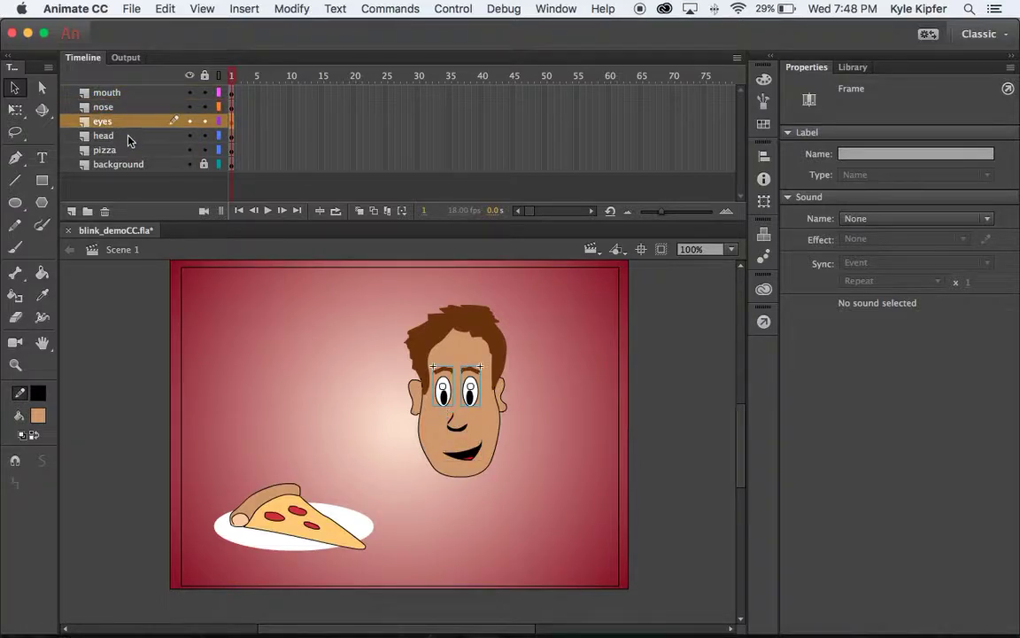
click(128, 137)
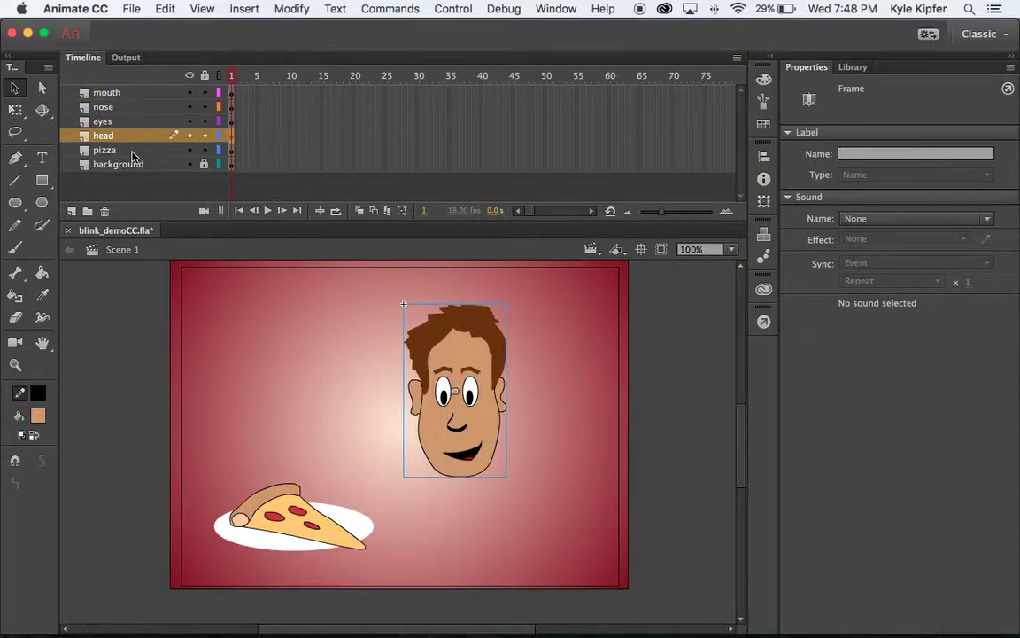
click(124, 92)
click(88, 212)
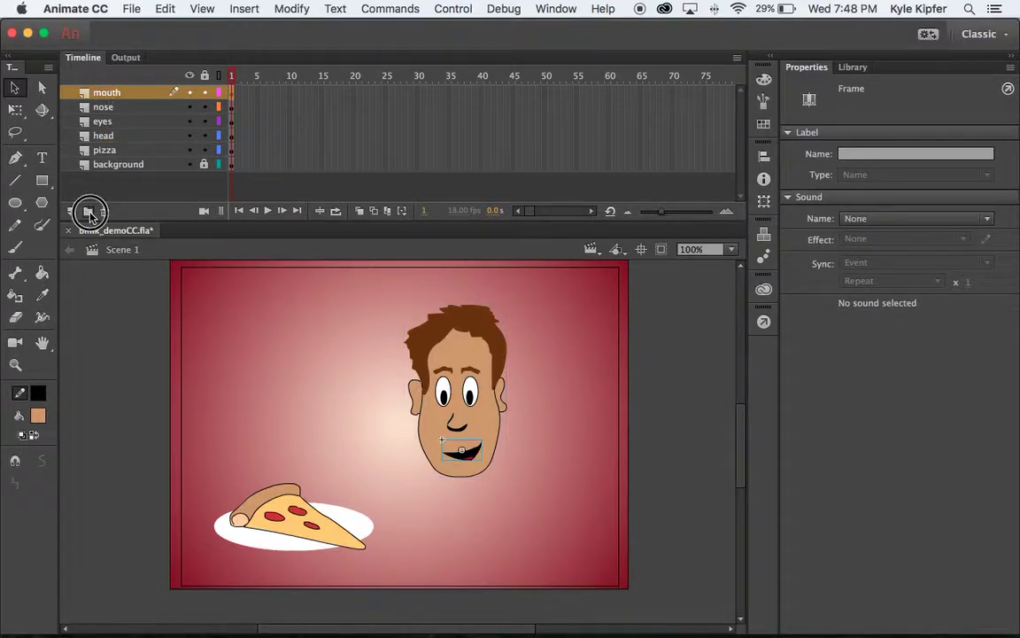
double_click(117, 94)
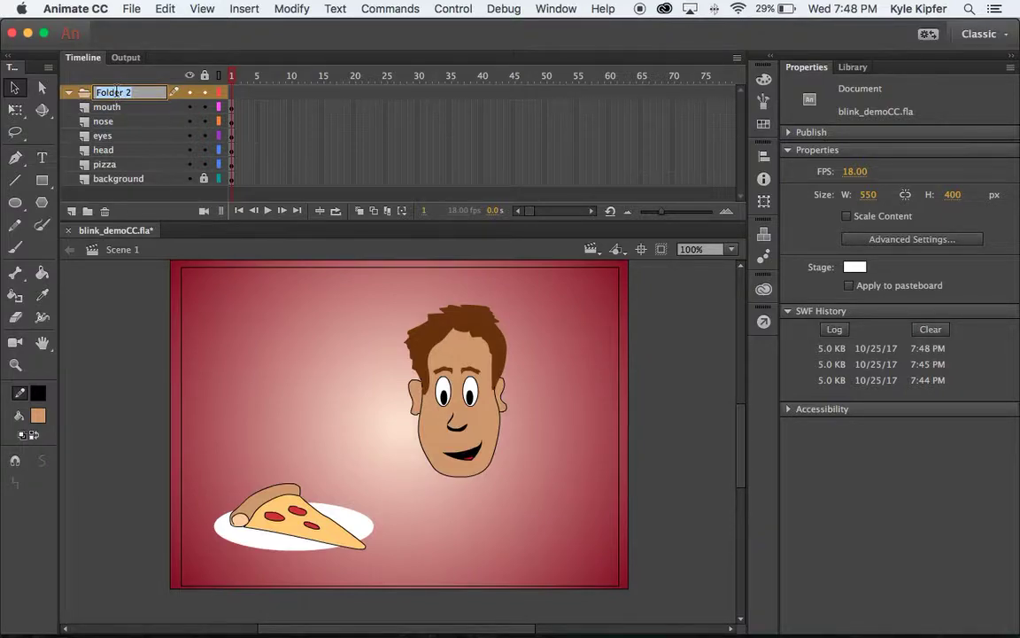
text(face)
key(Return)
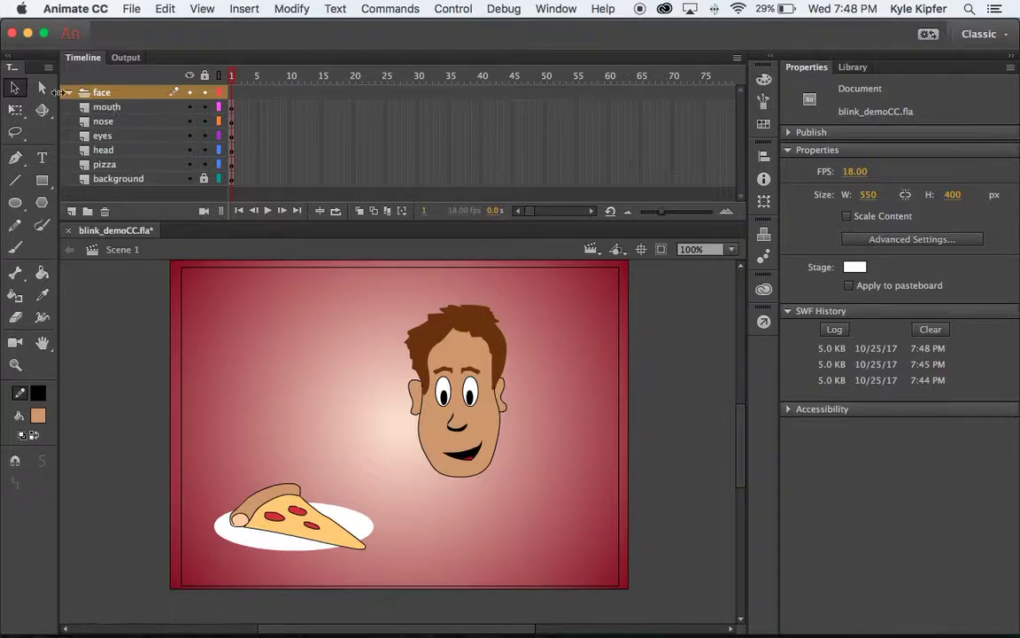
Move the eyes, nose, mouth and head layers into the face folder with head lowest, and collapse the folder.
drag(100, 107, 124, 93)
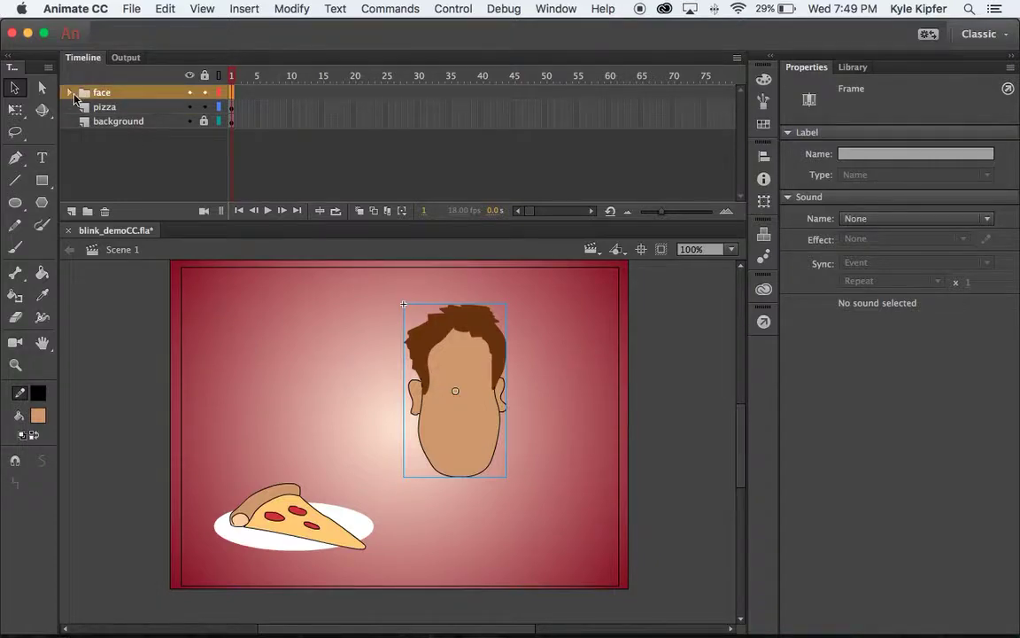
click(69, 93)
drag(125, 107, 125, 159)
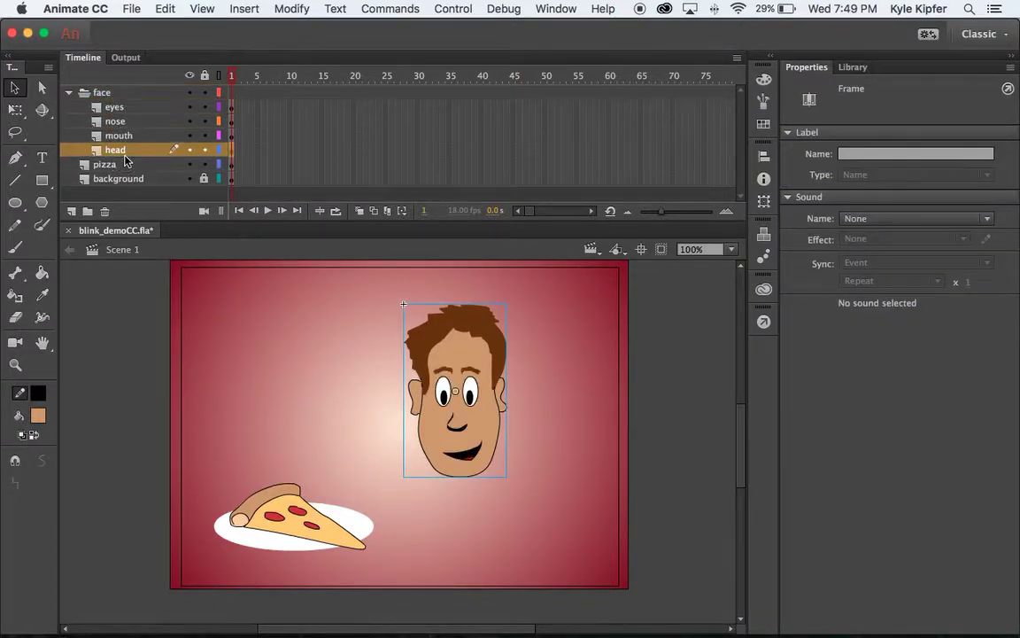
click(70, 93)
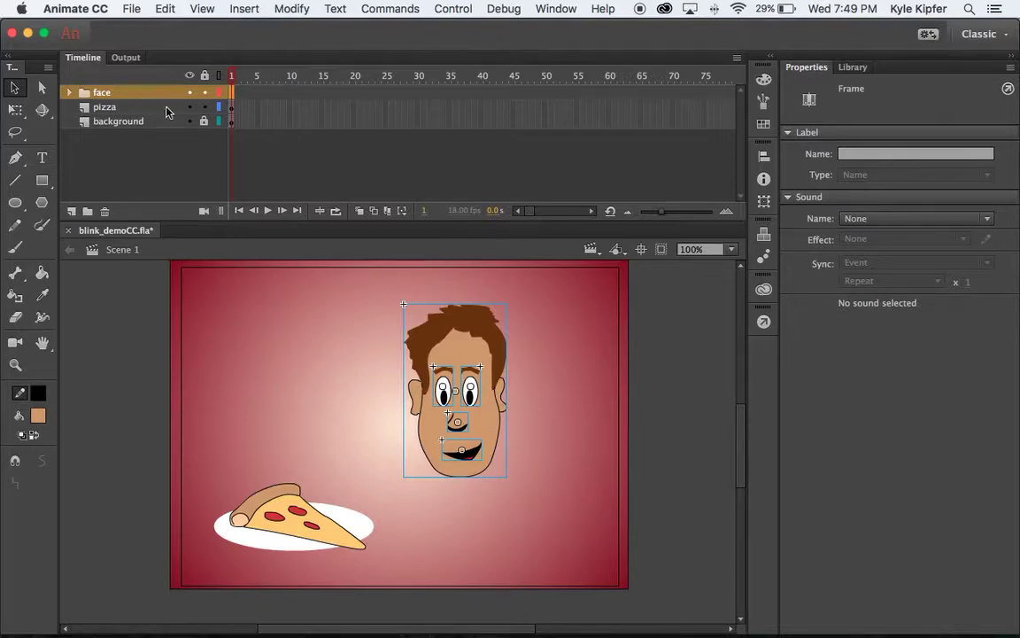
Add a new layer directly above the pizza layer and name it "body".
click(147, 110)
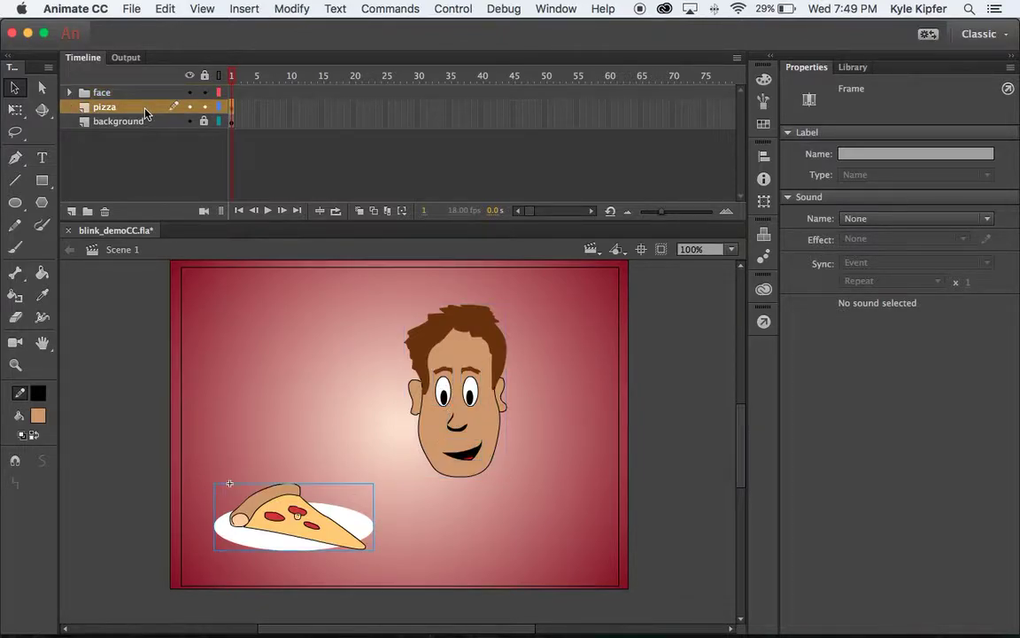
click(71, 212)
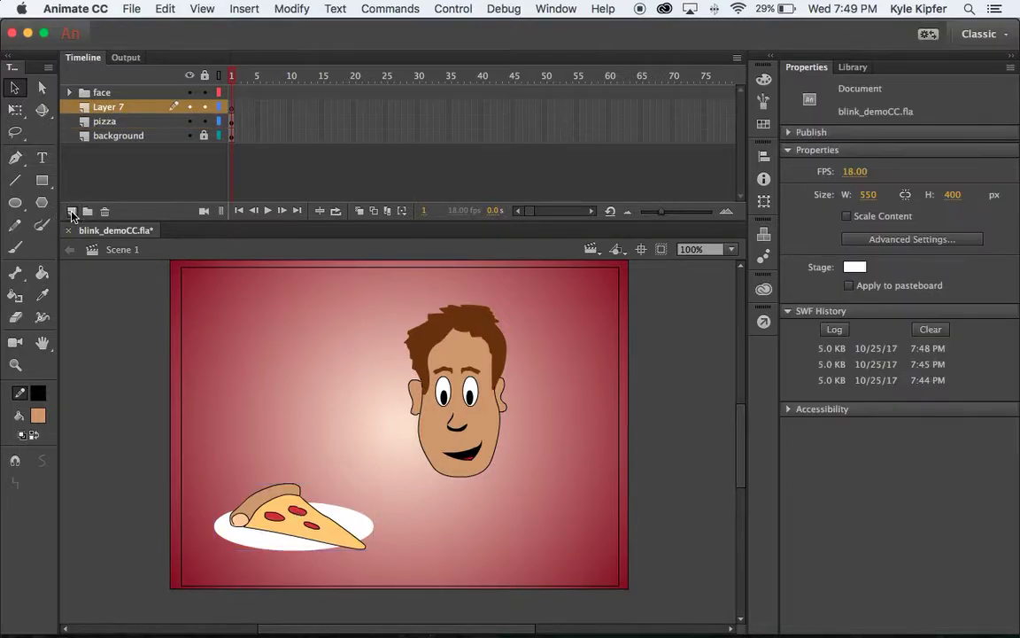
double_click(111, 106)
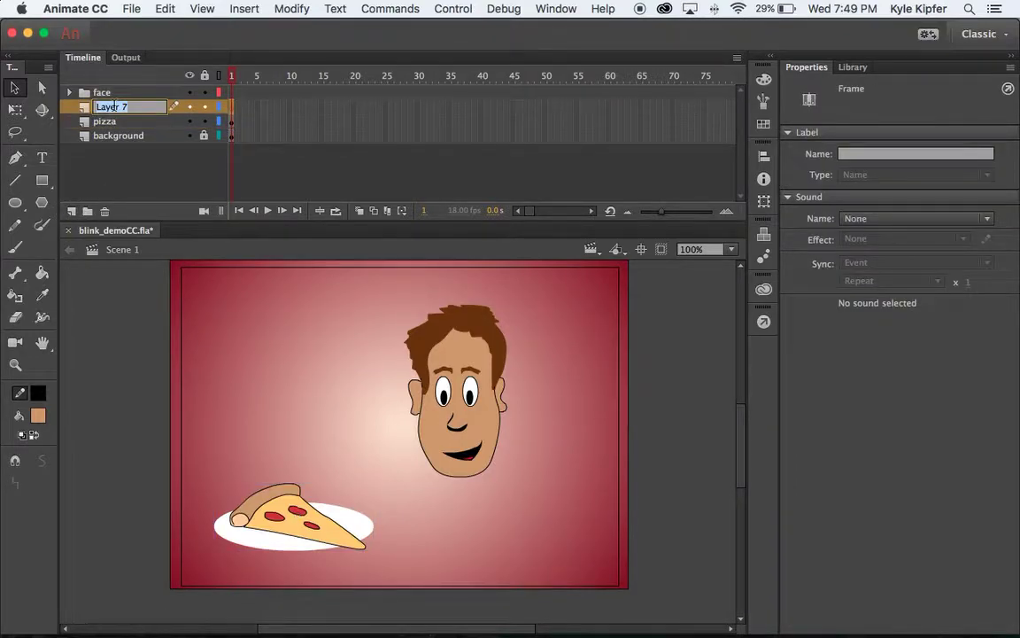
text(body)
key(Return)
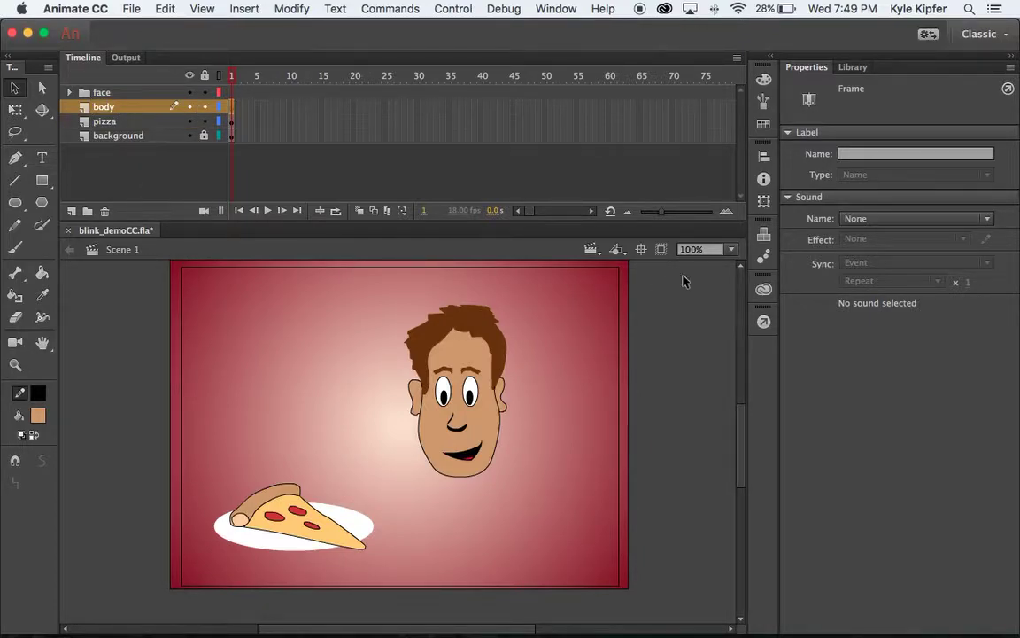
Draw a neck outline under the chin and a torso outline below it with the Pencil tool, using a black 2.00 stroke.
click(16, 226)
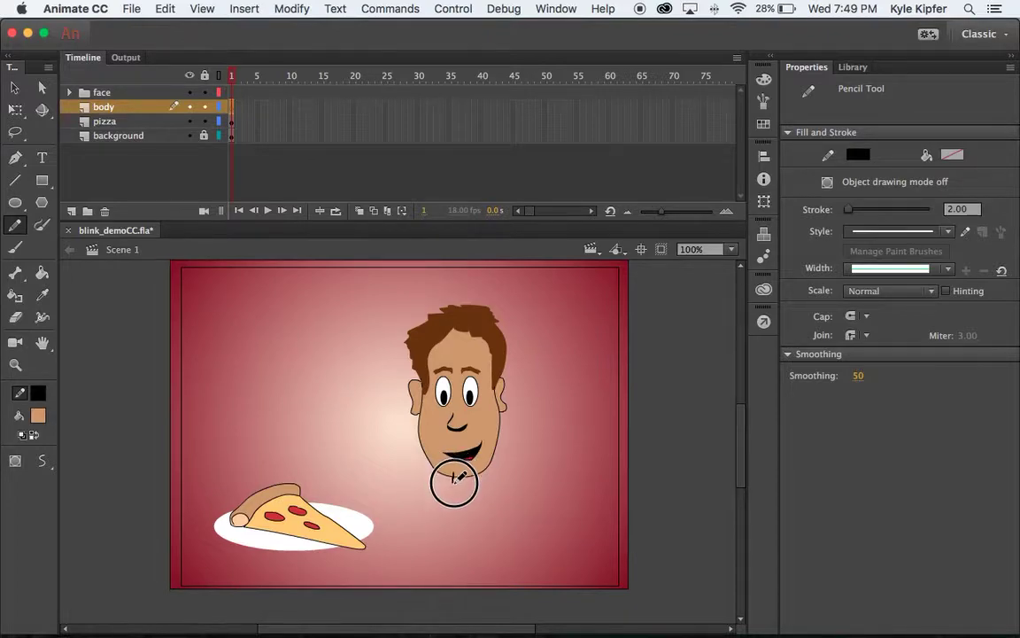
mouse_move(454, 489)
mouse_down()
mouse_move(476, 494)
mouse_move(468, 459)
mouse_up()
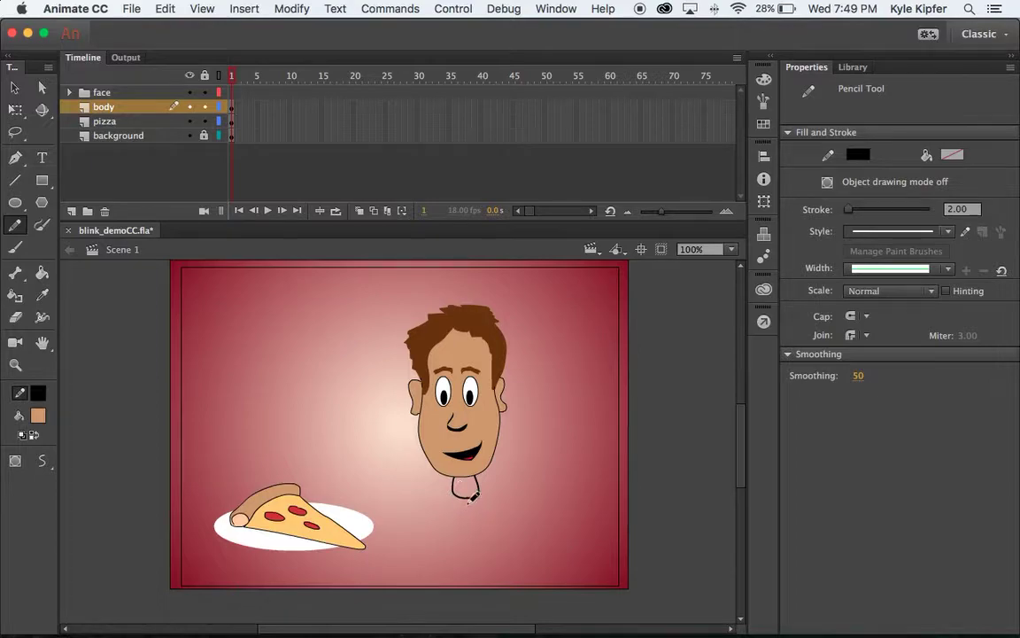
key(z)
click(464, 502)
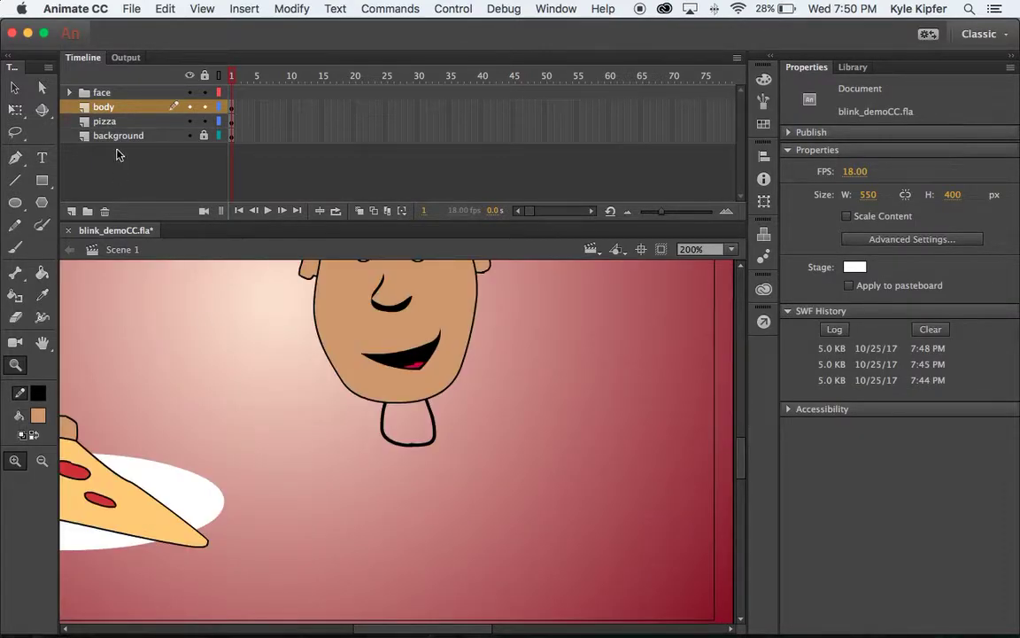
click(9, 86)
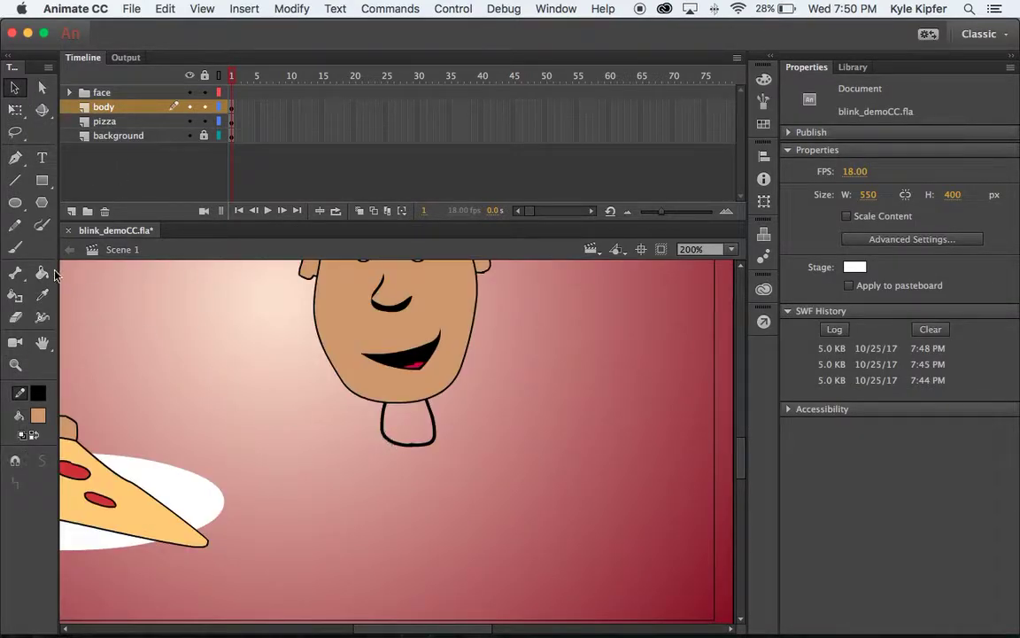
click(17, 223)
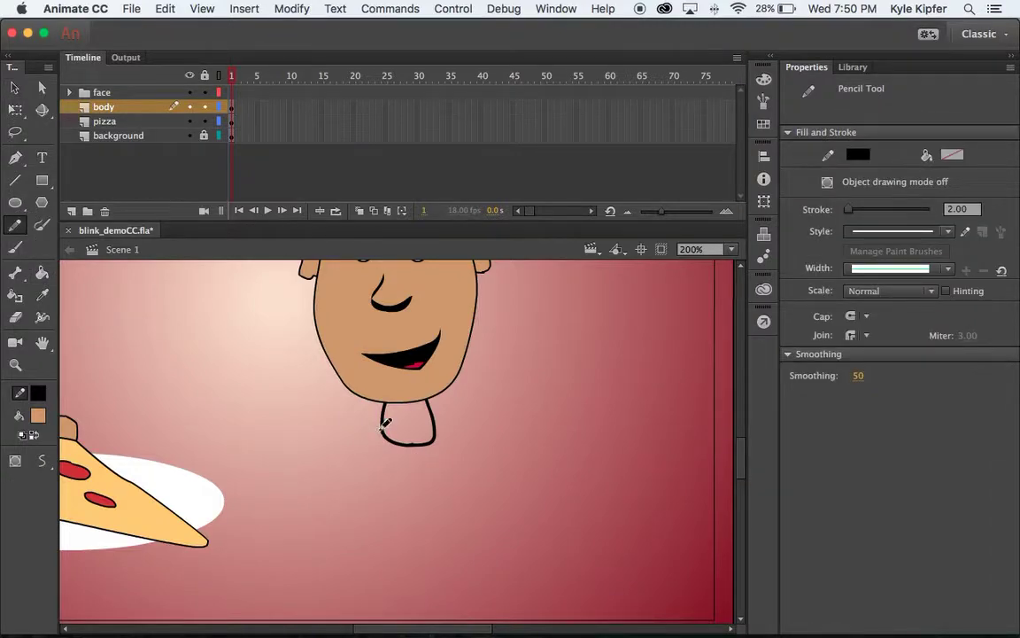
scroll(386, 423, down, 2)
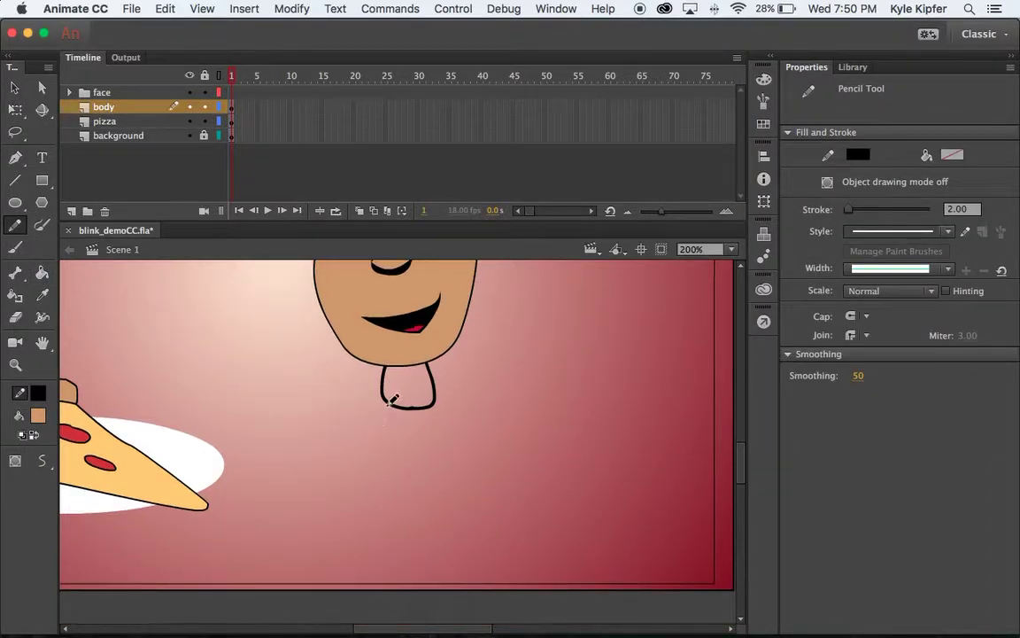
mouse_move(364, 387)
mouse_down()
mouse_move(335, 392)
mouse_move(335, 410)
mouse_move(363, 555)
mouse_move(372, 564)
mouse_move(517, 550)
mouse_move(488, 488)
mouse_move(469, 392)
mouse_move(434, 389)
mouse_up()
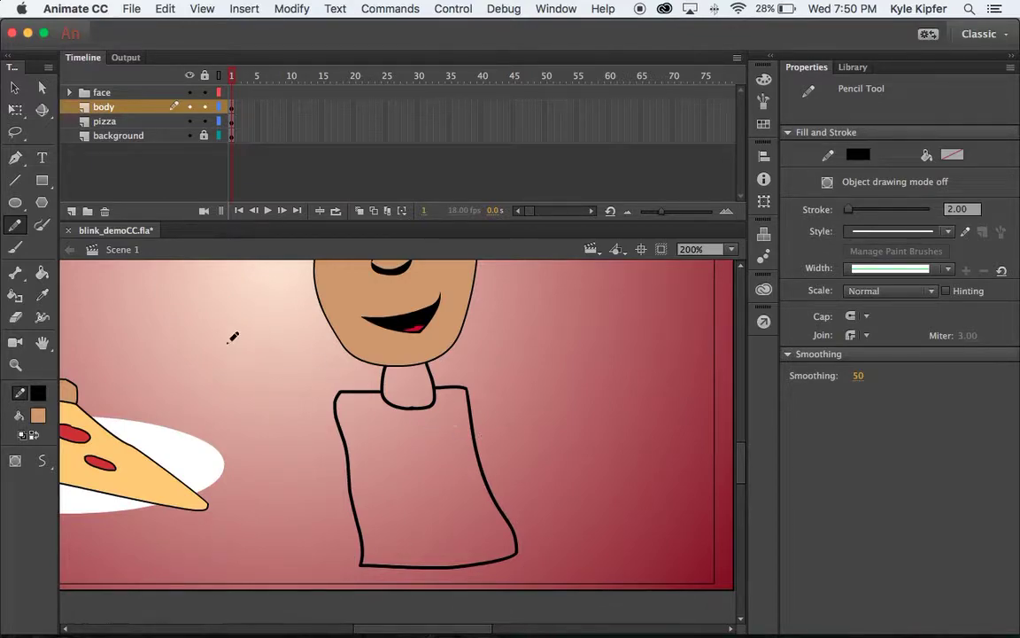
Reshape the torso's side edges to be straighter, and pencil a lower-body outline beneath it that extends past the stage's lower edge.
click(15, 87)
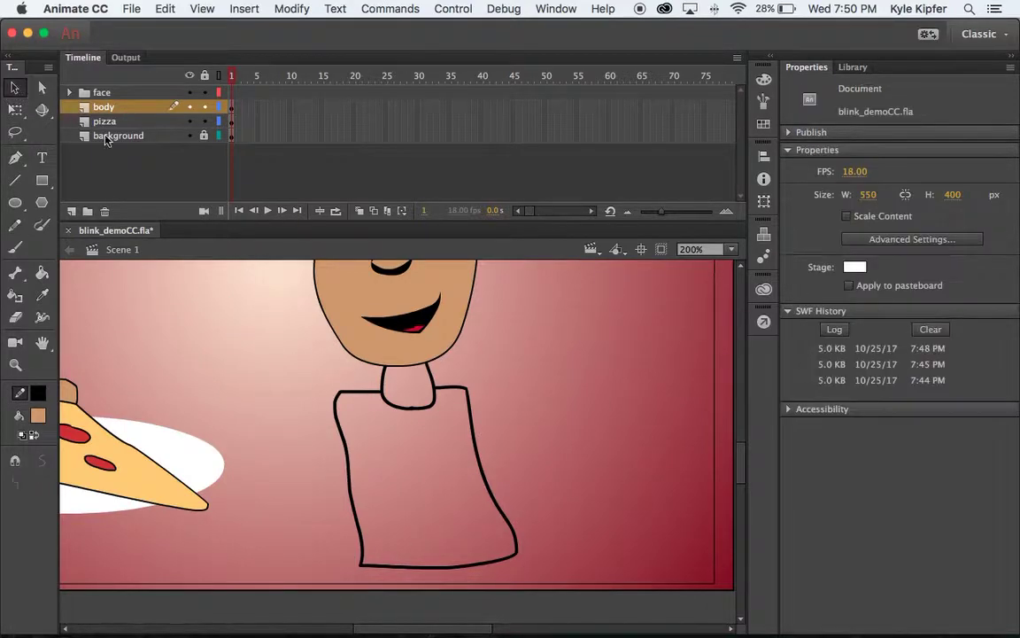
drag(469, 407, 483, 403)
mouse_move(510, 540)
mouse_down()
mouse_move(511, 553)
mouse_move(502, 555)
mouse_move(507, 543)
mouse_move(492, 532)
mouse_move(496, 542)
mouse_up()
drag(363, 549, 355, 531)
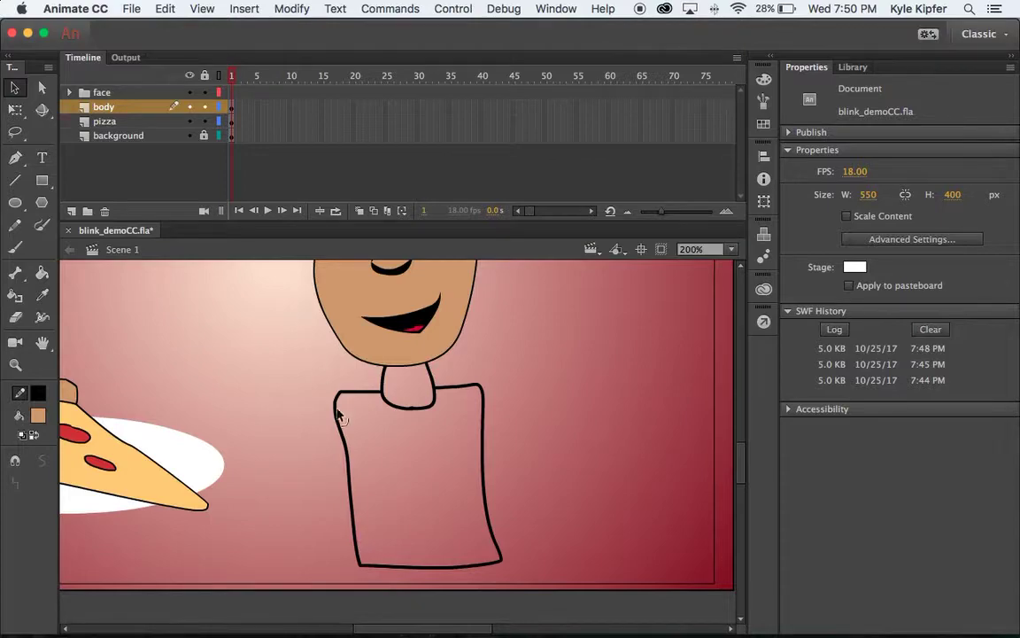
drag(338, 420, 338, 423)
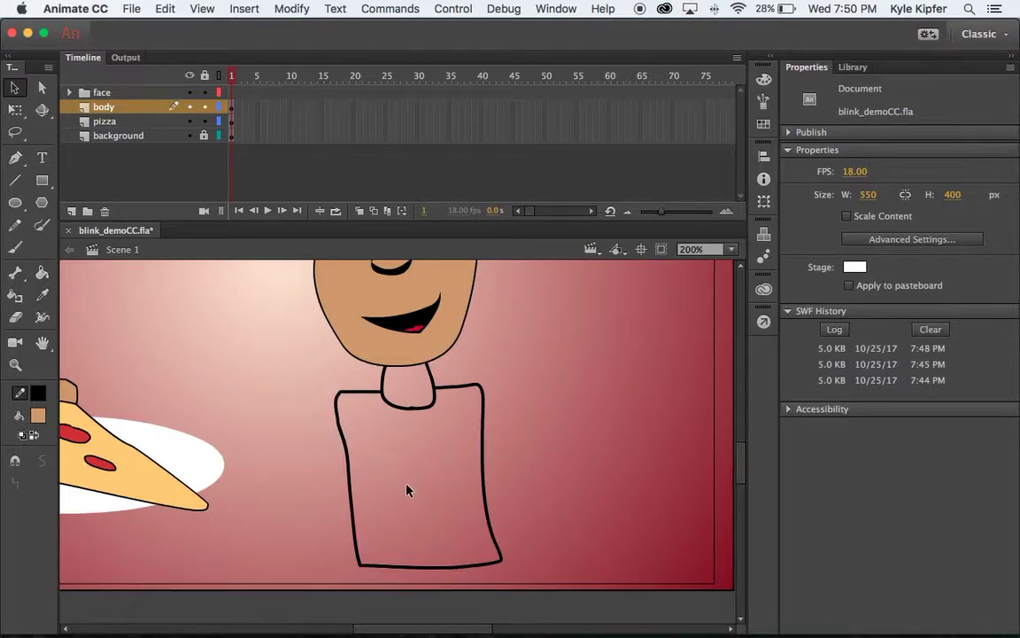
click(16, 226)
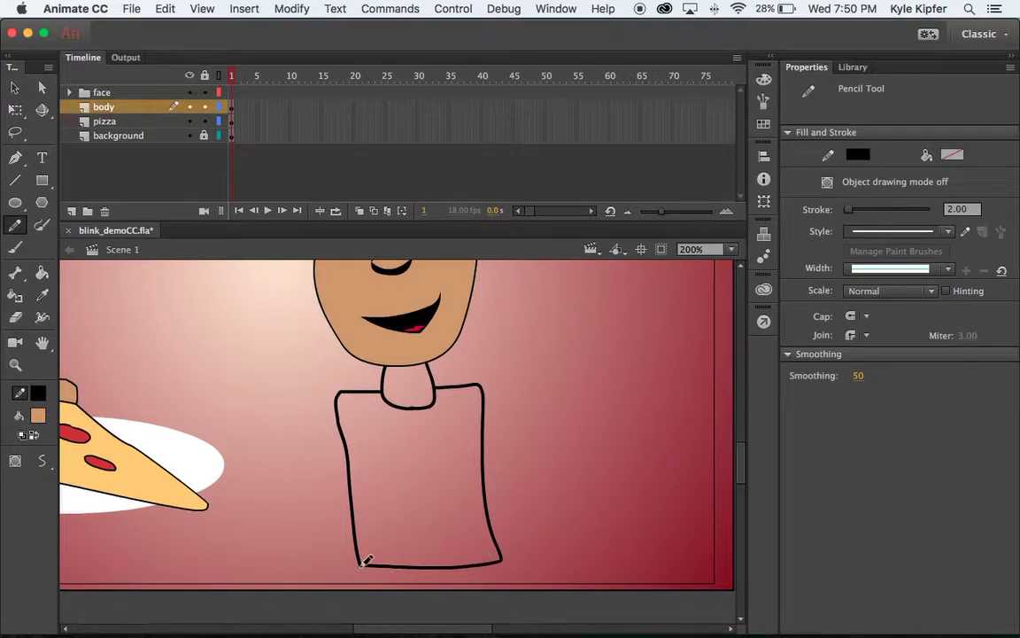
mouse_move(361, 564)
mouse_down()
mouse_move(356, 606)
mouse_move(510, 611)
mouse_move(502, 559)
mouse_up()
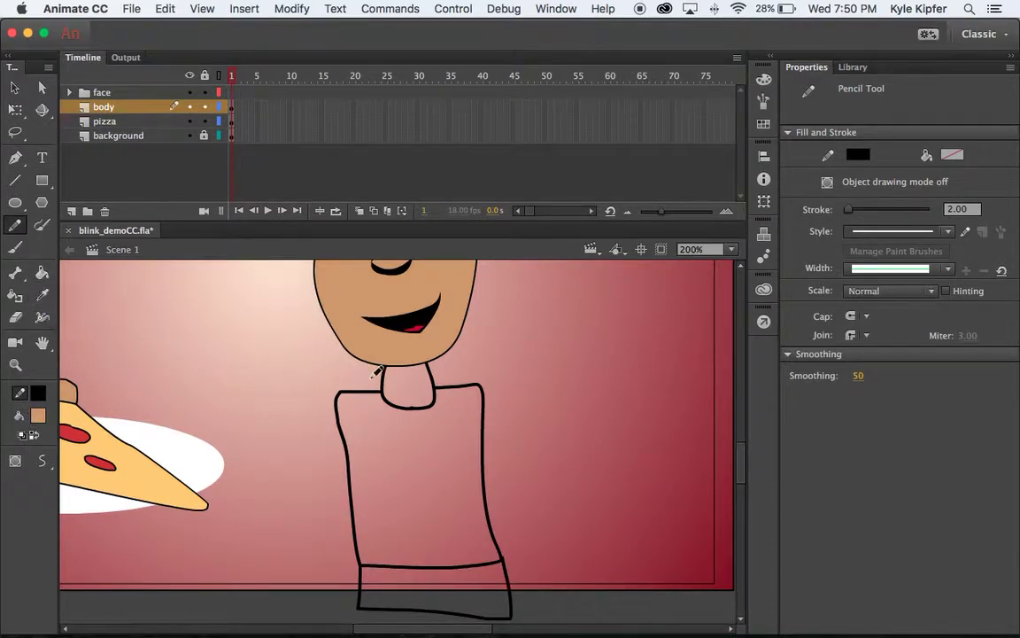
Fill the neck with the face's skin colour #CC9966 and the torso with teal.
click(42, 296)
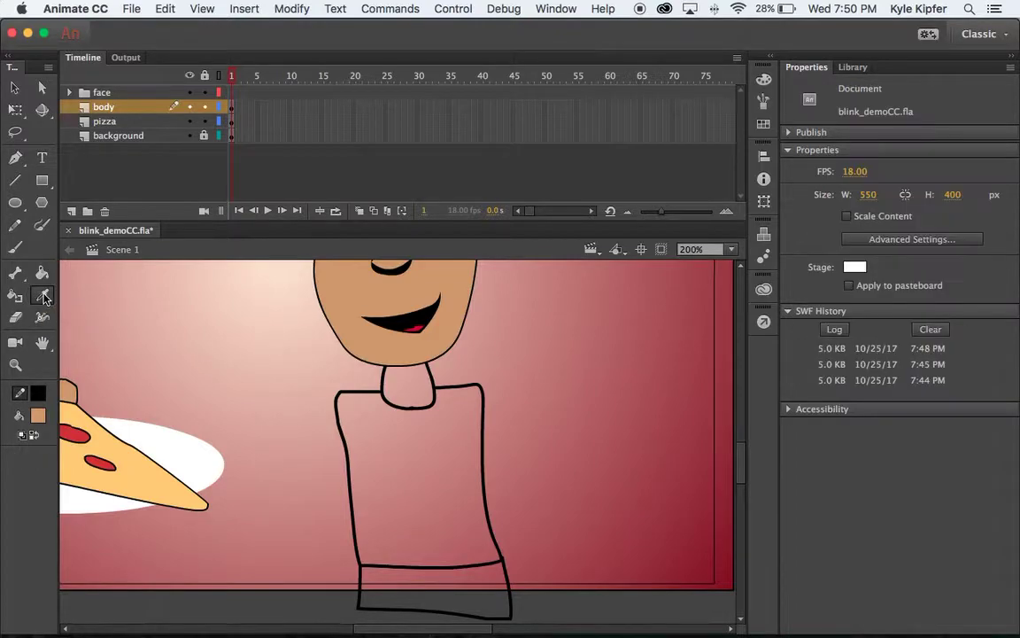
click(351, 301)
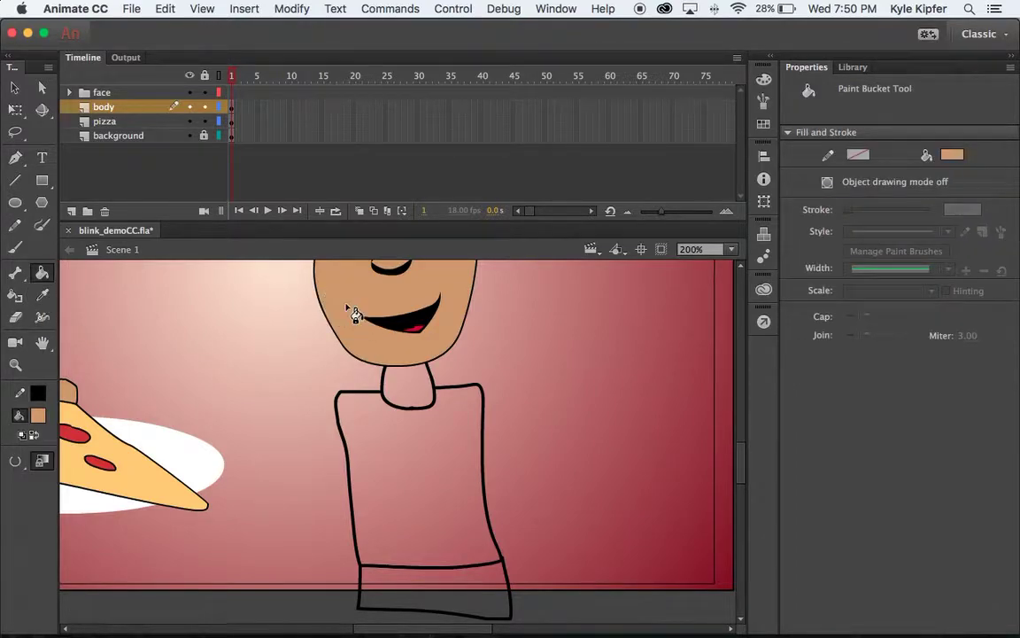
click(400, 386)
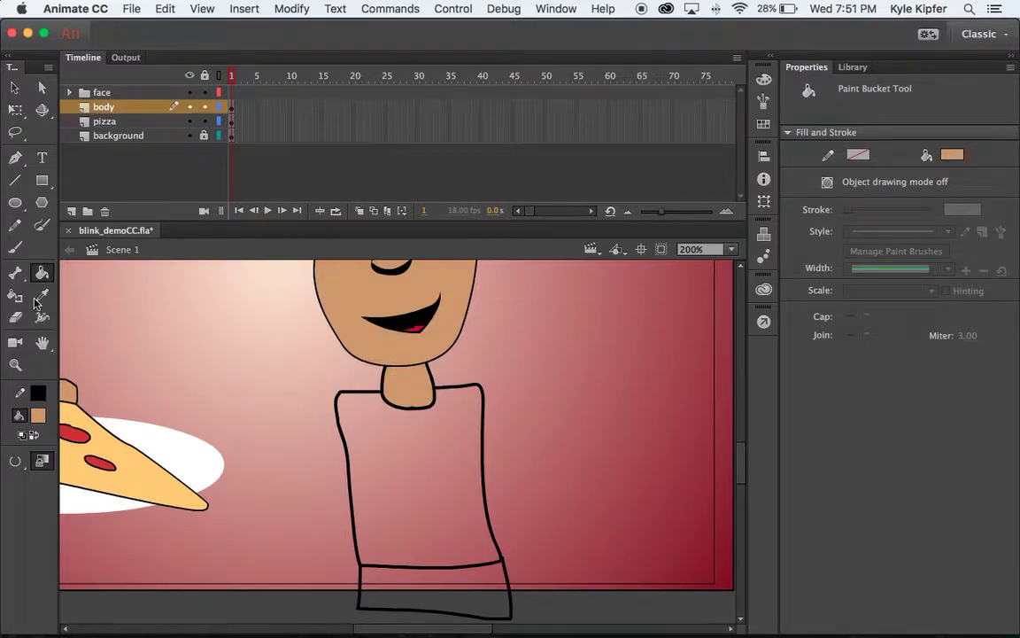
click(38, 416)
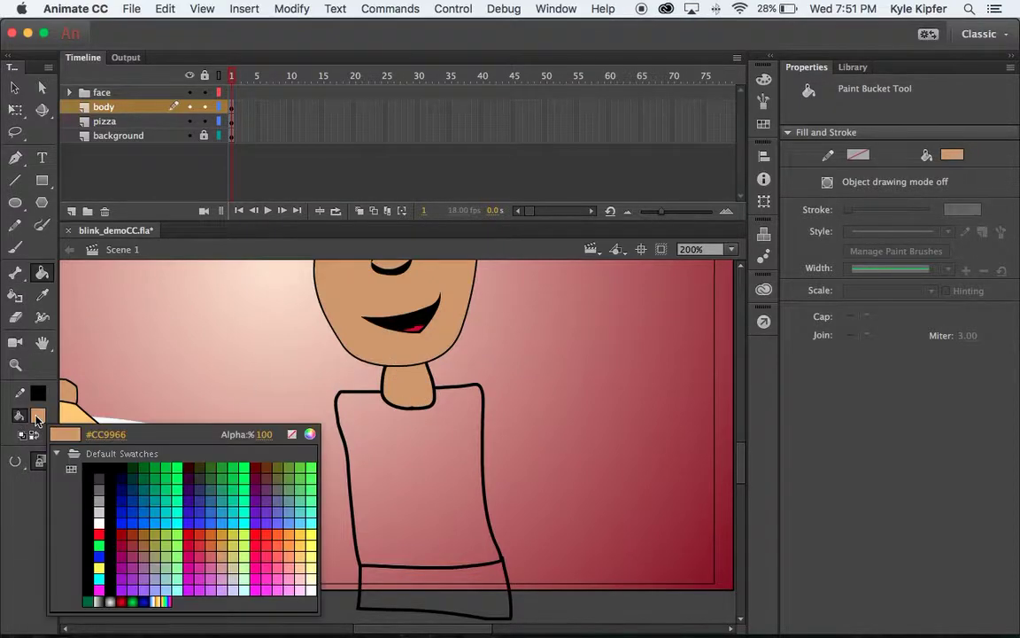
click(226, 506)
click(416, 491)
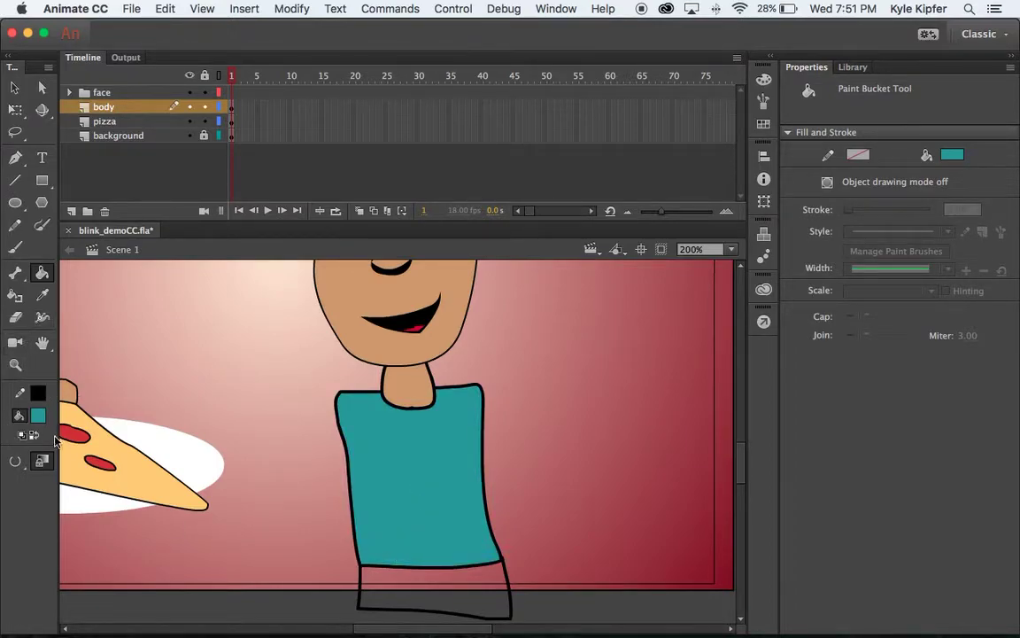
Fill the lower-body shape beneath the torso with a muted green.
click(38, 416)
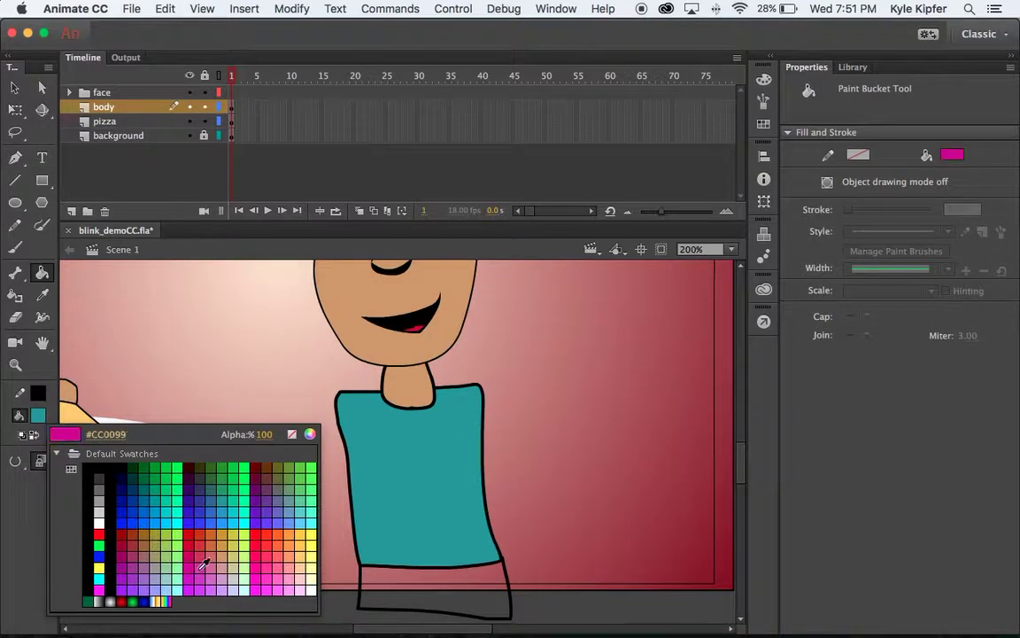
click(298, 486)
click(465, 574)
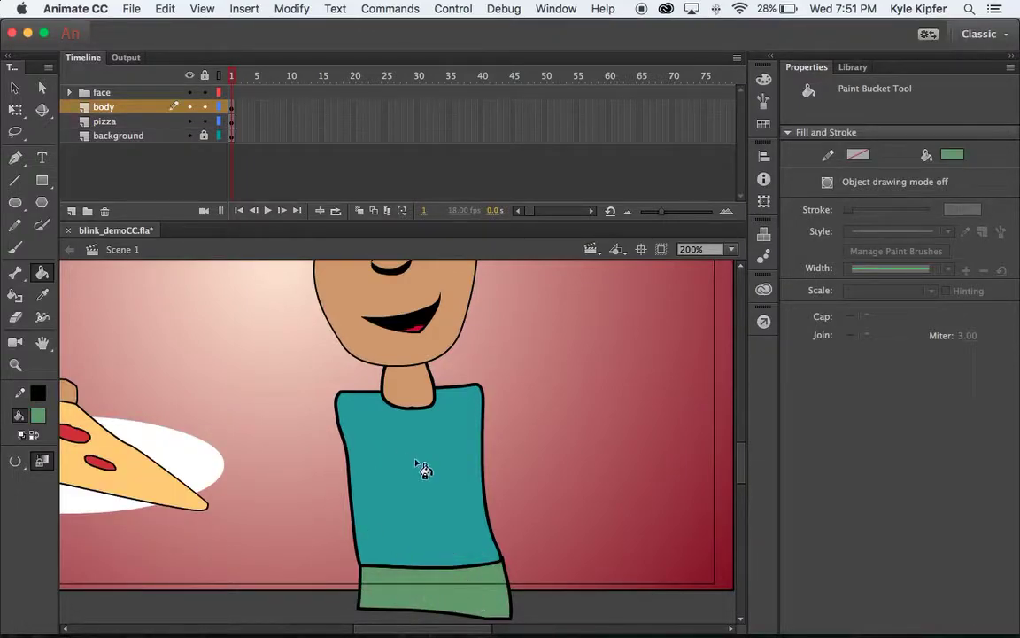
Convert the artwork on the body layer to a Movie Clip symbol named "body2".
scroll(337, 447, up, 5)
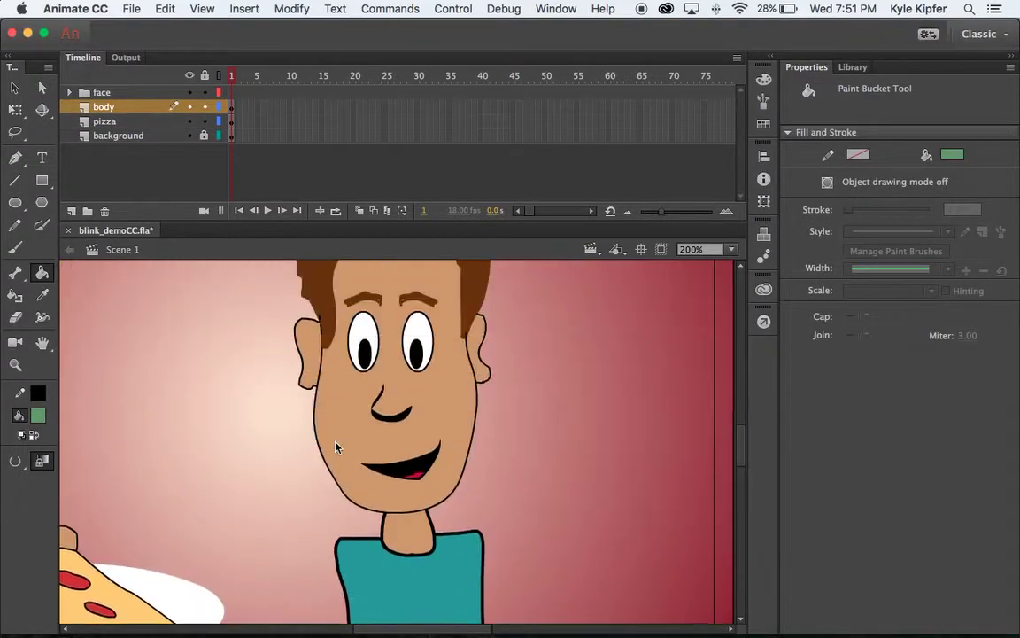
scroll(335, 447, up, 2)
key(z)
alt+click(378, 485)
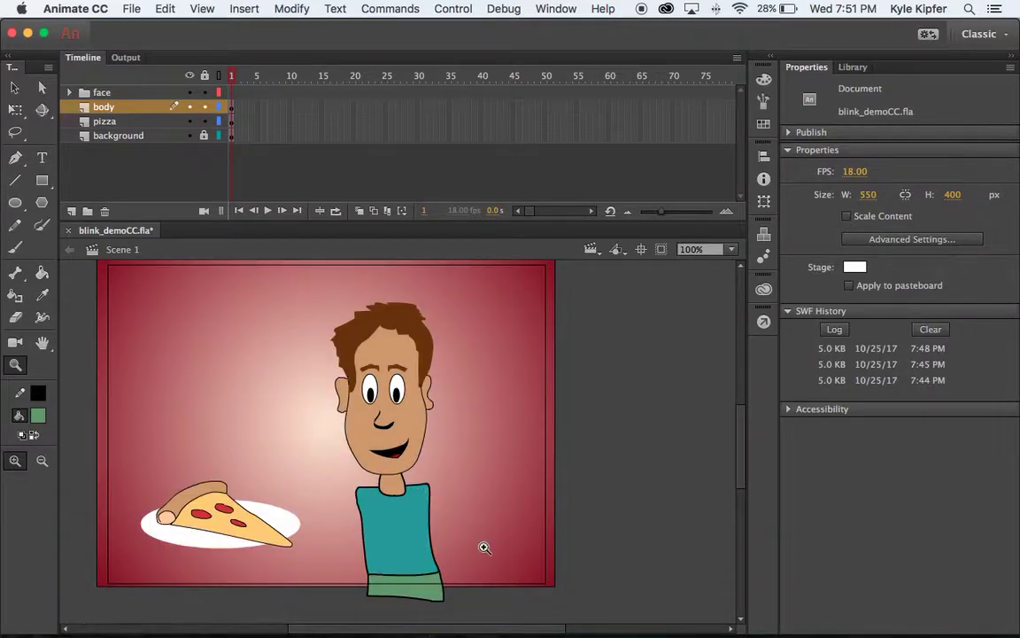
click(395, 507)
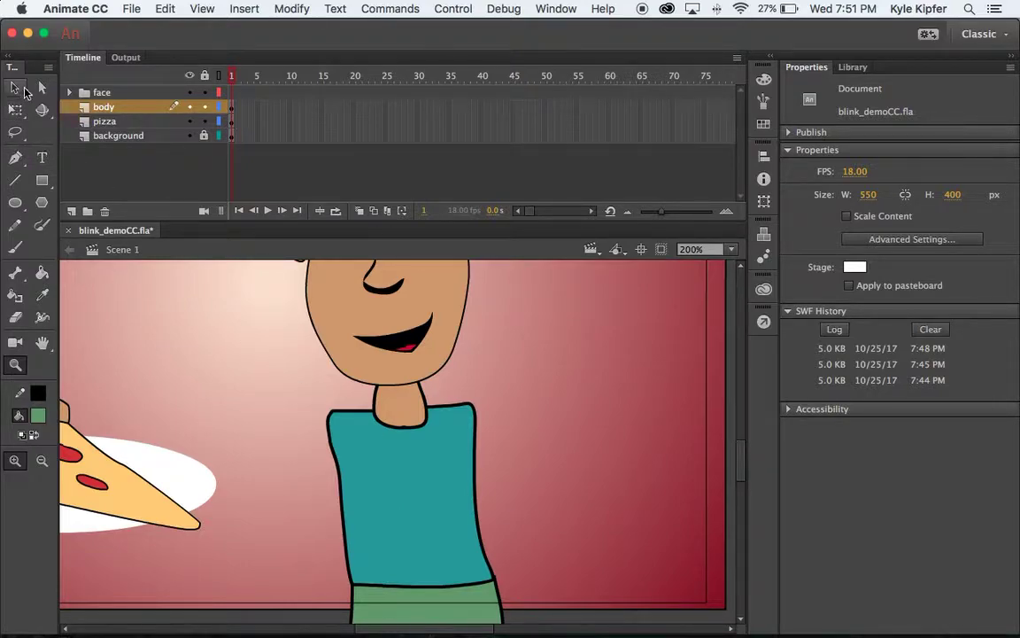
click(230, 107)
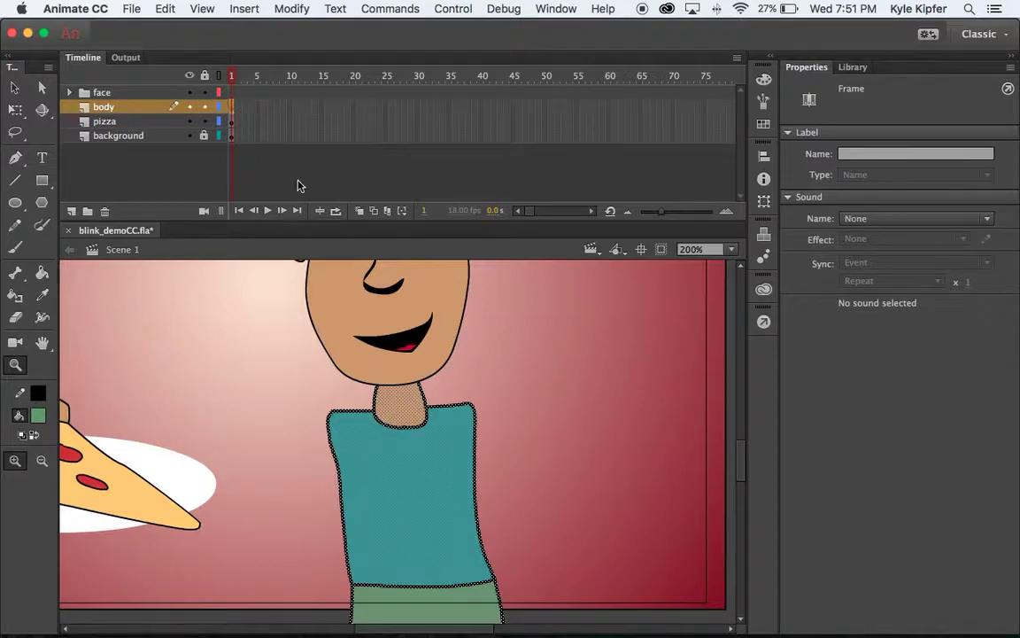
key(F8)
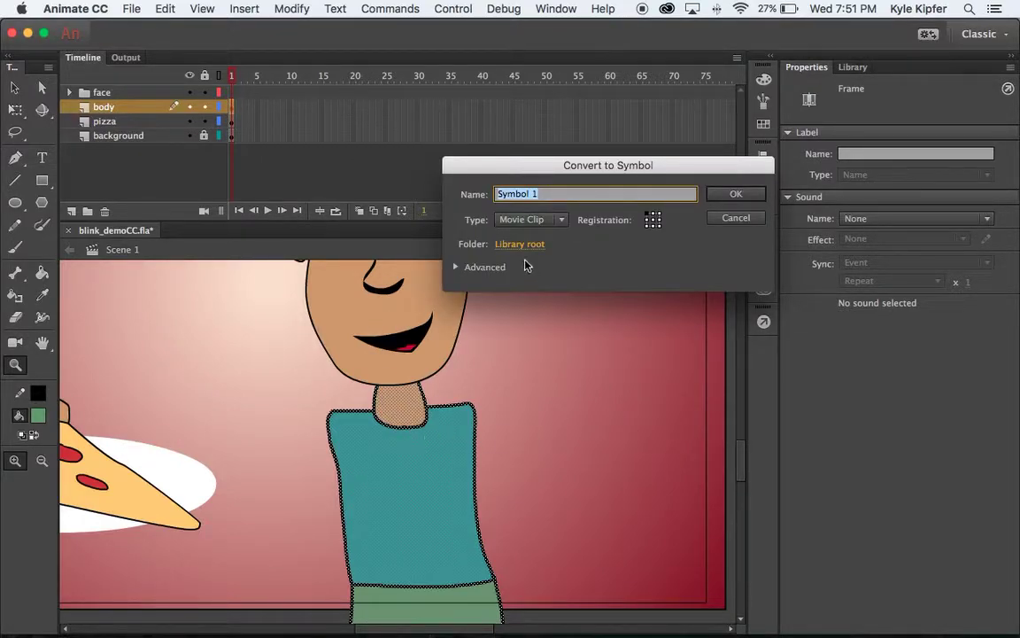
text(body1)
key(Return)
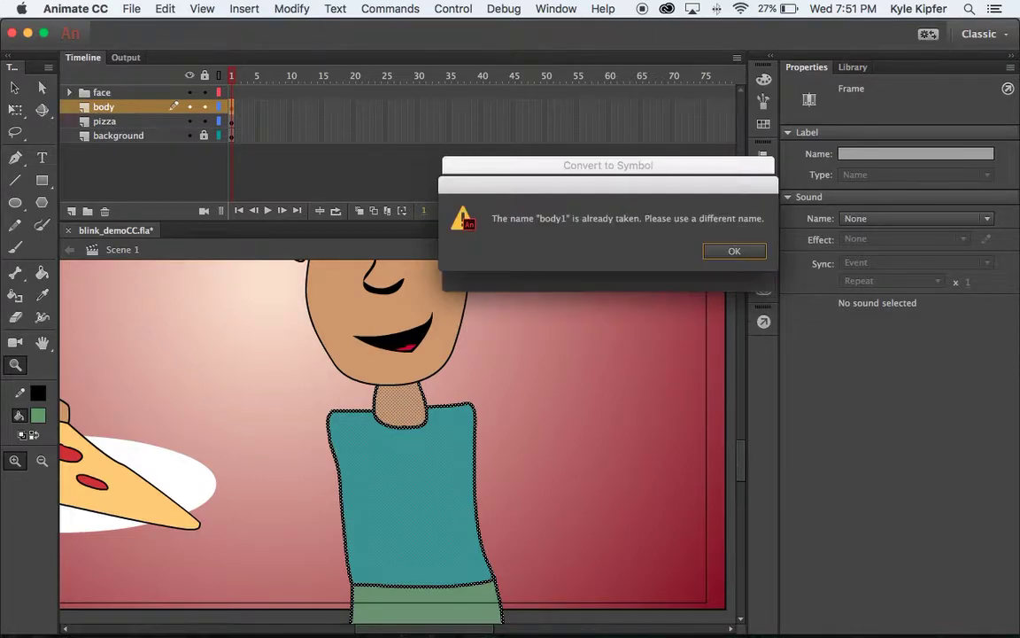
click(741, 252)
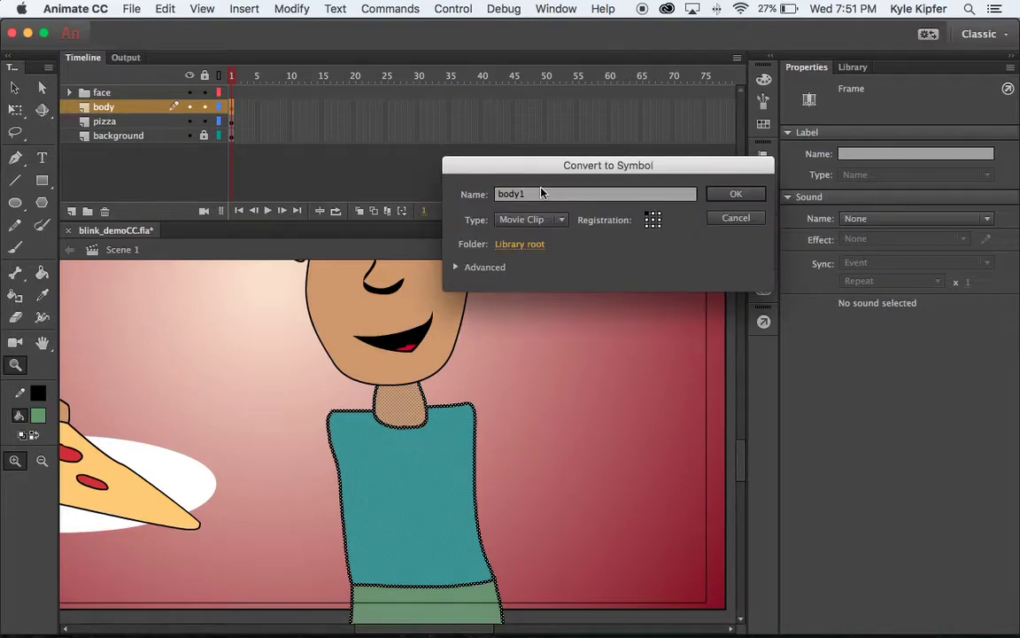
key(BackSpace)
text(2)
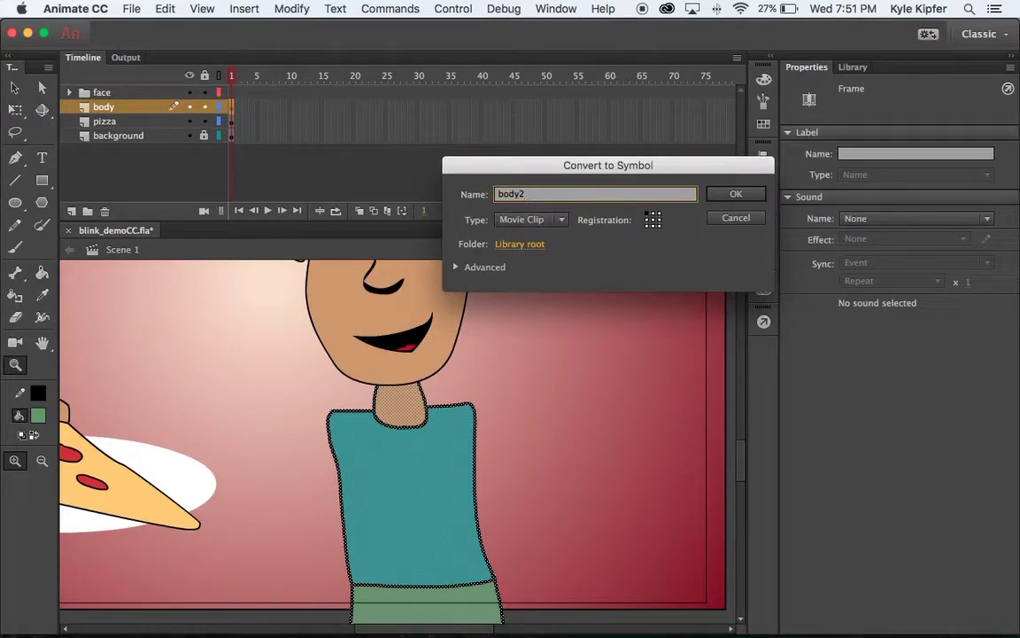
key(Return)
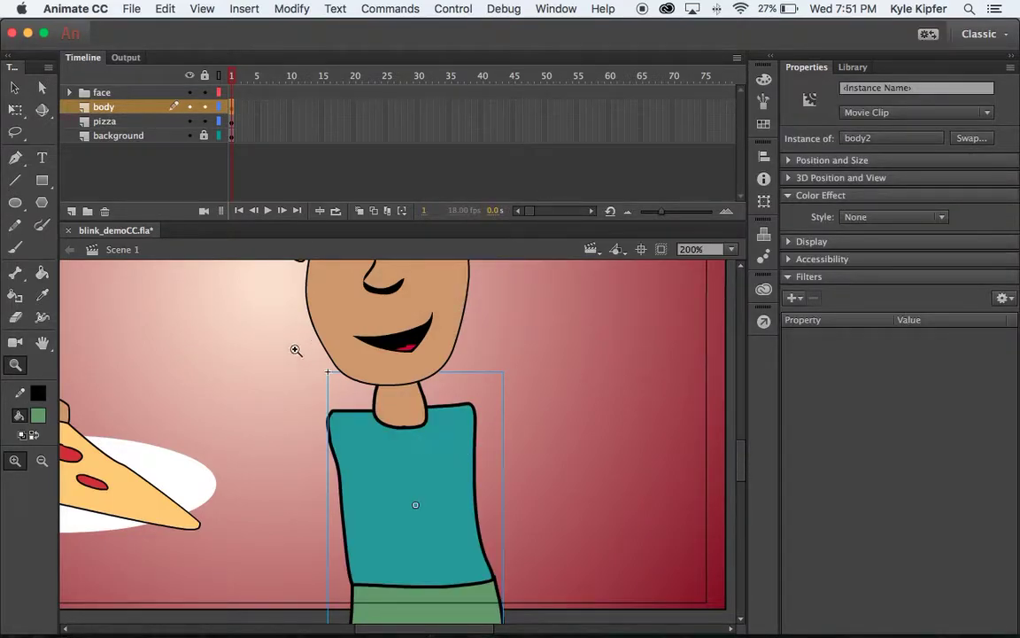
click(11, 89)
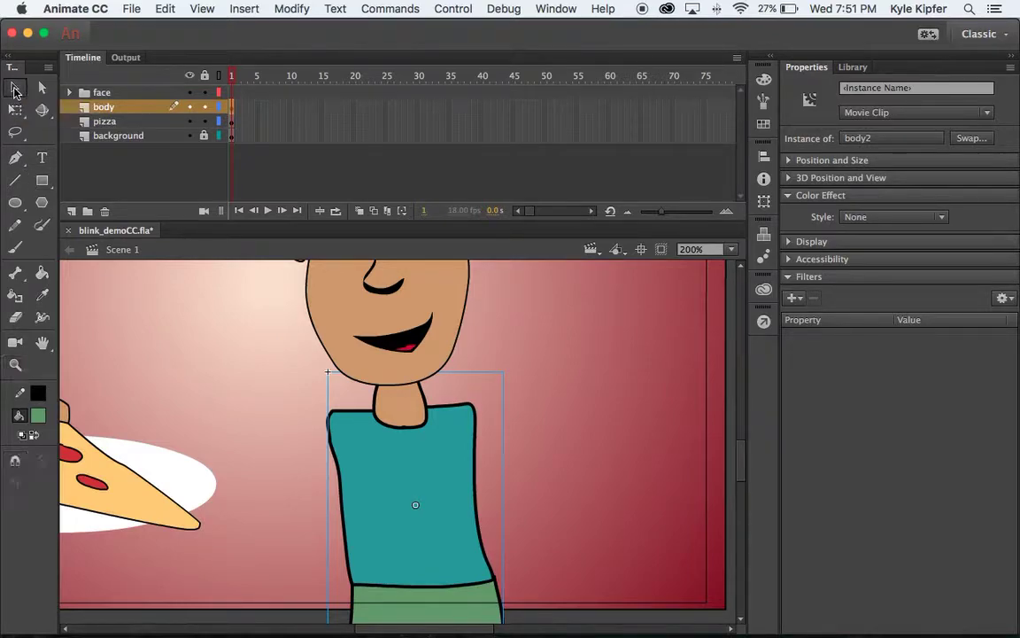
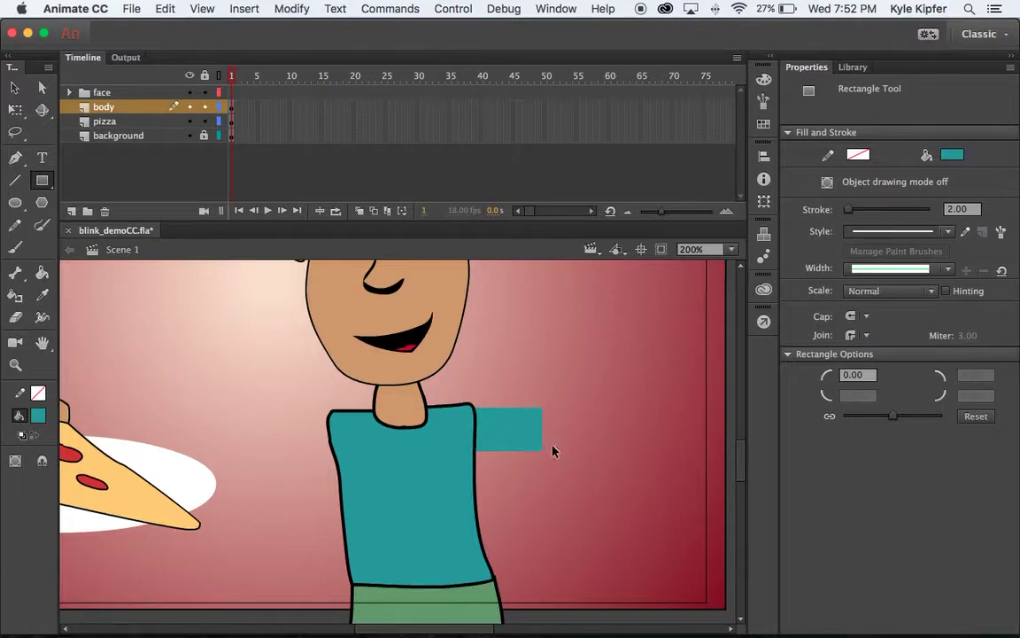
Add two layers above the body layer, naming the lower one "Ruparm" and the upper one "Rlowarm".
click(71, 213)
click(71, 213)
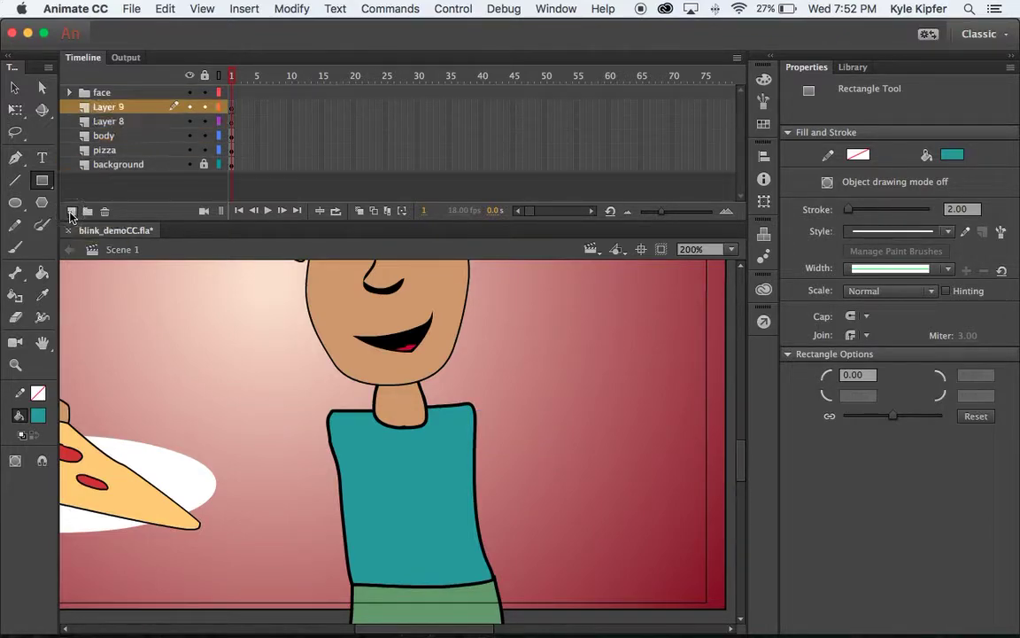
double_click(107, 121)
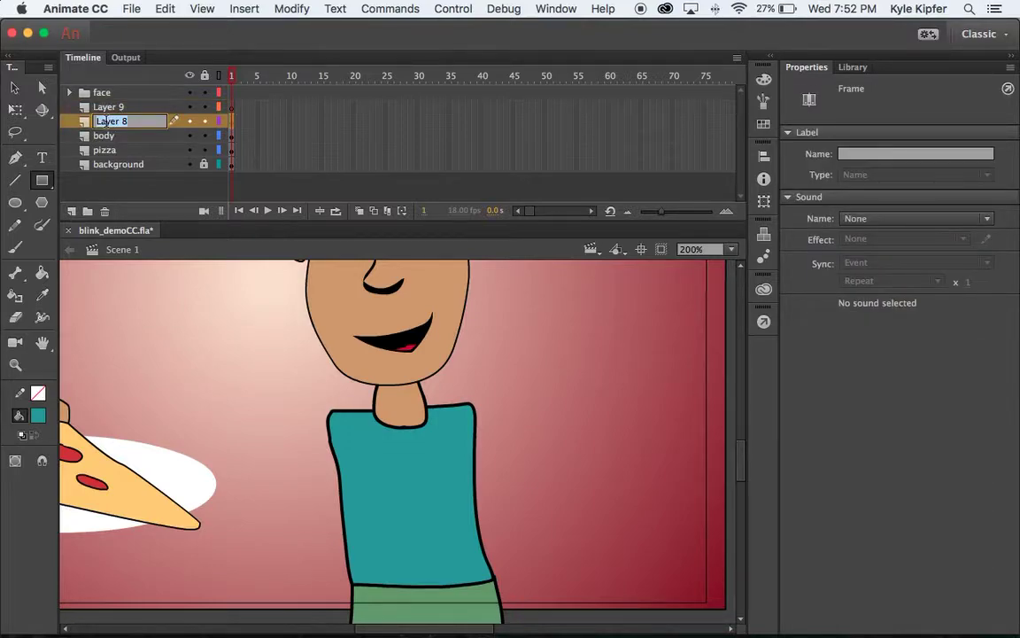
text(Ruparm)
key(Return)
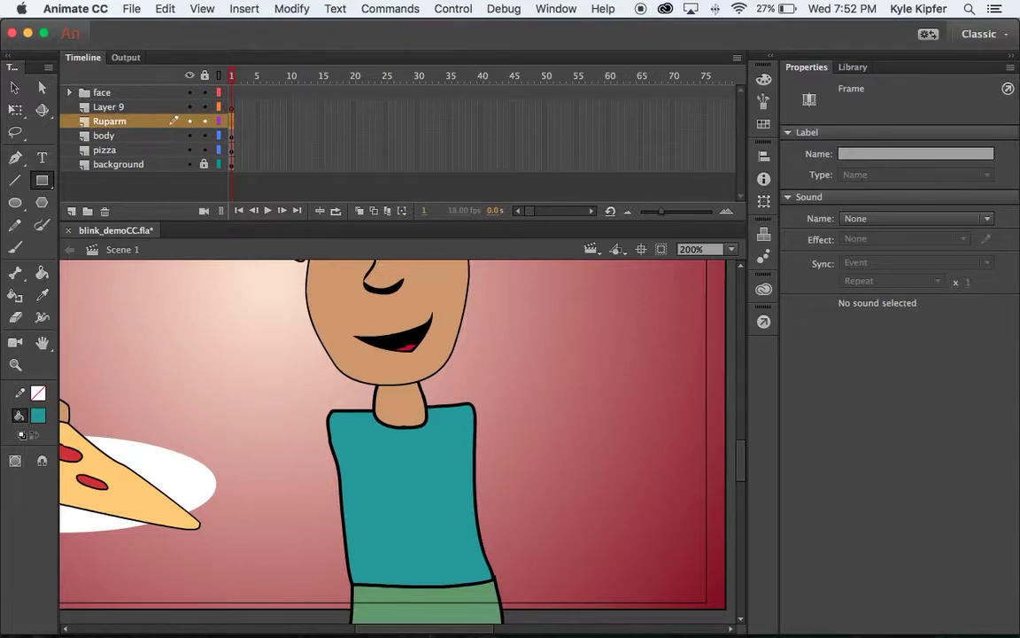
click(115, 107)
double_click(117, 107)
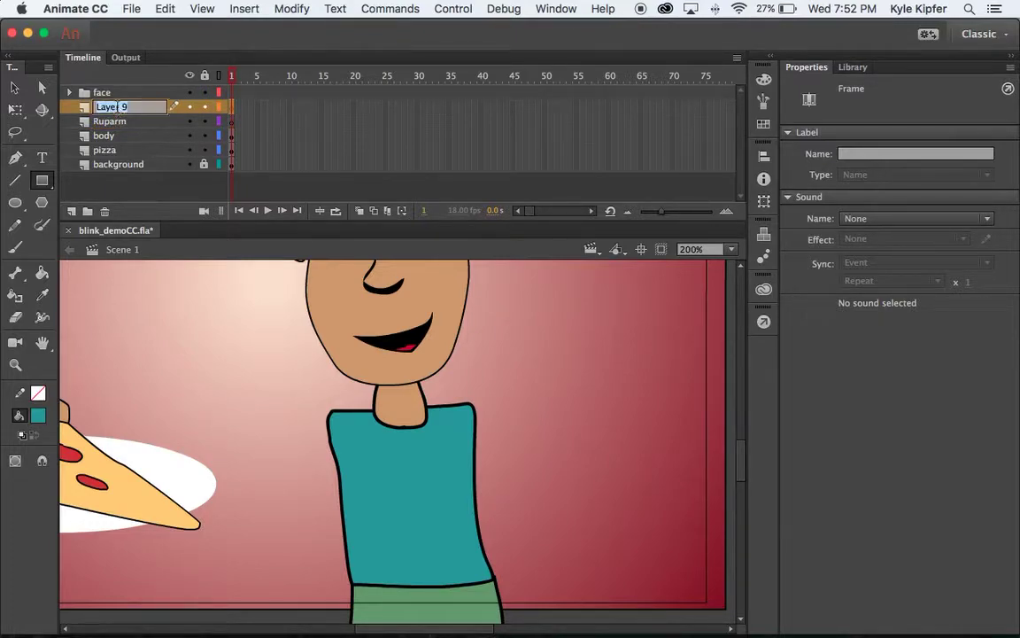
text(Rlowarm)
key(Return)
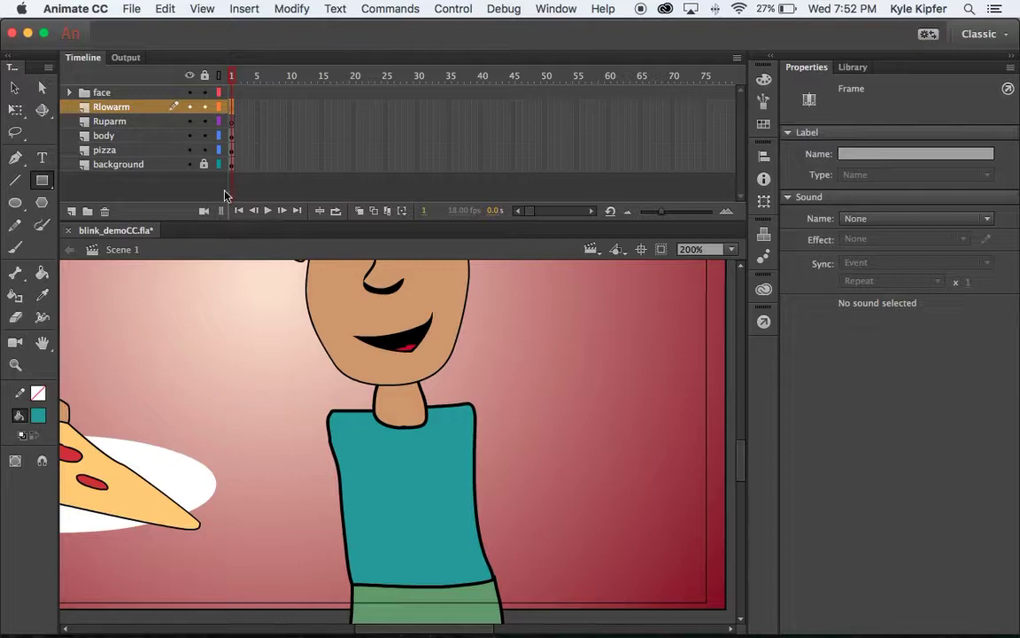
Draw strokeless teal rectangles outward from the shoulder, the upper arm on the Ruparm layer and a slightly overlapping lower arm on Rlowarm.
click(139, 121)
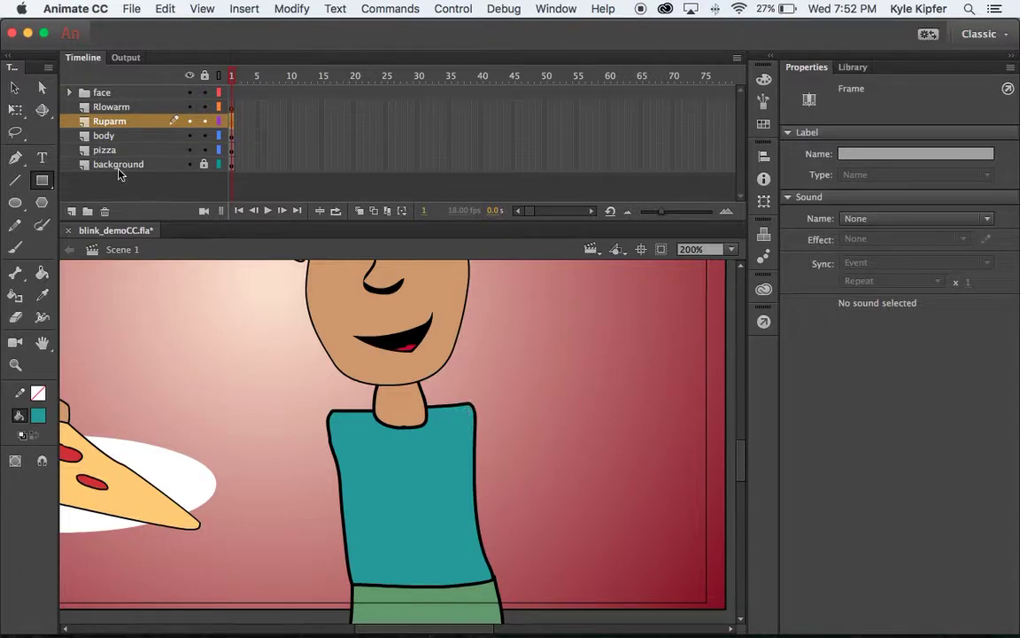
drag(430, 409, 559, 456)
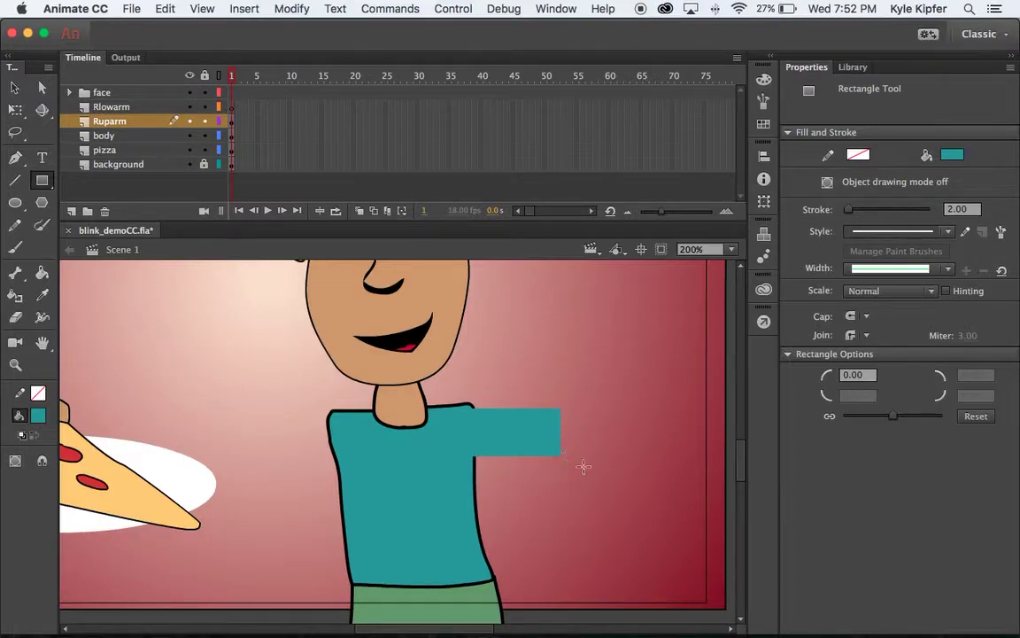
click(131, 123)
click(132, 106)
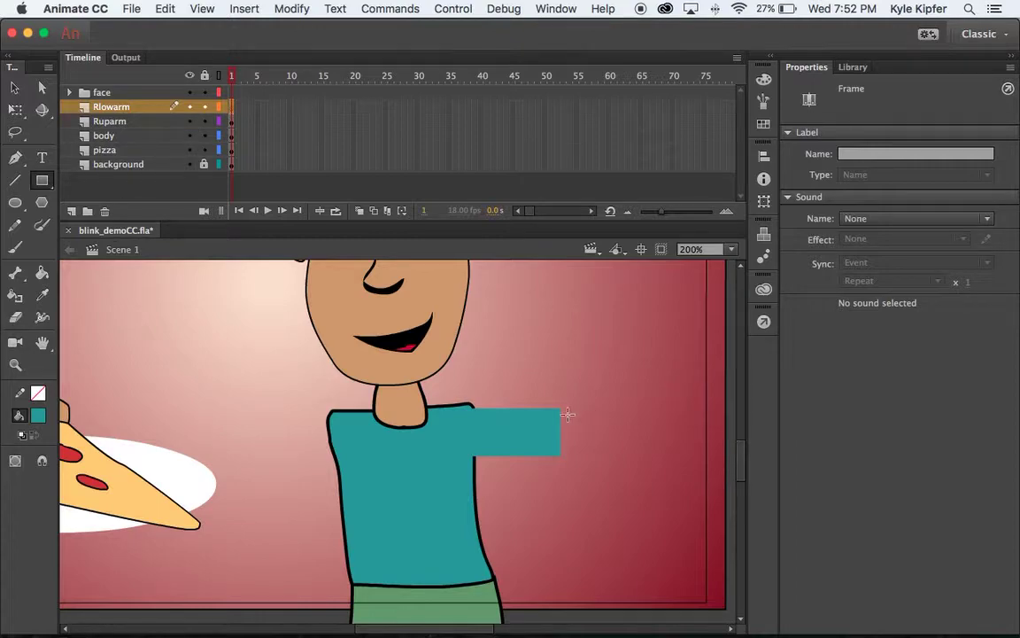
drag(556, 408, 645, 457)
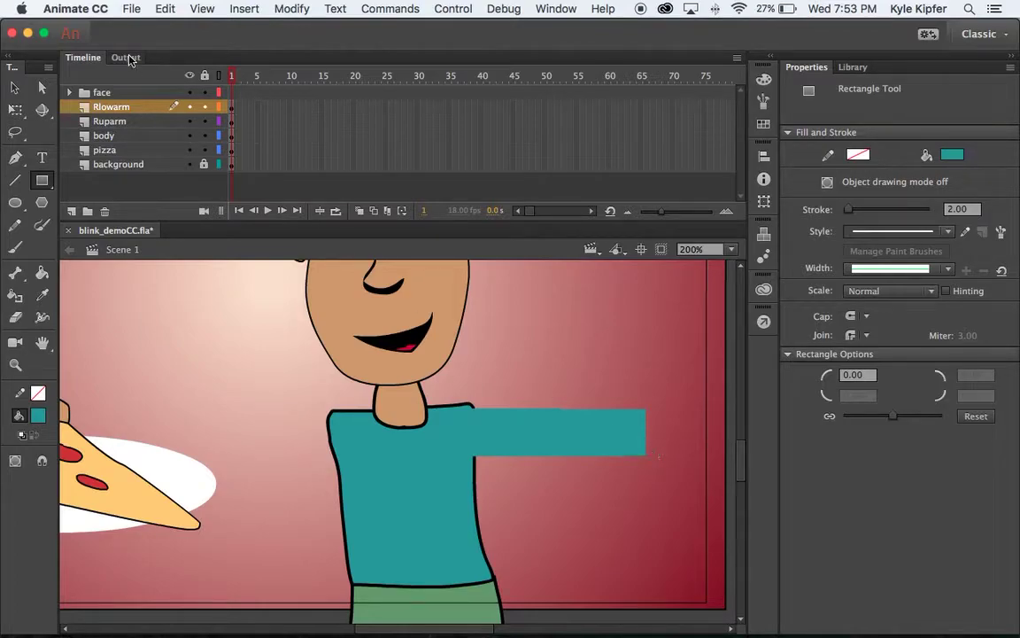
click(232, 107)
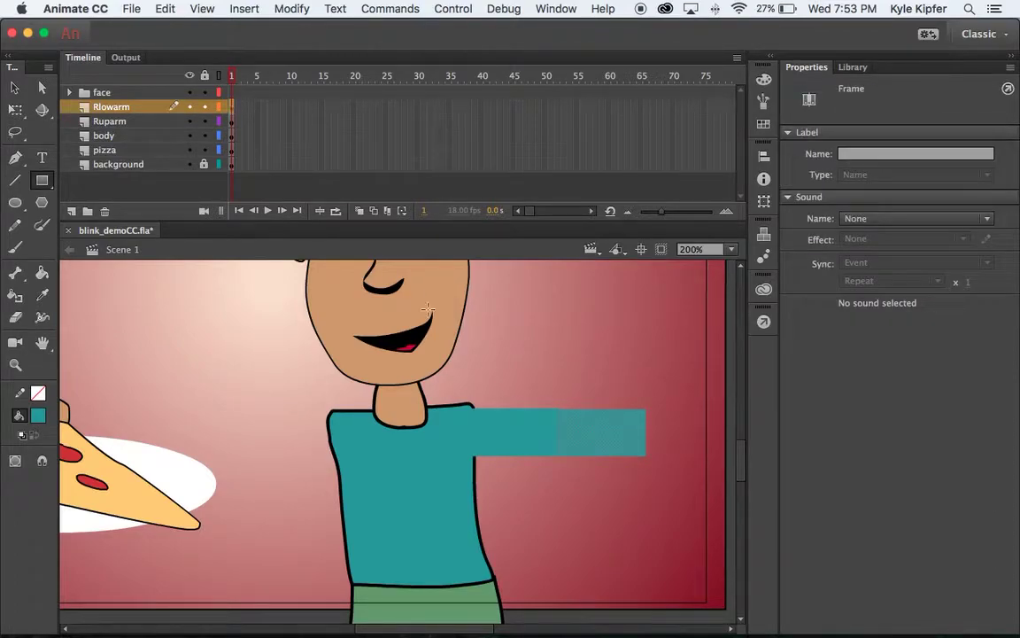
click(231, 120)
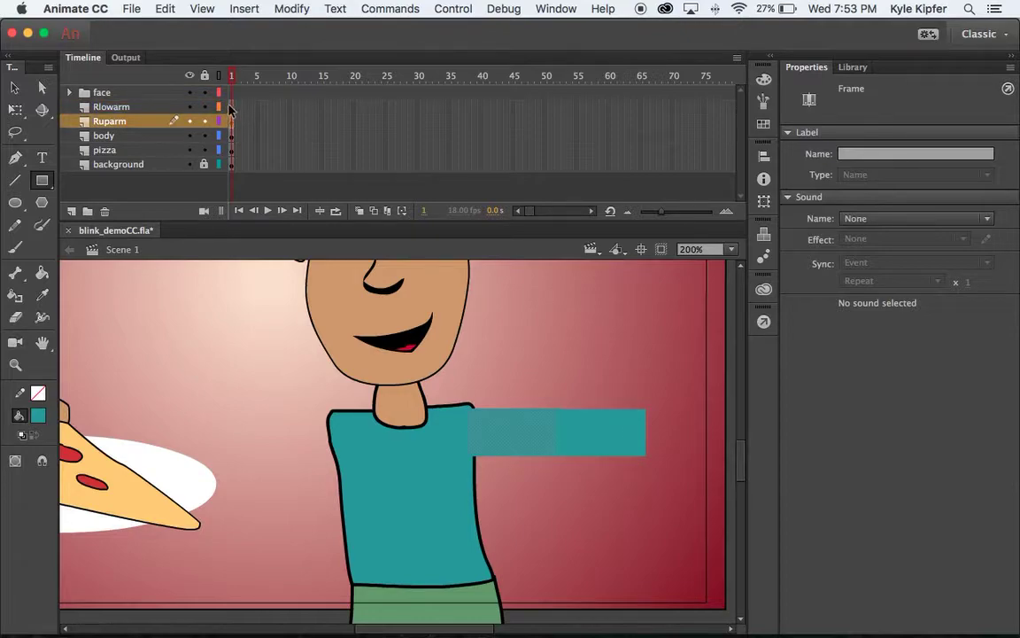
click(230, 107)
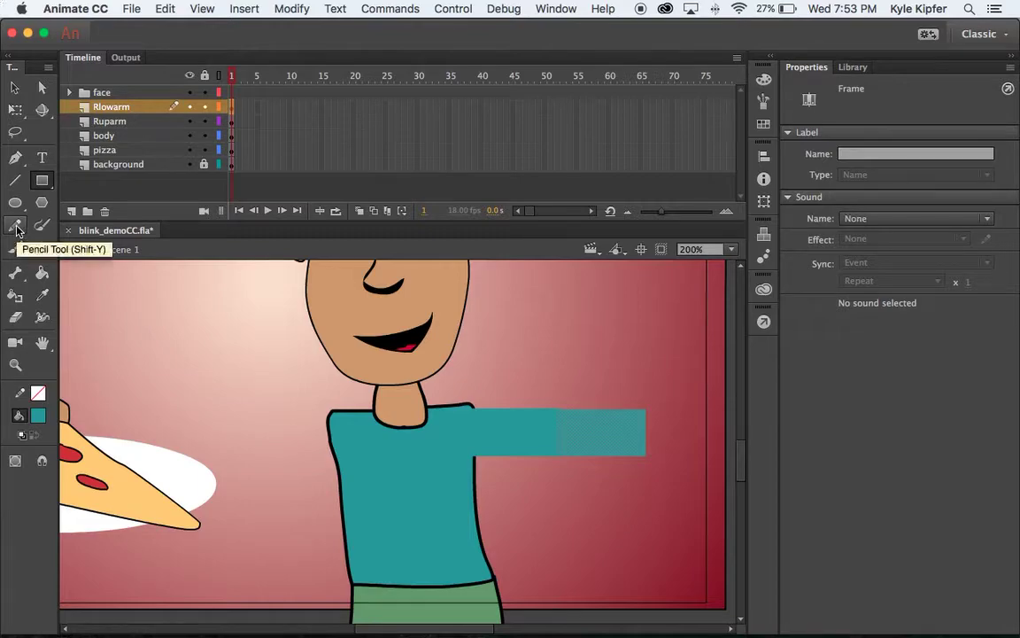
Sample the face's skin colour as the fill colour and undo the recolouring of the lower-arm rectangle.
click(16, 226)
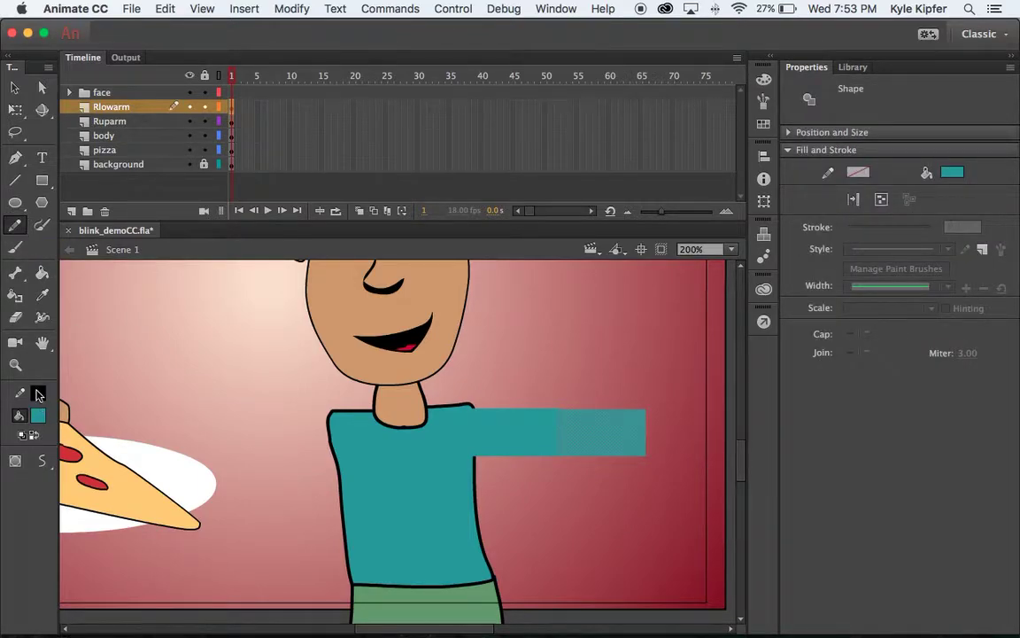
click(42, 295)
click(369, 381)
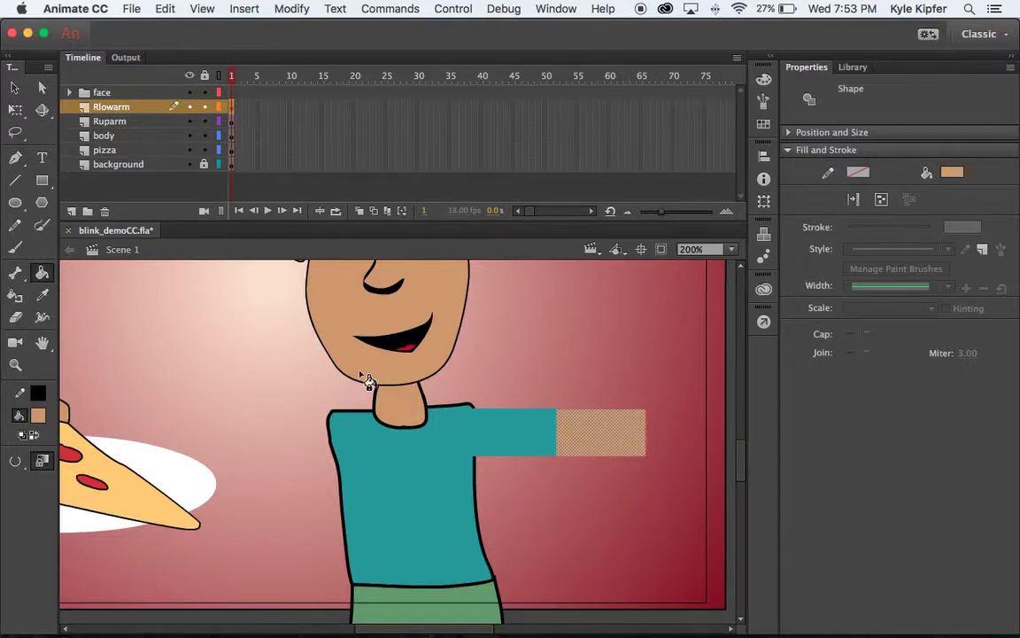
key(super+z)
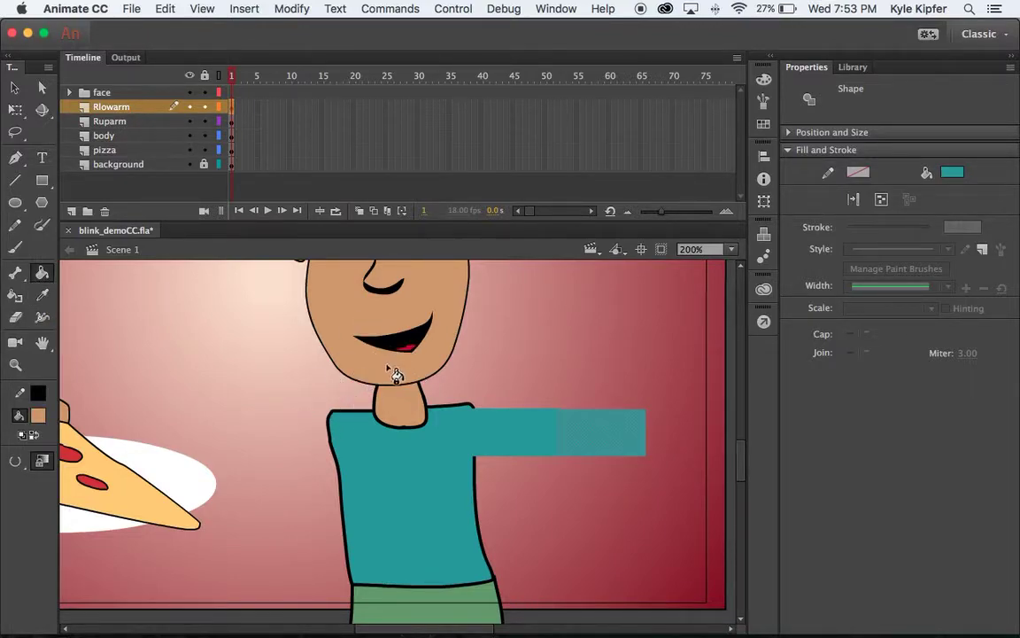
Pencil a rounded hand with a black 2.00 stroke at the lower arm's end and fill it with the skin colour.
click(15, 225)
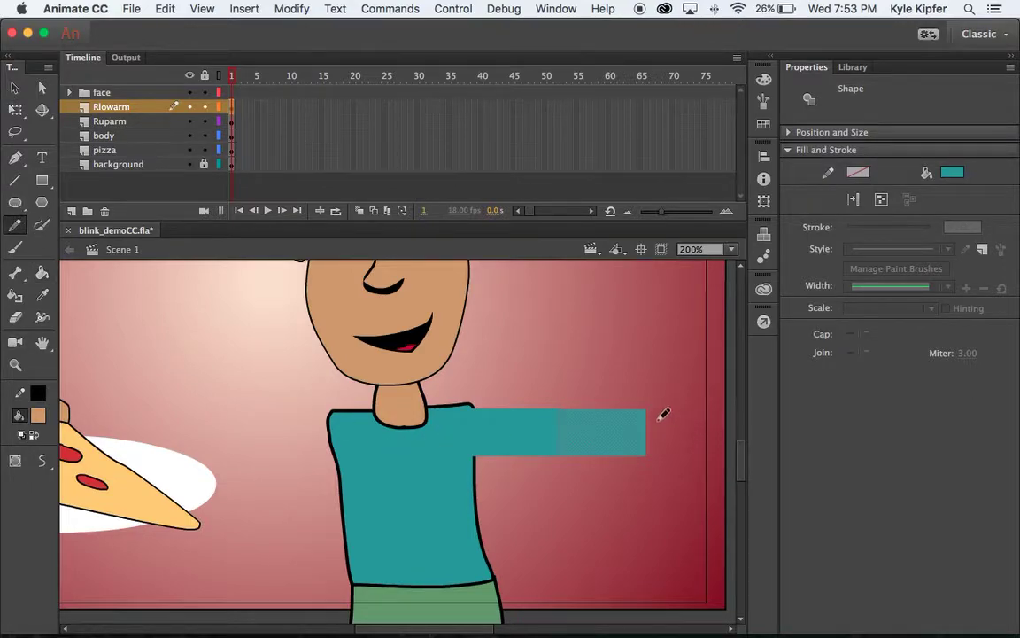
mouse_move(650, 418)
mouse_down()
mouse_move(678, 417)
mouse_move(679, 437)
mouse_move(649, 430)
mouse_up()
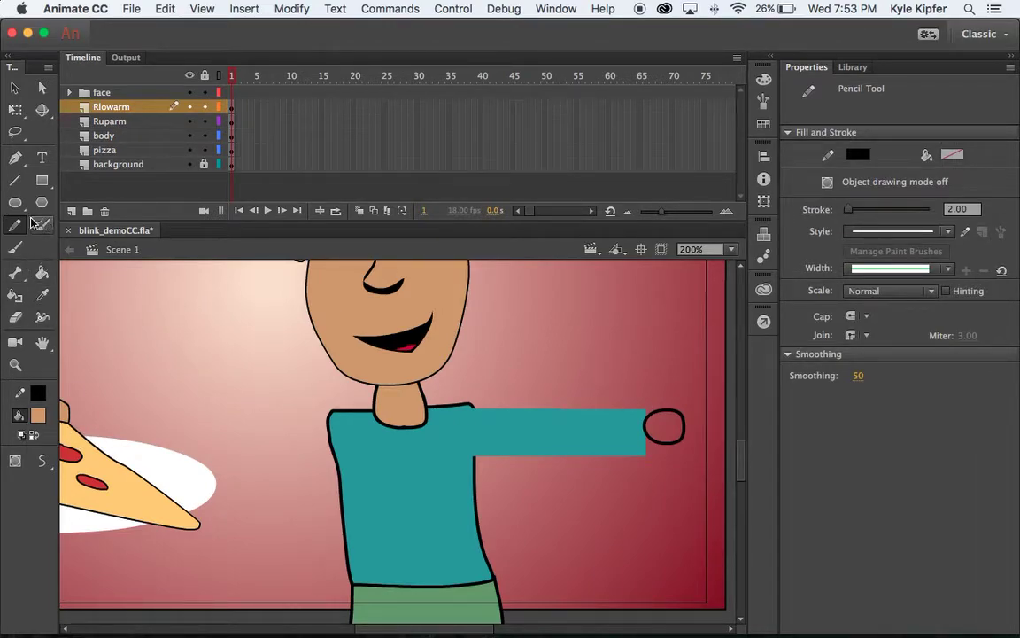
click(40, 272)
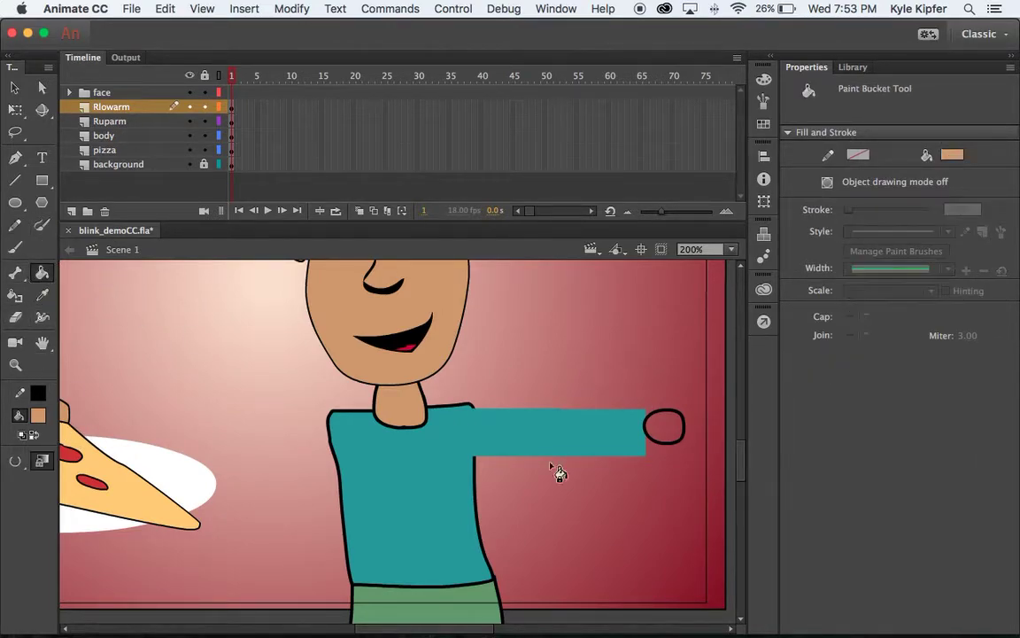
click(662, 429)
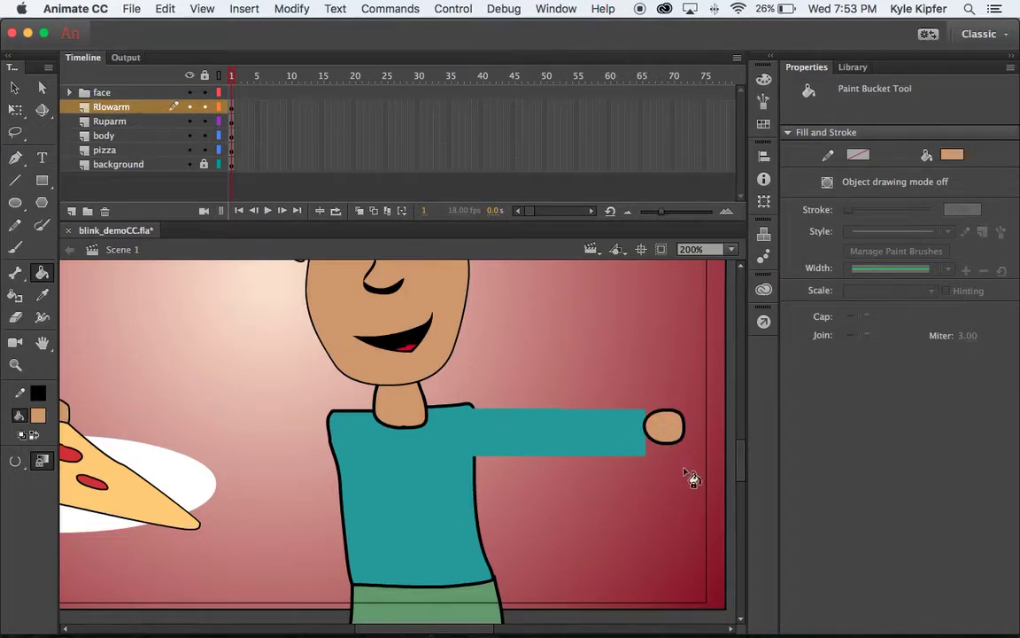
Convert the upper-arm rectangle on the Ruparm layer to a Movie Clip symbol named "Ruparm".
click(16, 87)
click(231, 121)
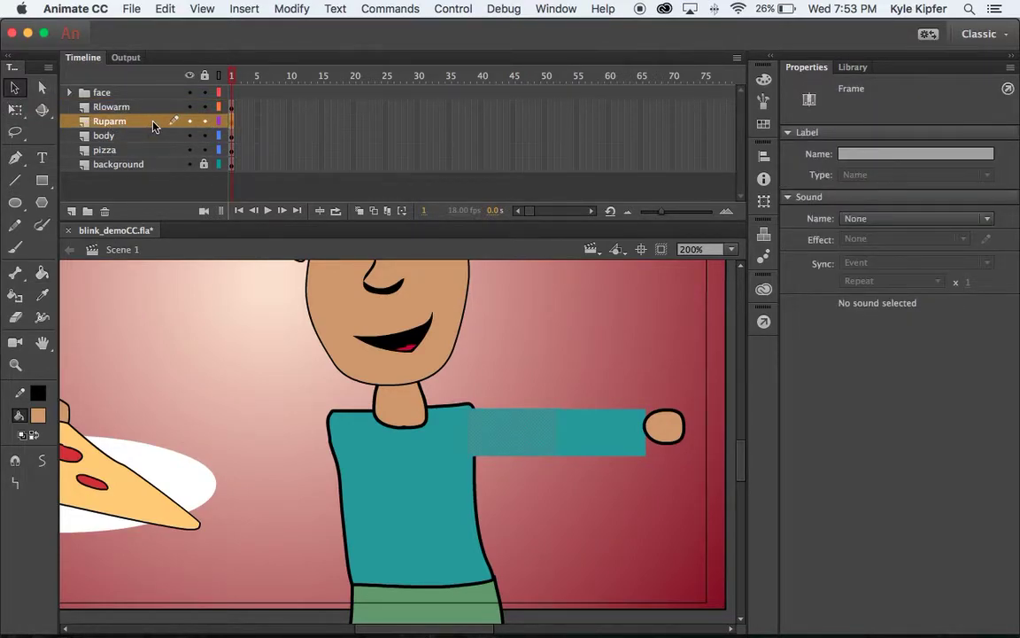
key(F8)
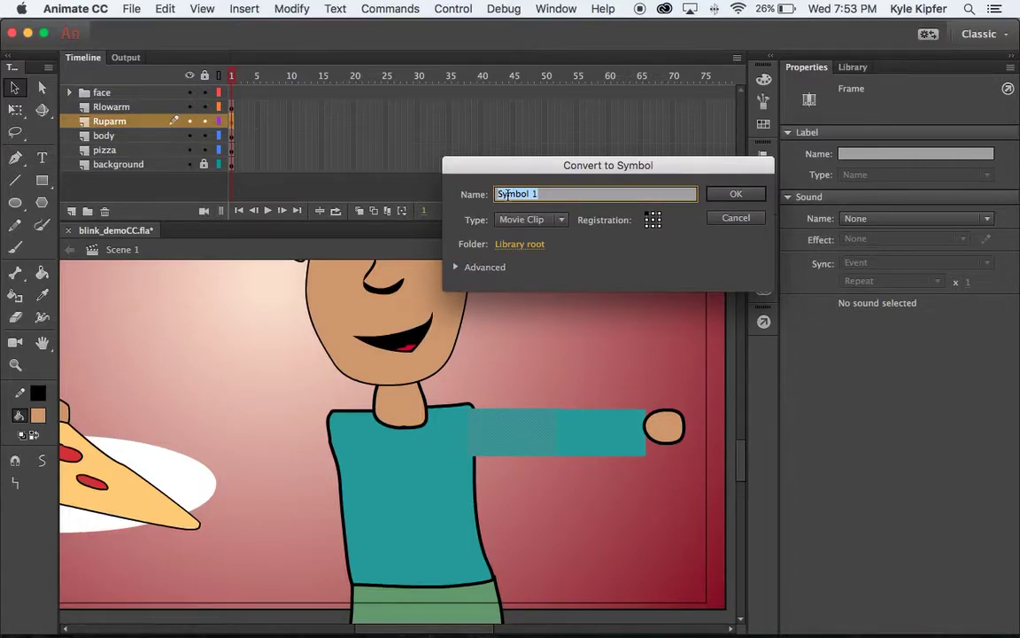
text(Ruparm)
key(Return)
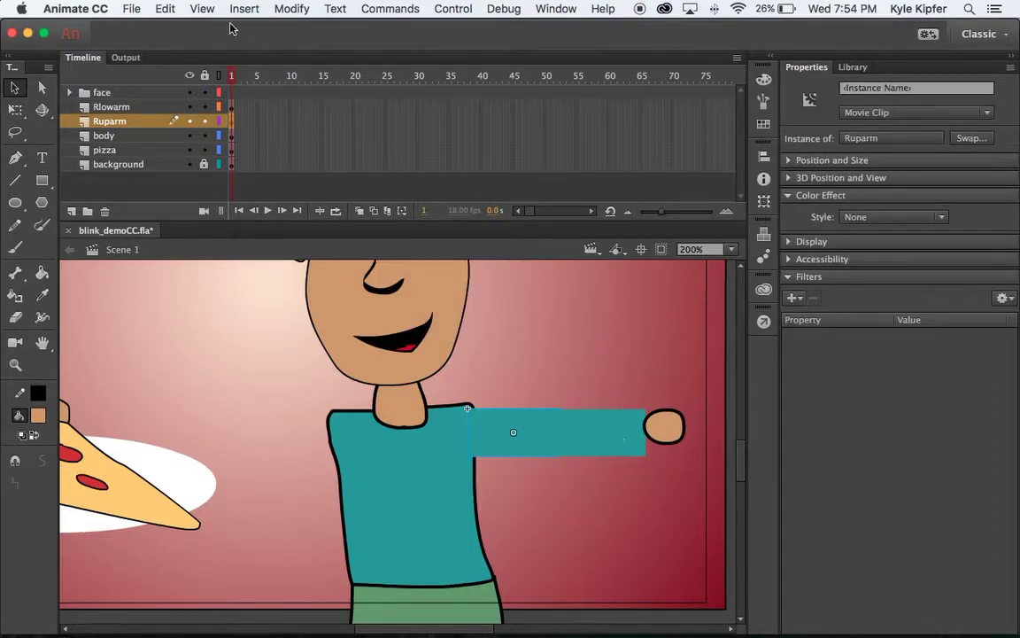
Convert the lower-arm rectangle and hand on the Rlowarm layer to a Movie Clip symbol named "Rlowarm".
click(231, 106)
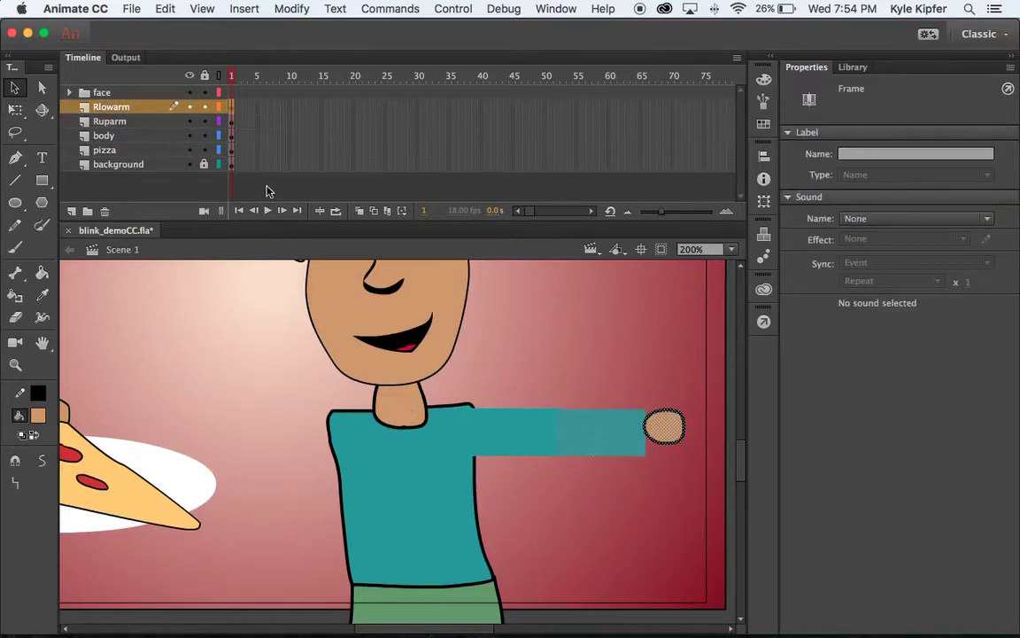
key(F8)
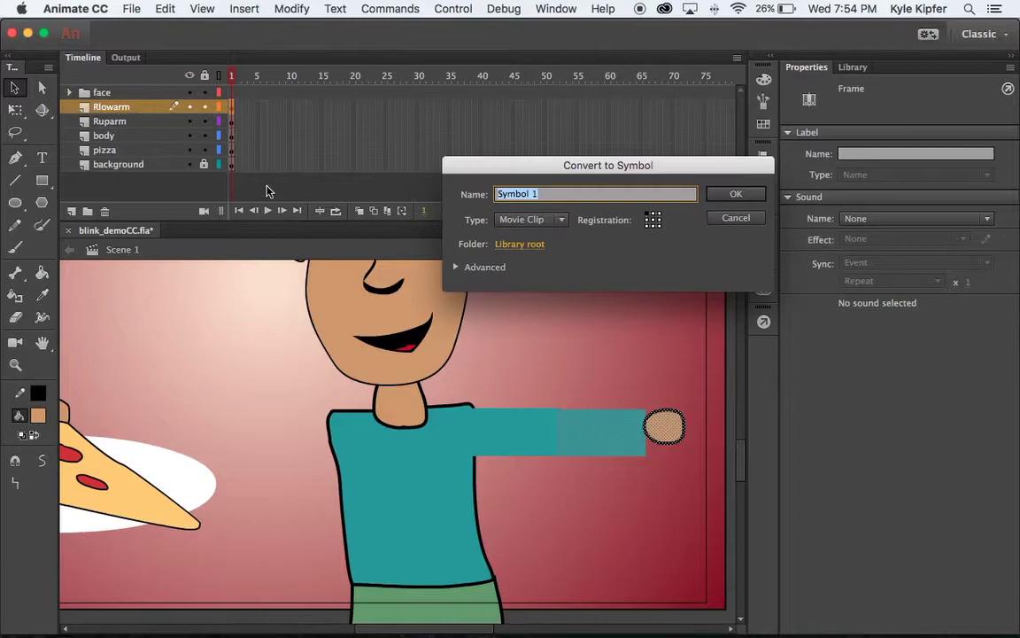
text(R)
key(Return)
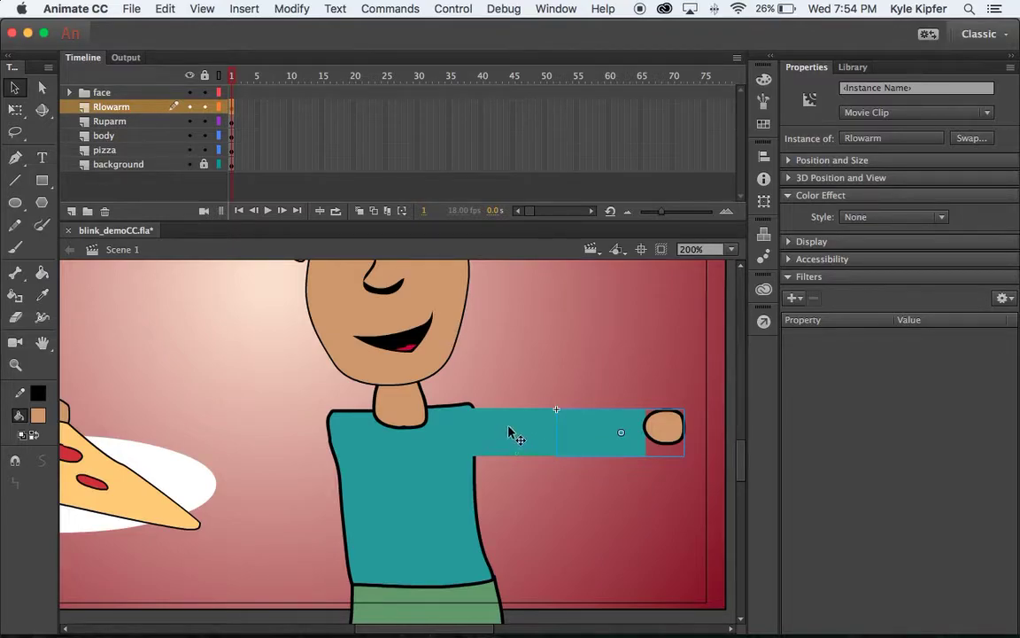
click(512, 432)
click(613, 439)
click(530, 439)
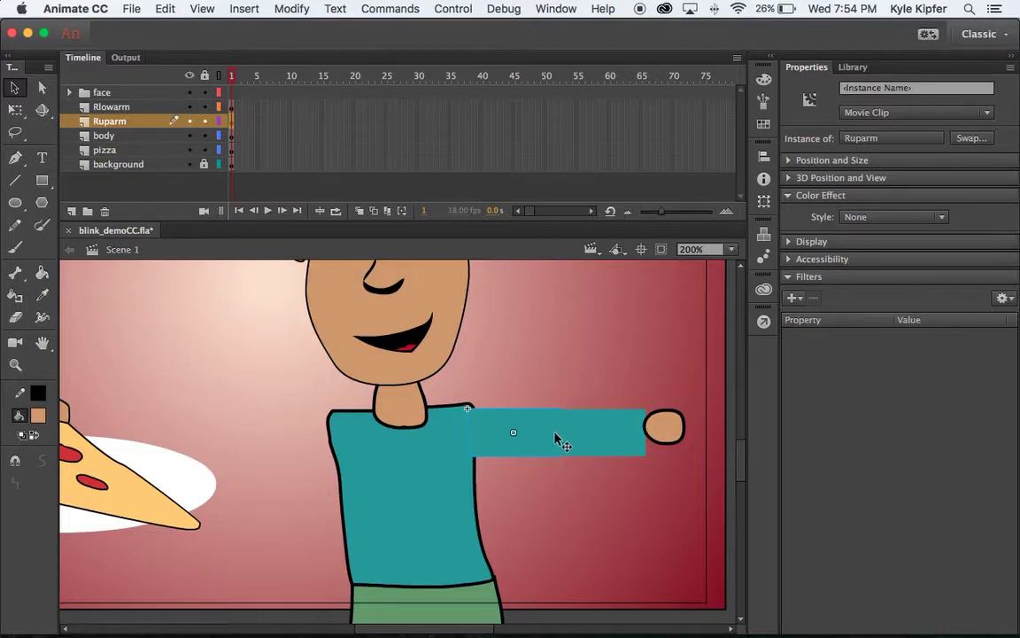
Add two layers above Rlowarm and name them "Luparm" and, above it, "Llowarm".
click(116, 108)
click(71, 212)
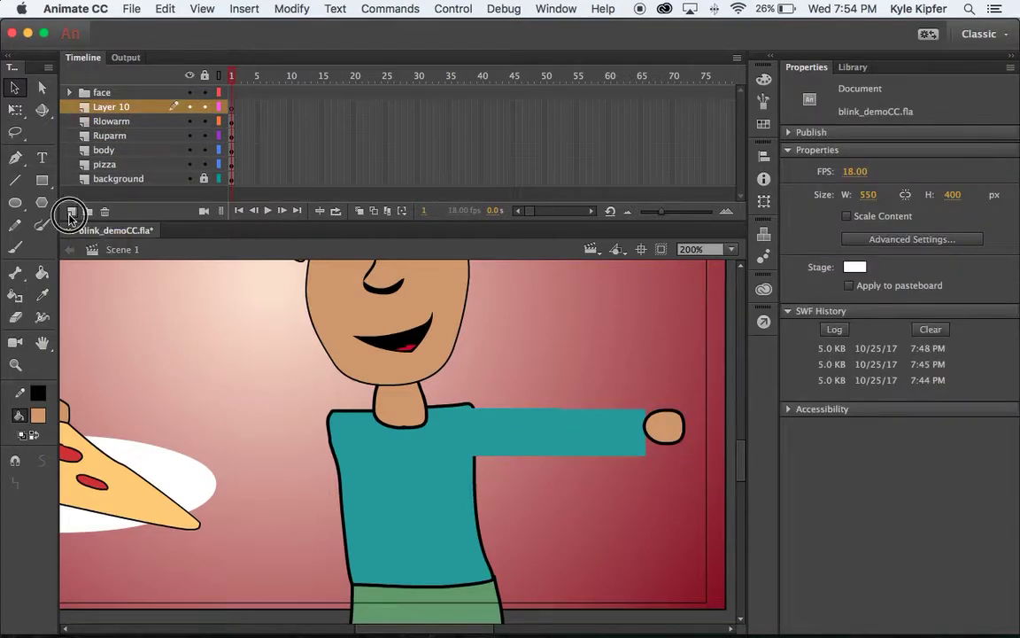
click(72, 212)
double_click(100, 122)
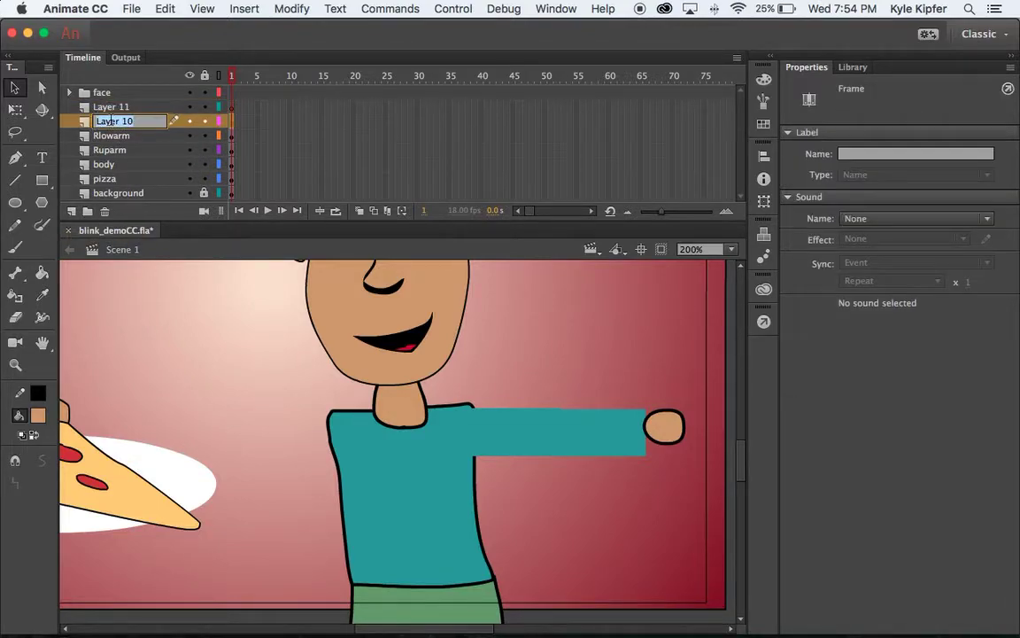
text(Luparm)
click(118, 107)
double_click(117, 107)
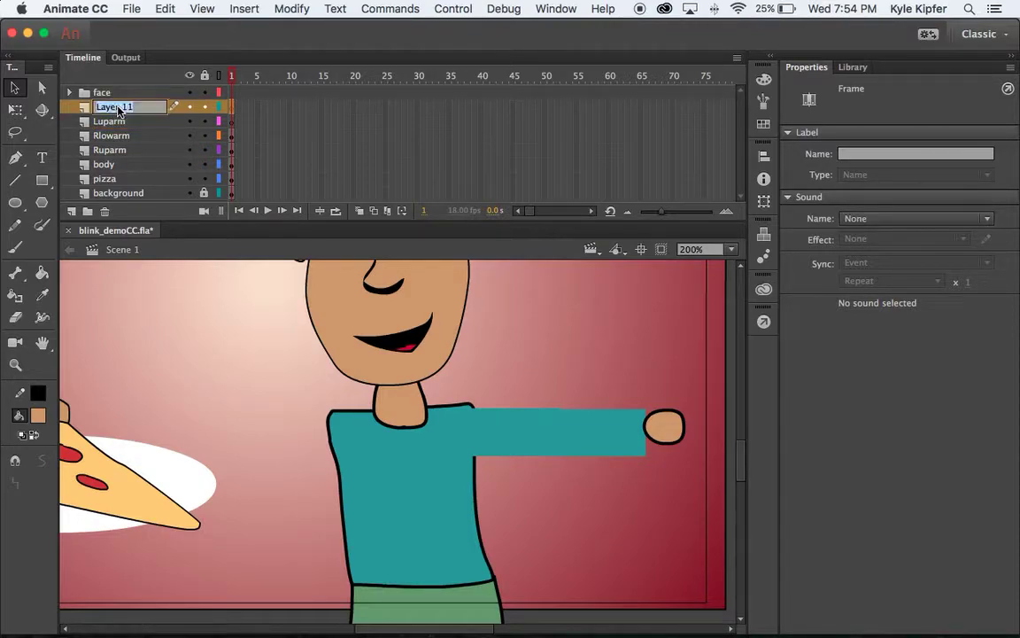
text(Llowarm)
key(Return)
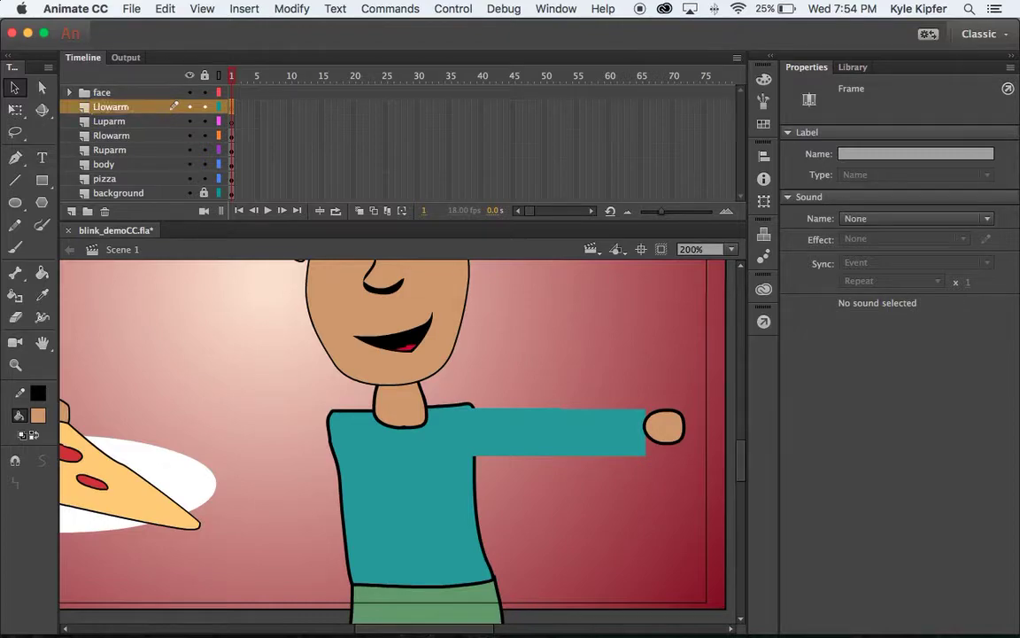
Copy the Ruparm upper arm onto the Luparm layer and position it extending outward from the body's opposite shoulder.
click(523, 427)
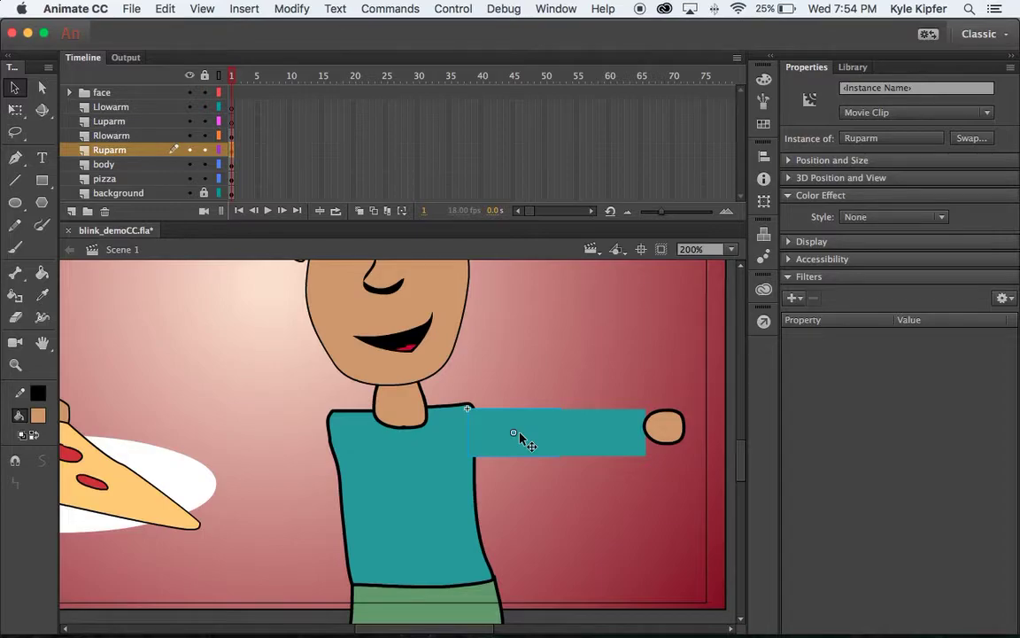
click(146, 120)
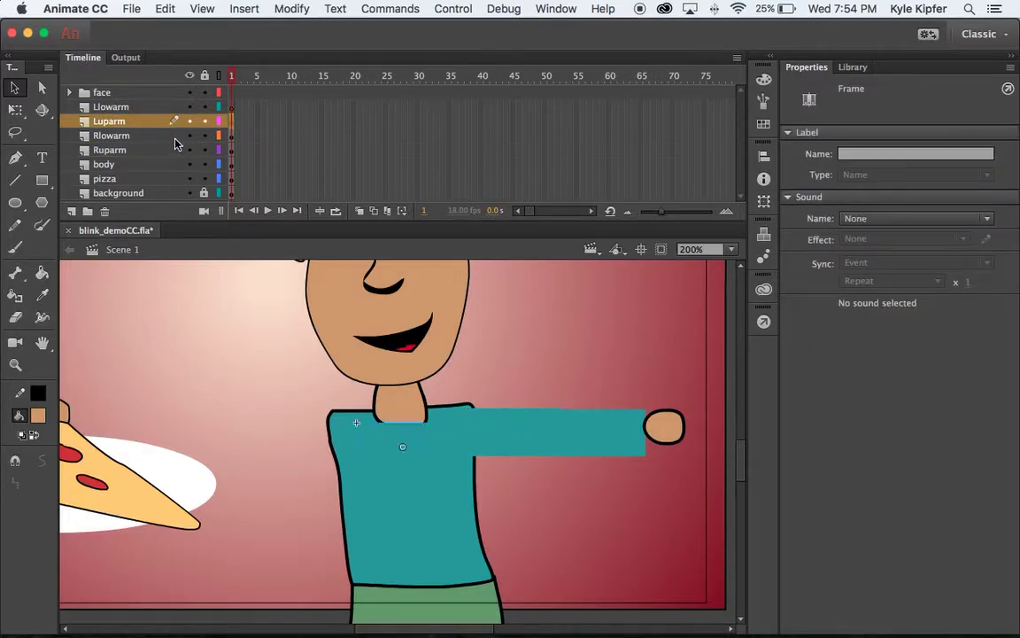
drag(433, 447, 323, 436)
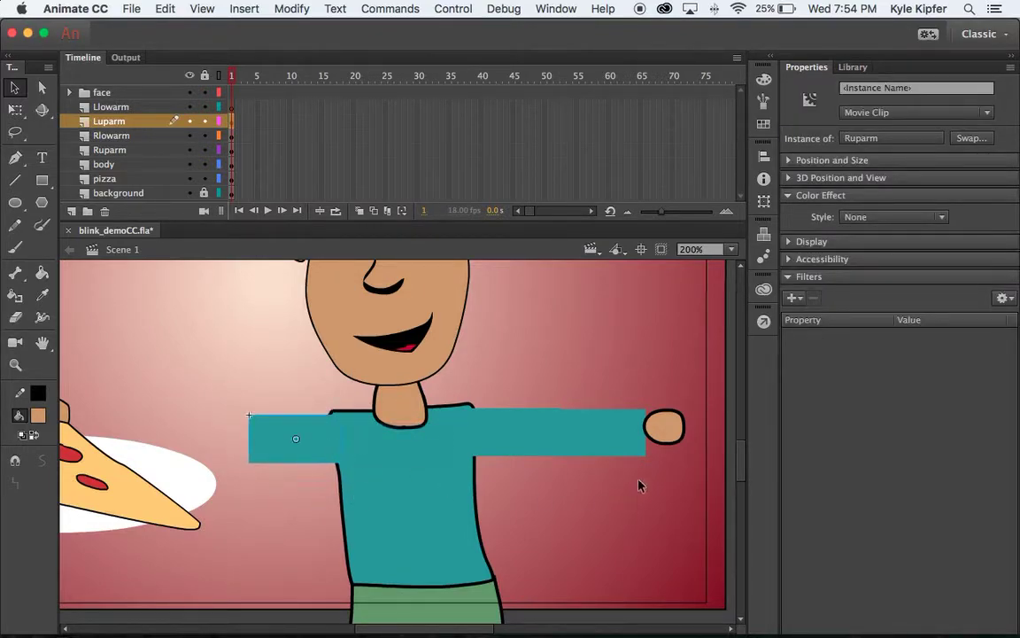
Copy the Rlowarm lower arm onto the Llowarm layer, rotate it so the hand points outward, and attach it to the copied upper arm's end.
click(620, 425)
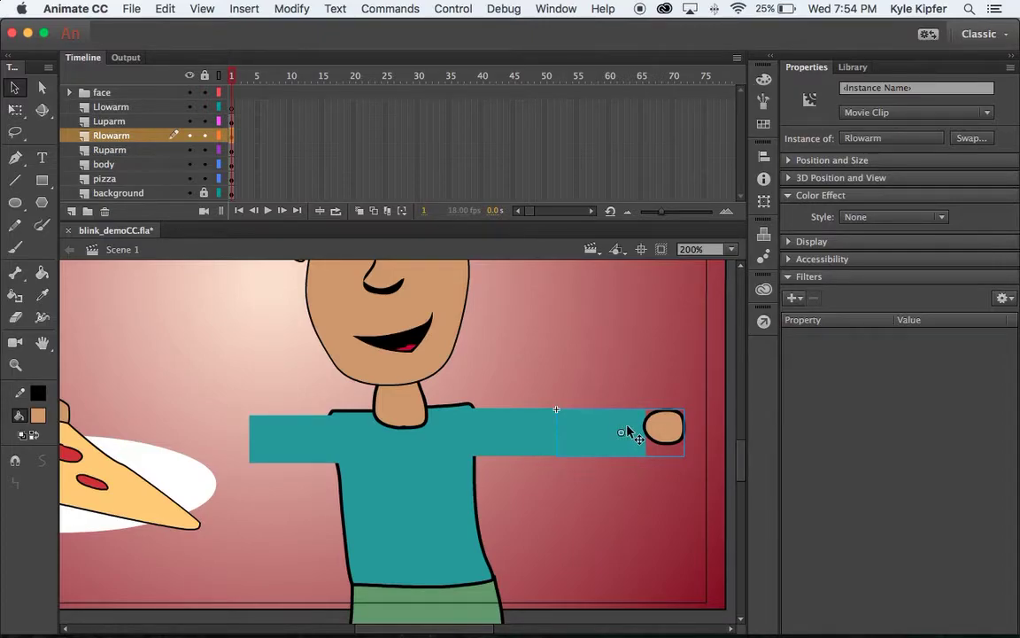
click(177, 107)
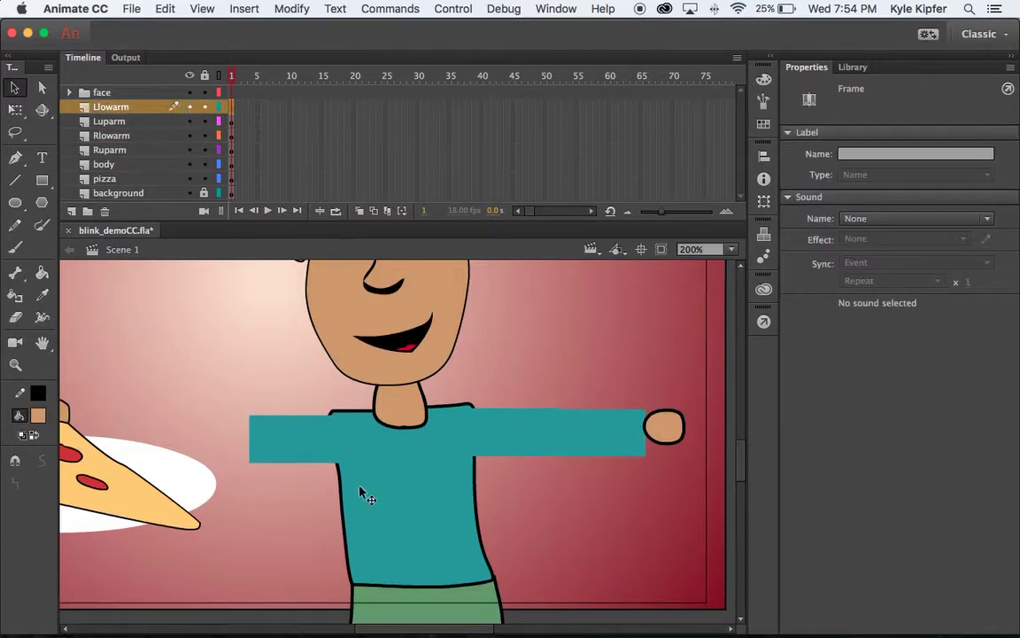
key(ctrl+v)
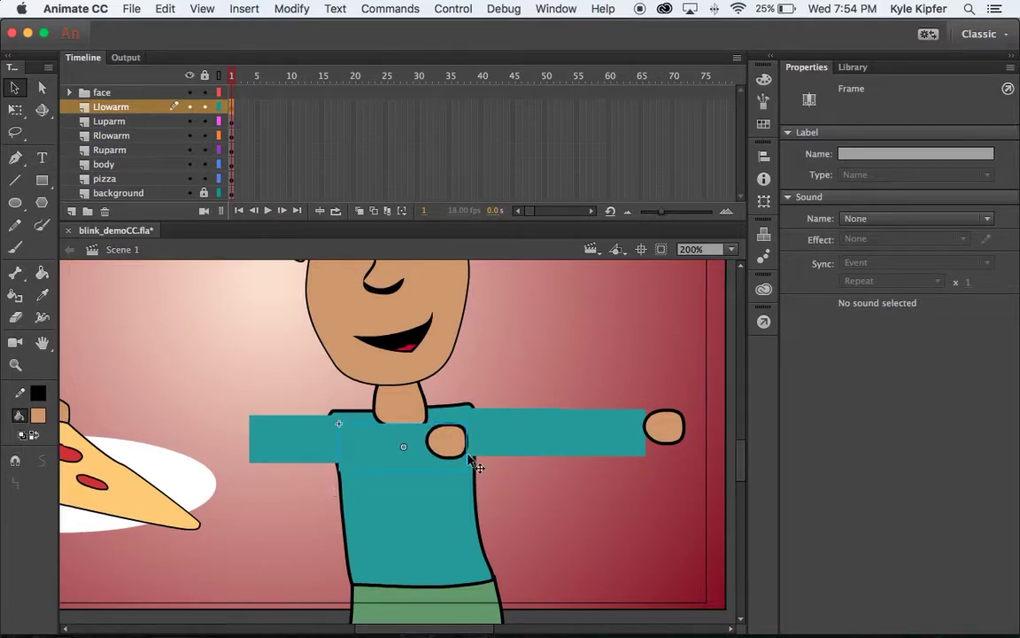
click(15, 108)
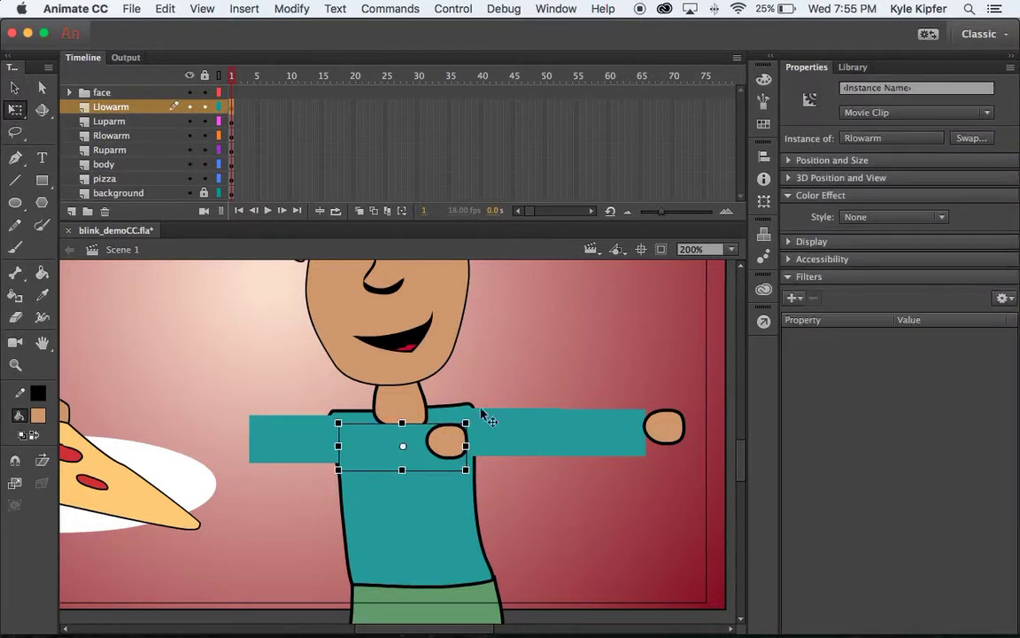
drag(476, 415, 342, 471)
drag(449, 453, 237, 452)
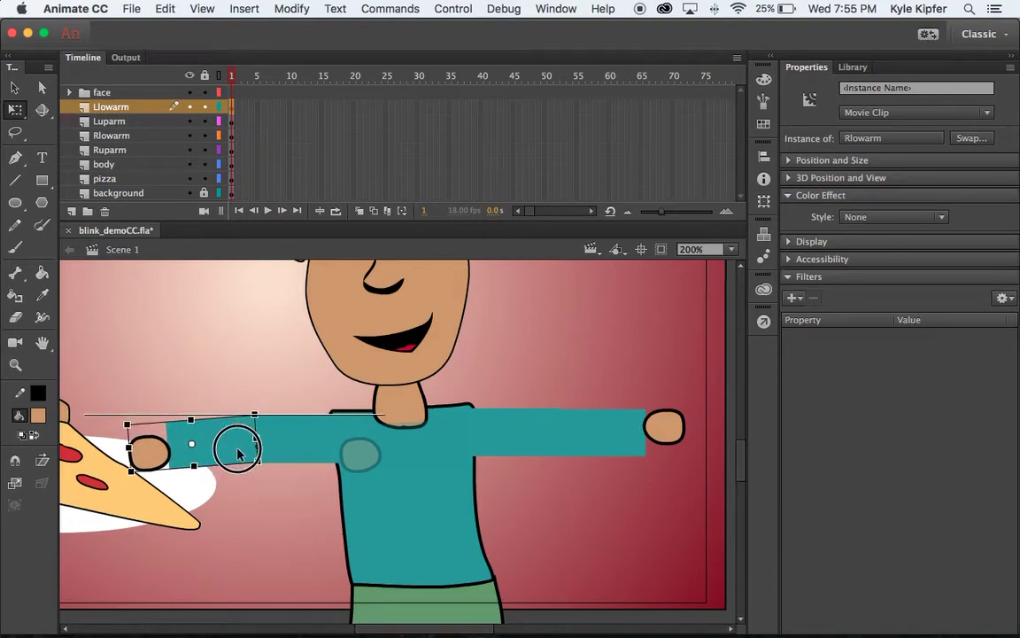
click(248, 334)
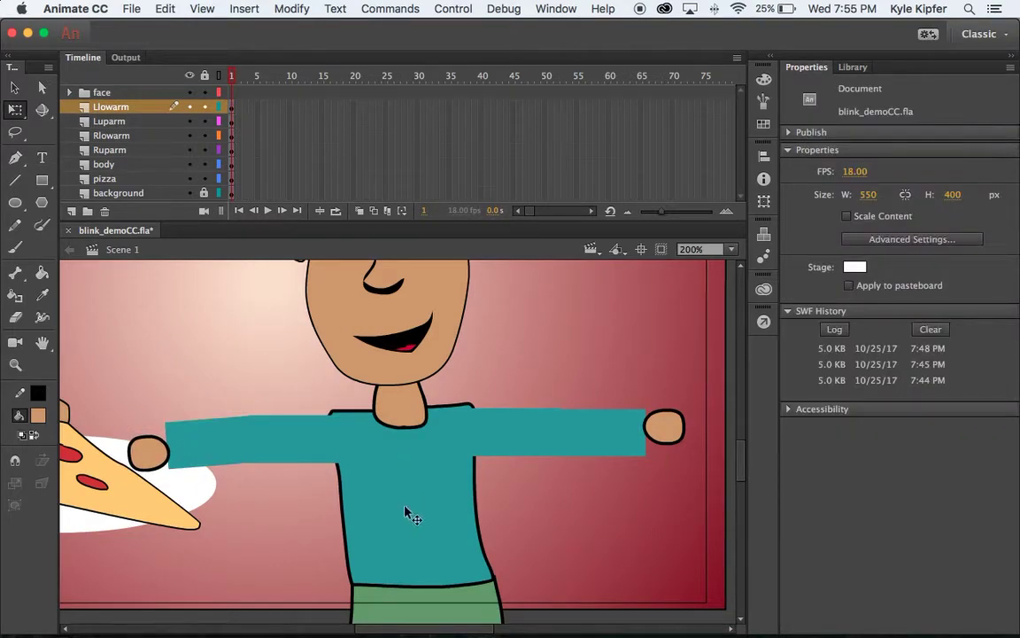
click(301, 434)
click(199, 447)
click(296, 433)
click(205, 444)
click(295, 443)
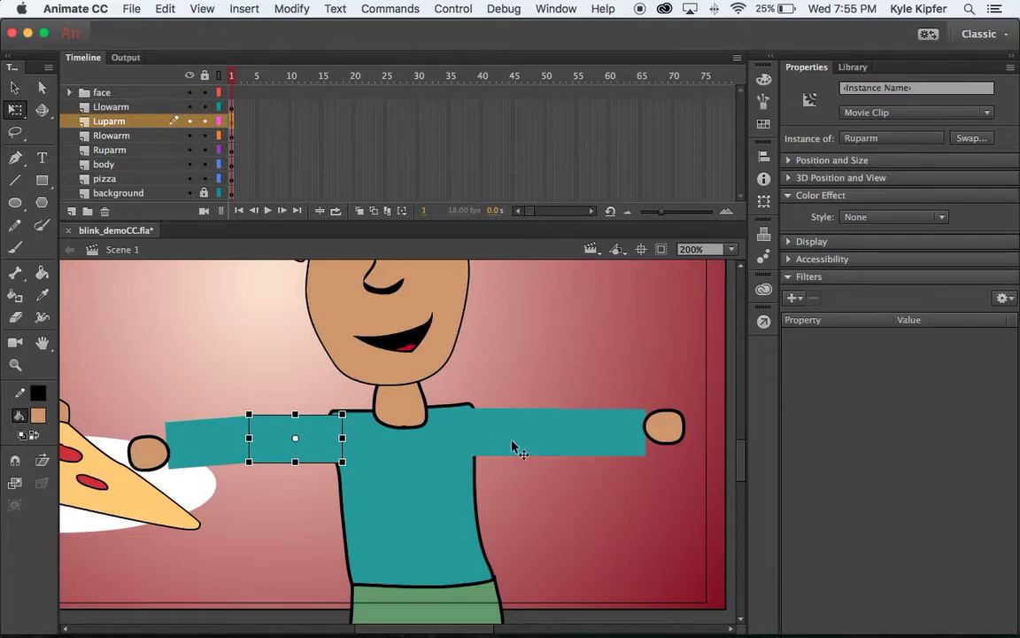
click(265, 368)
Break apart the copied upper arm on the Luparm layer and convert it to a Movie Clip symbol named "Luparm".
click(319, 452)
key(super+b)
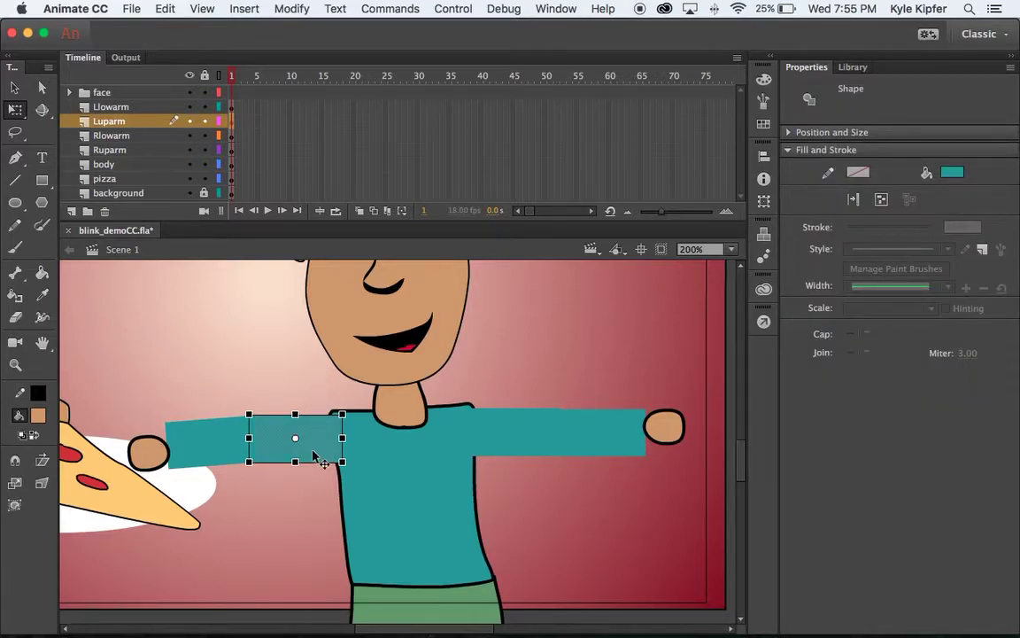
key(F8)
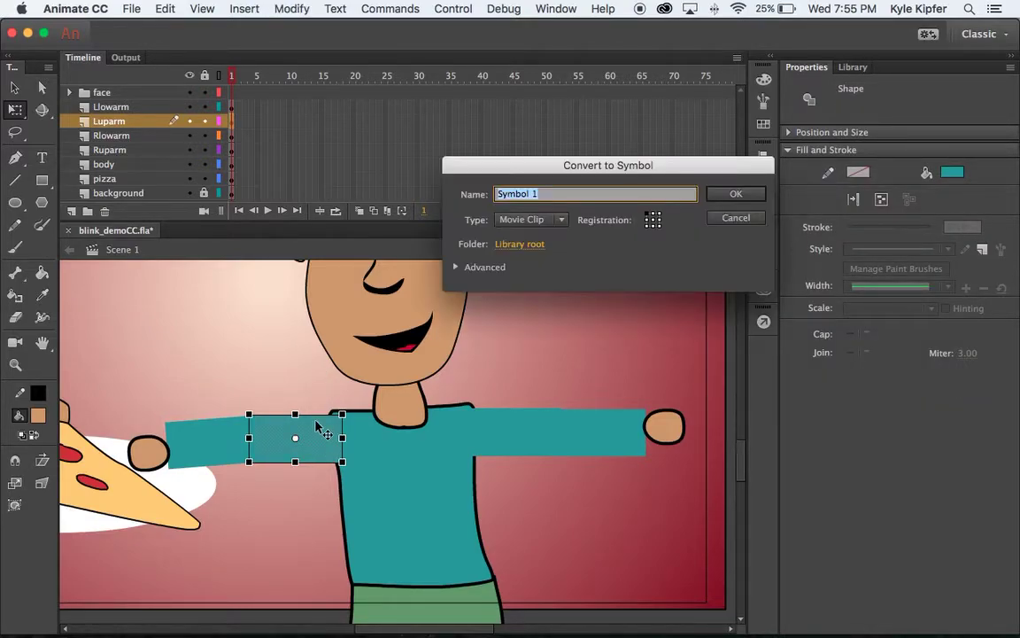
text(L)
key(Return)
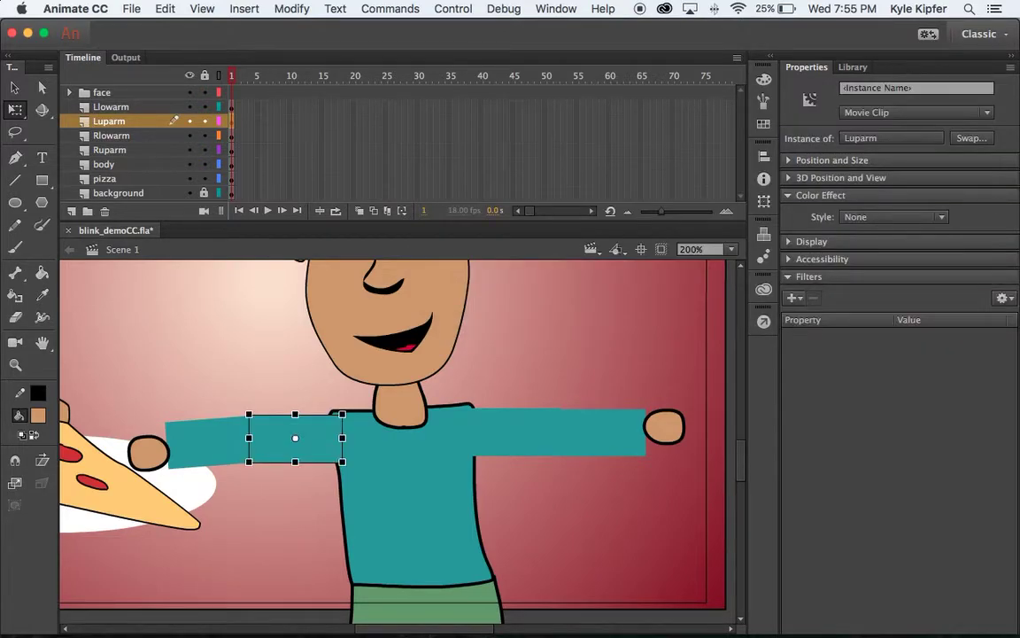
Break apart the copied lower arm and hand on the Llowarm layer and convert them to a Movie Clip symbol named "Llowarm".
click(212, 440)
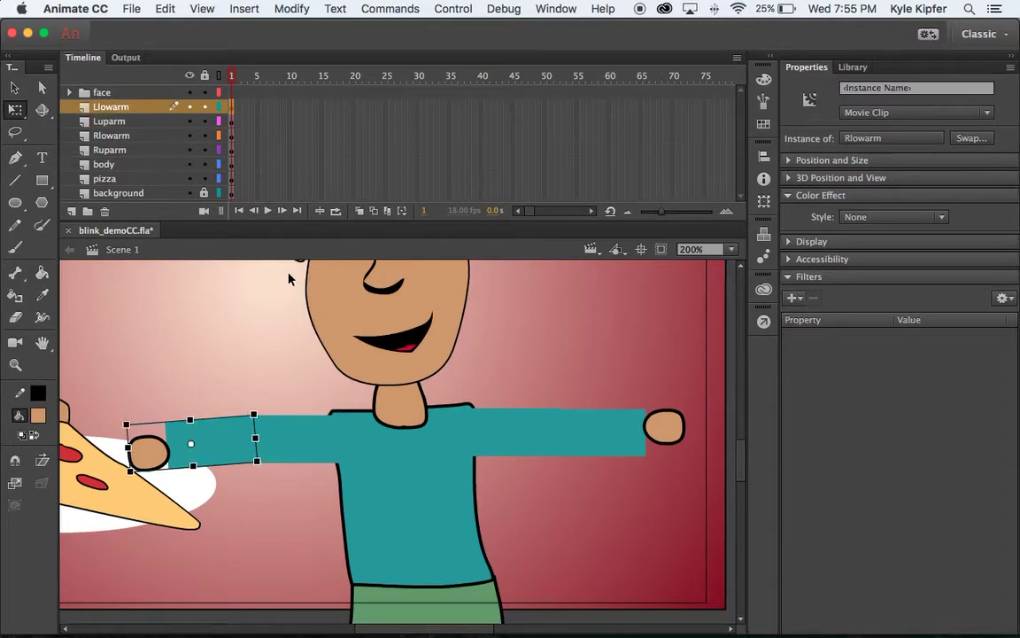
key(super+b)
key(F8)
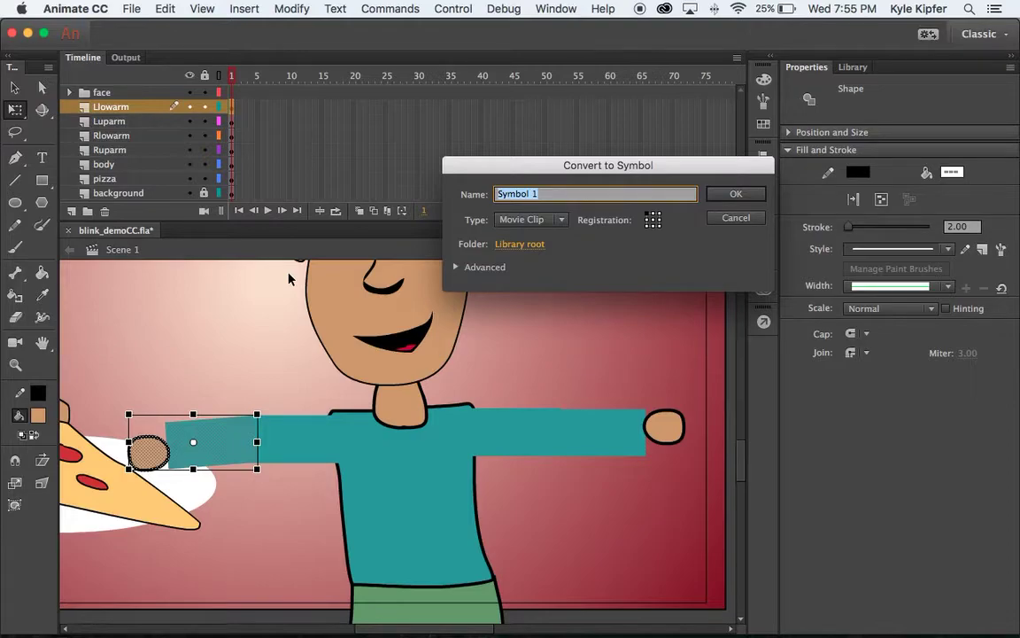
text(Llowarm)
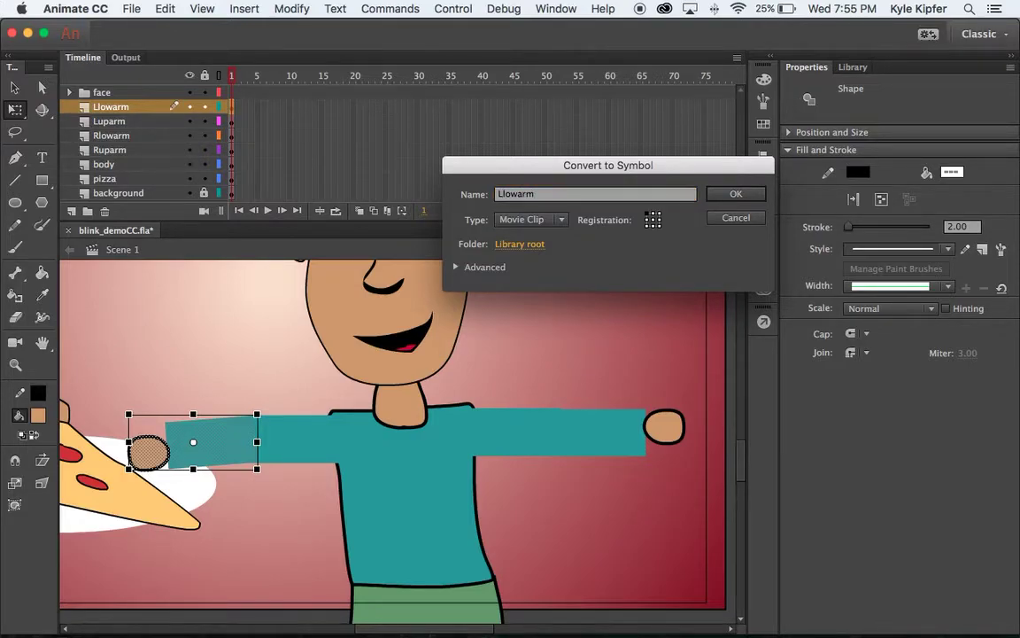
key(Return)
click(314, 440)
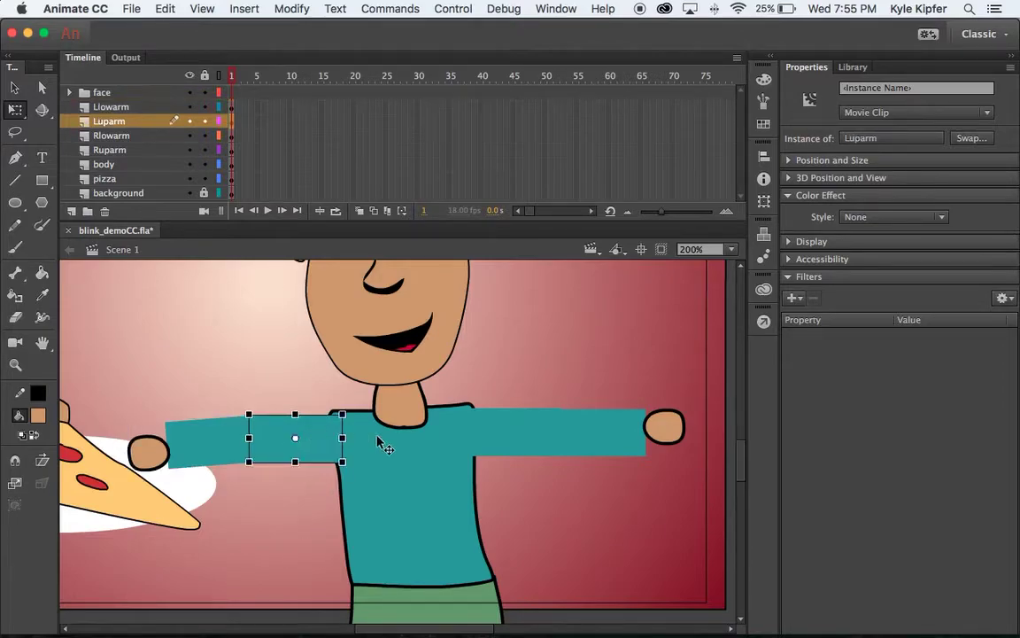
Open the body2 symbol for editing and delete the shirt's black outlines along both shoulders and both sides.
click(406, 461)
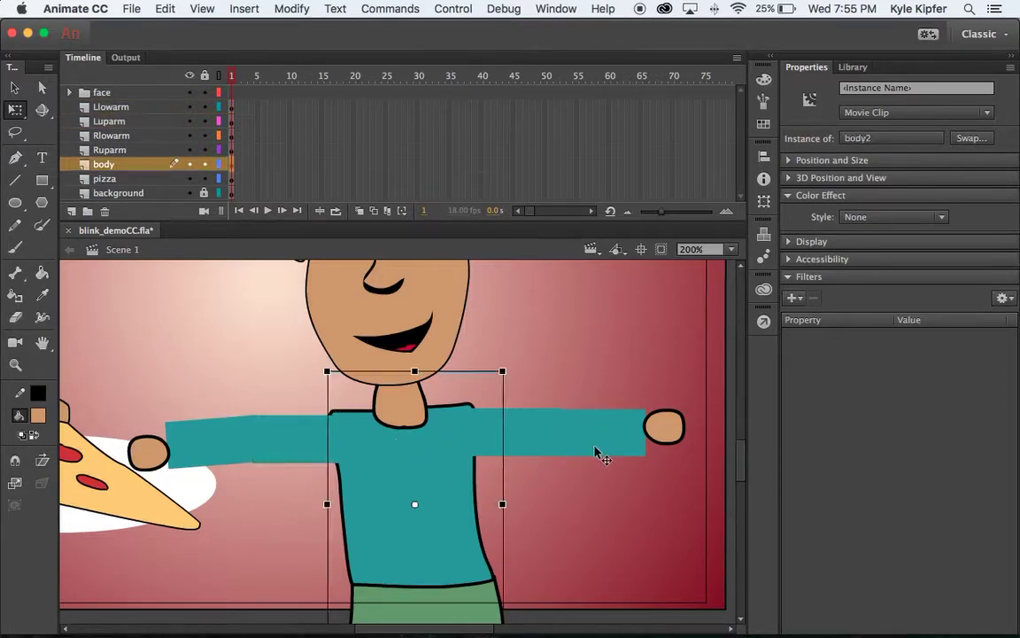
scroll(578, 441, down, 4)
scroll(577, 440, up, 5)
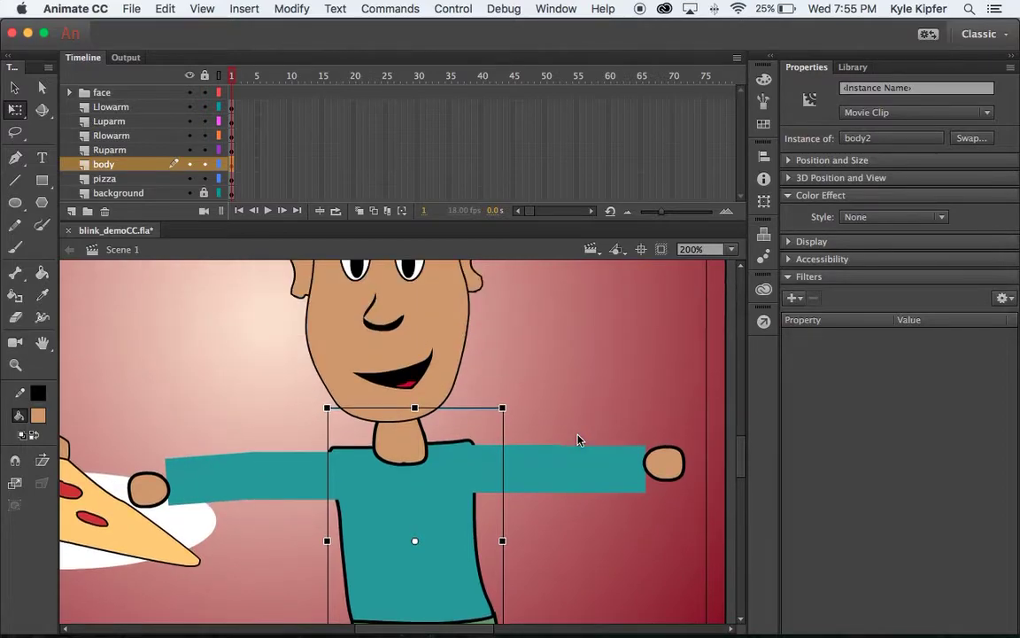
double_click(440, 488)
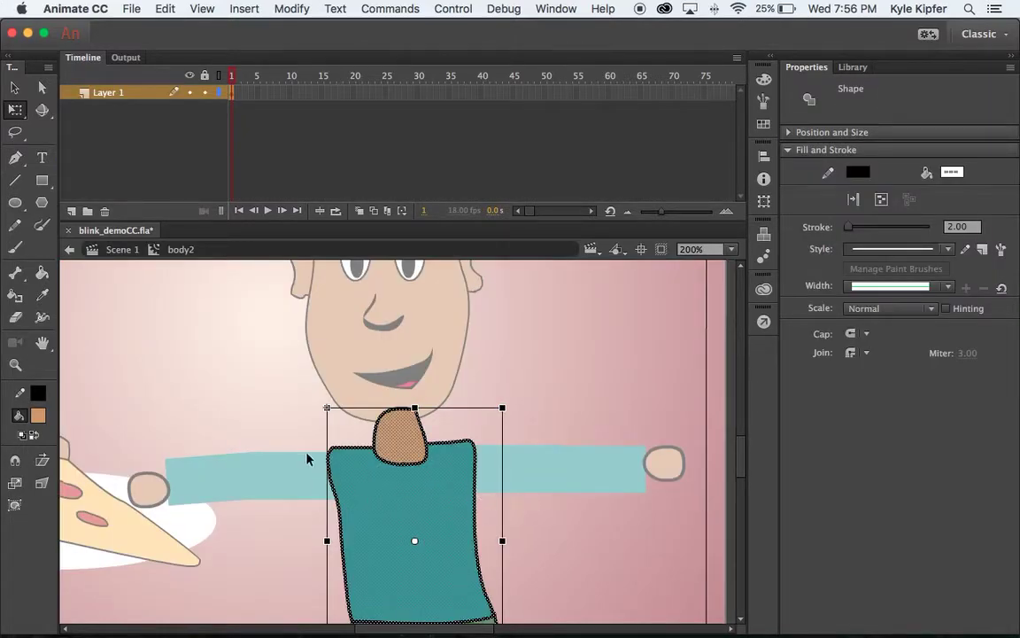
click(296, 429)
click(346, 448)
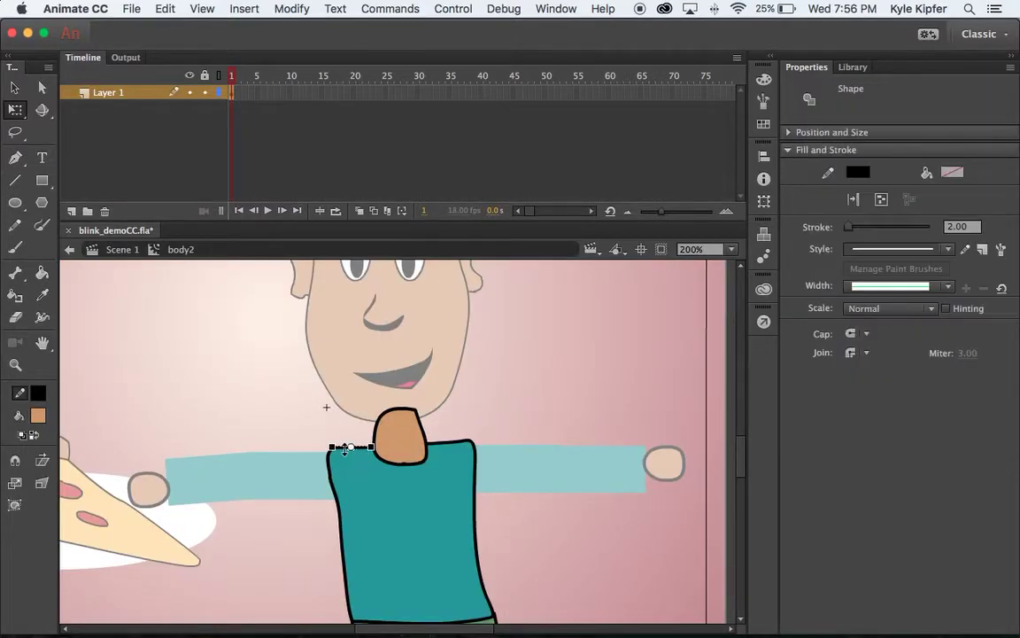
key(Delete)
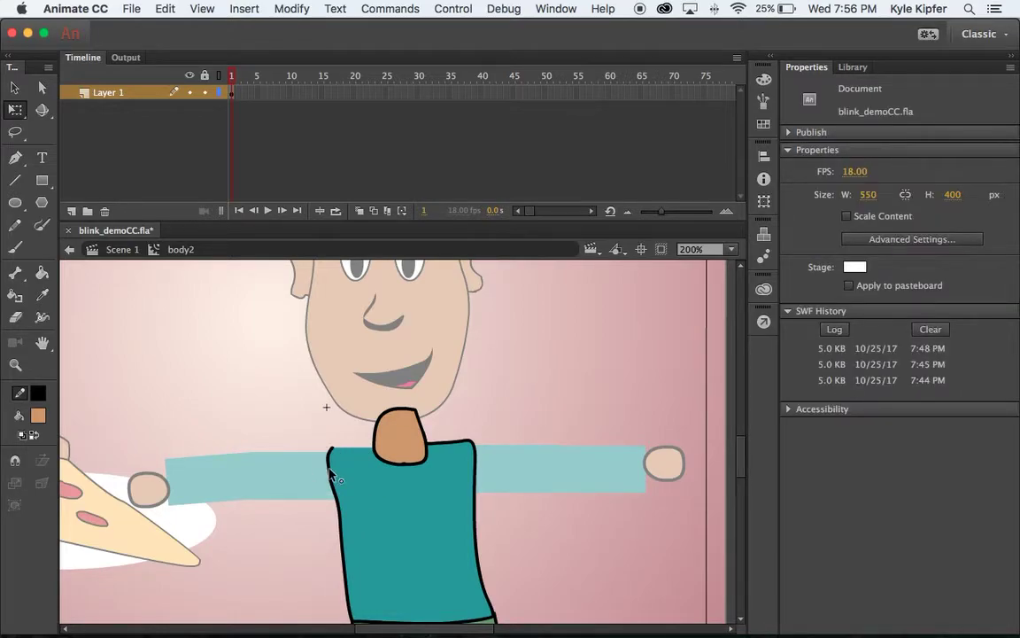
click(345, 536)
key(Delete)
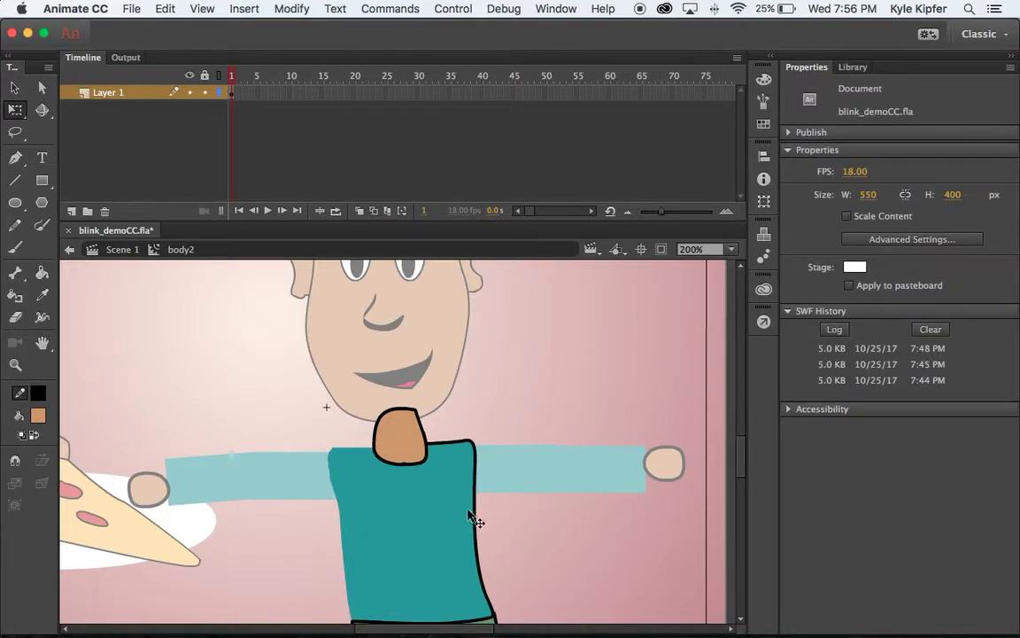
click(475, 516)
key(Delete)
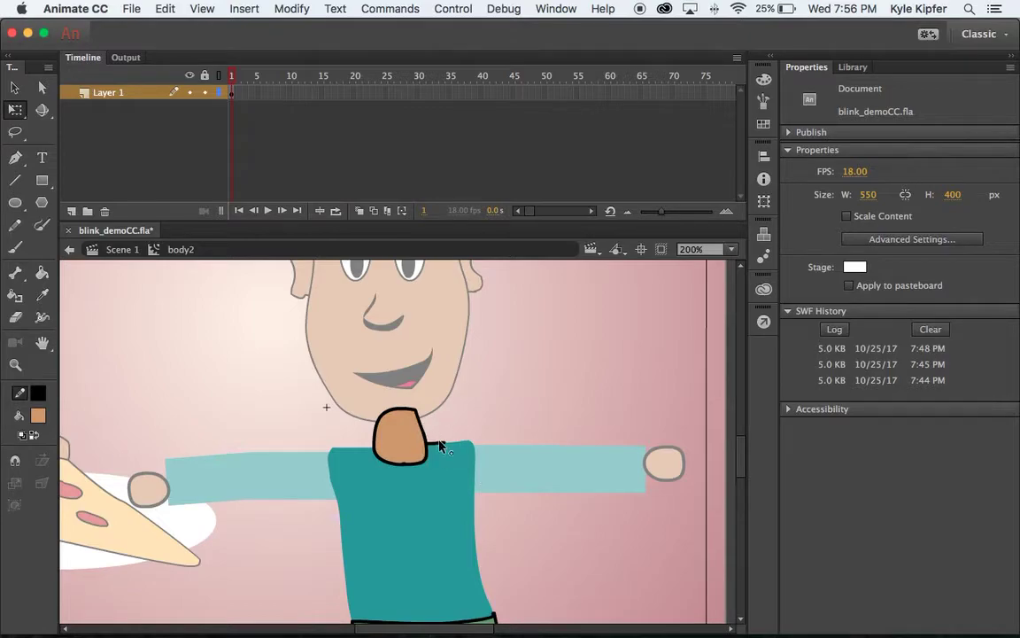
scroll(518, 537, down, 2)
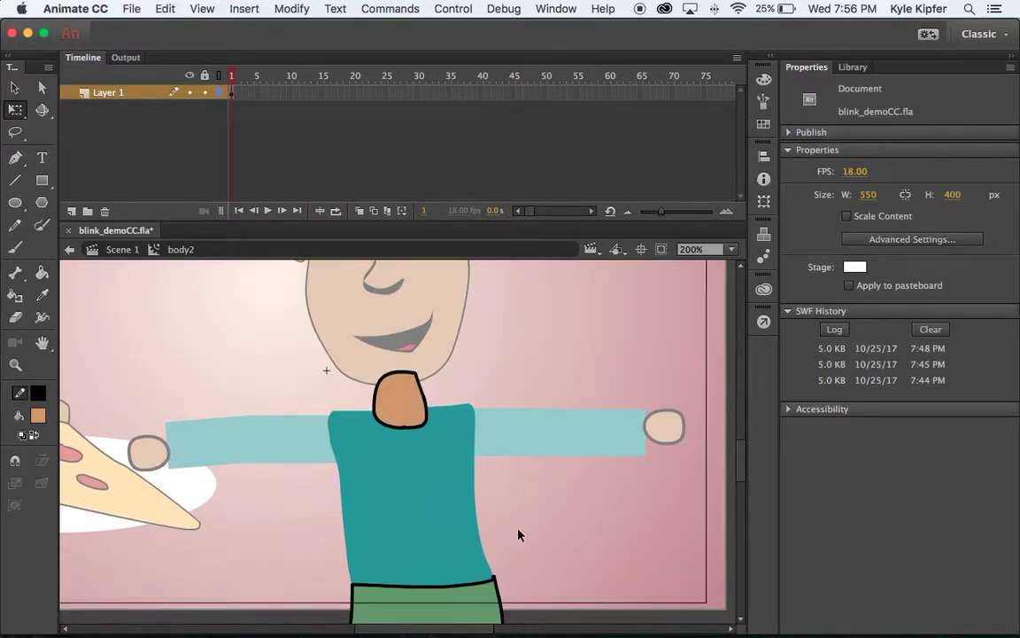
Return to Scene 1, deselect the body, and activate the Zoom tool.
click(120, 249)
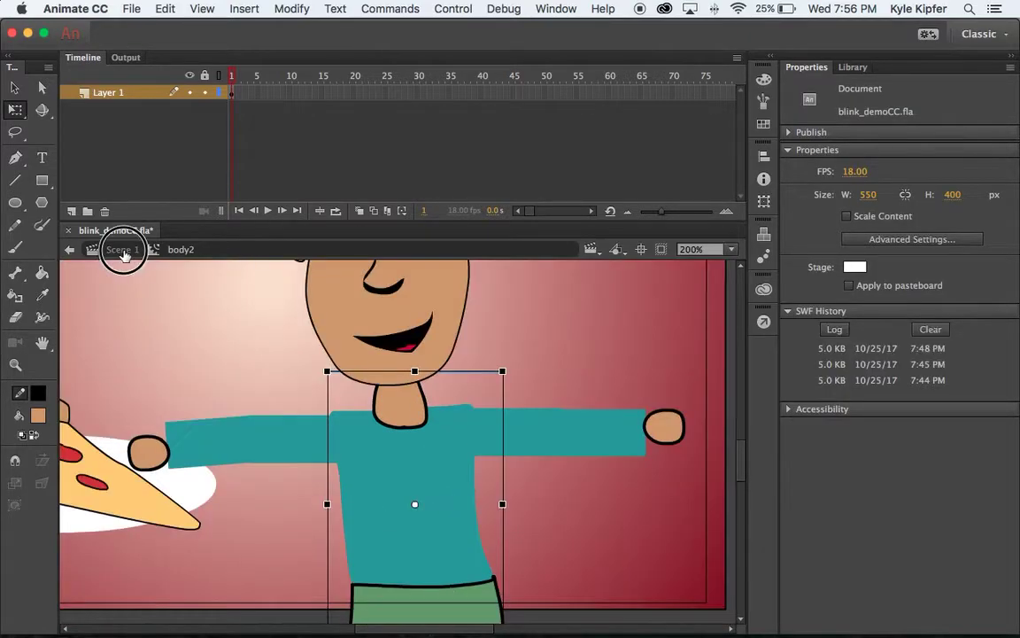
click(576, 354)
key(z)
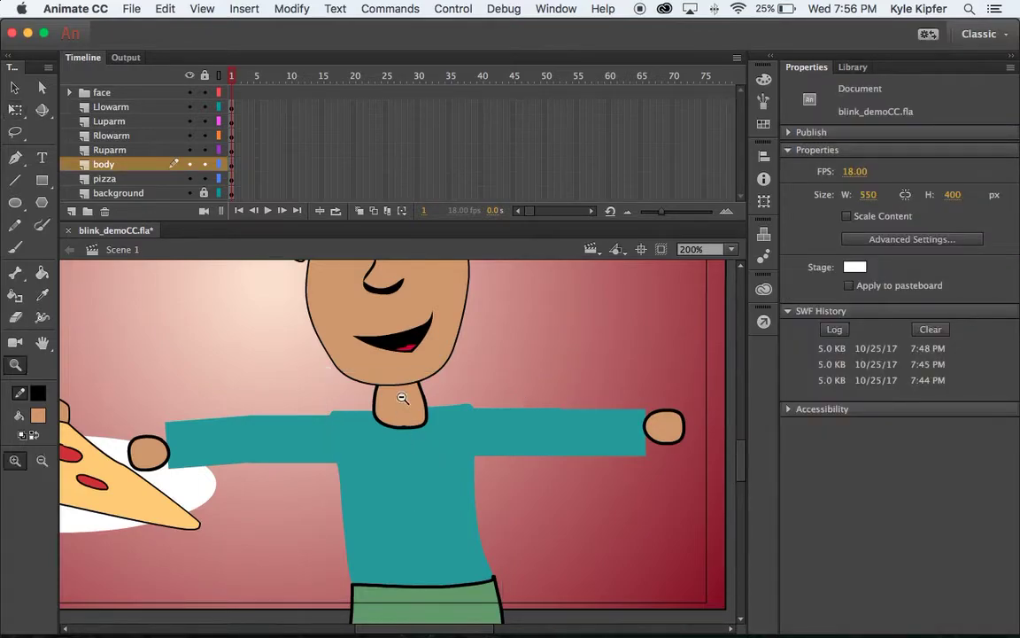
Examine which artwork belongs to the face folder, the Llowarm, Luparm, Rlowarm and Ruparm arm layers, and the body layer.
alt+click(403, 399)
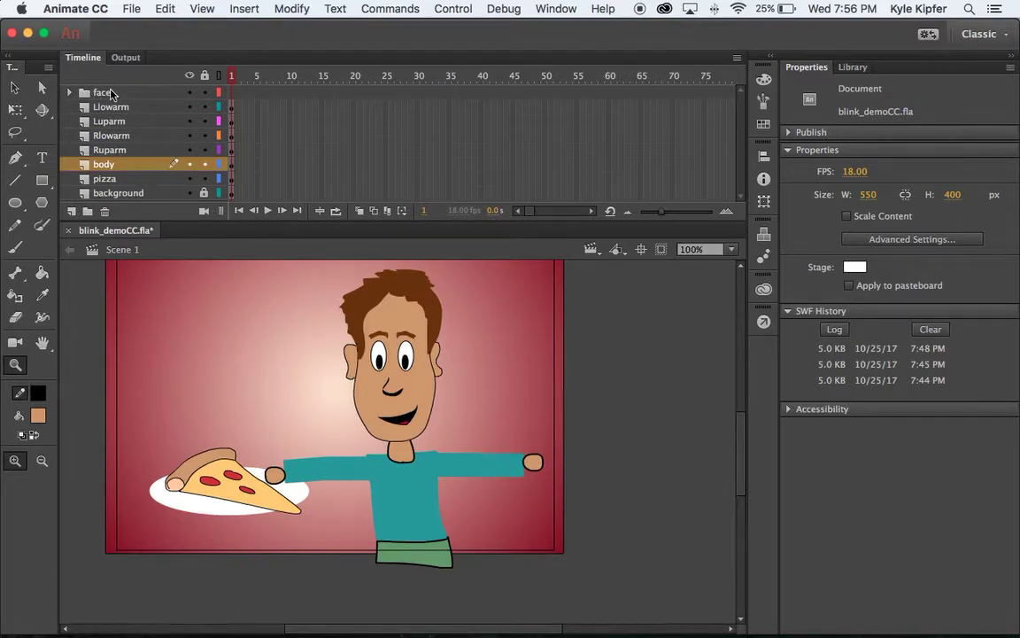
click(69, 92)
click(69, 92)
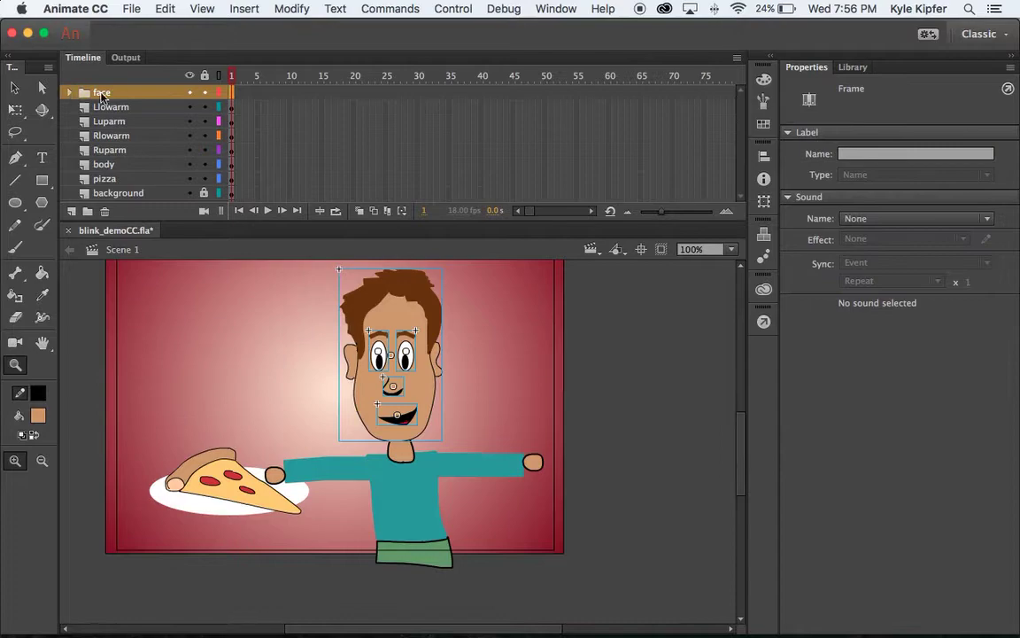
click(126, 107)
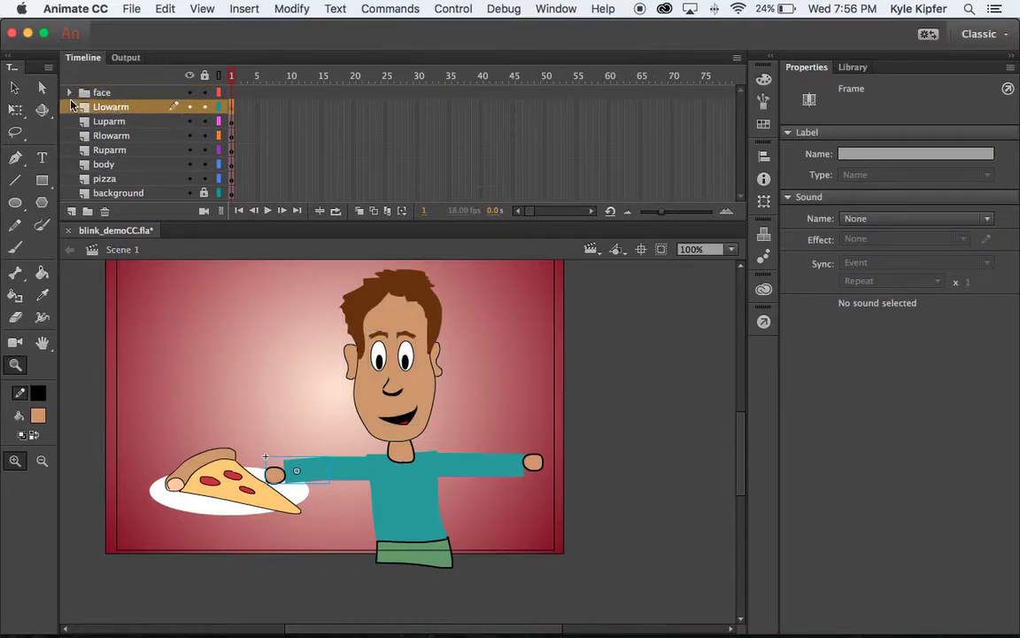
click(119, 96)
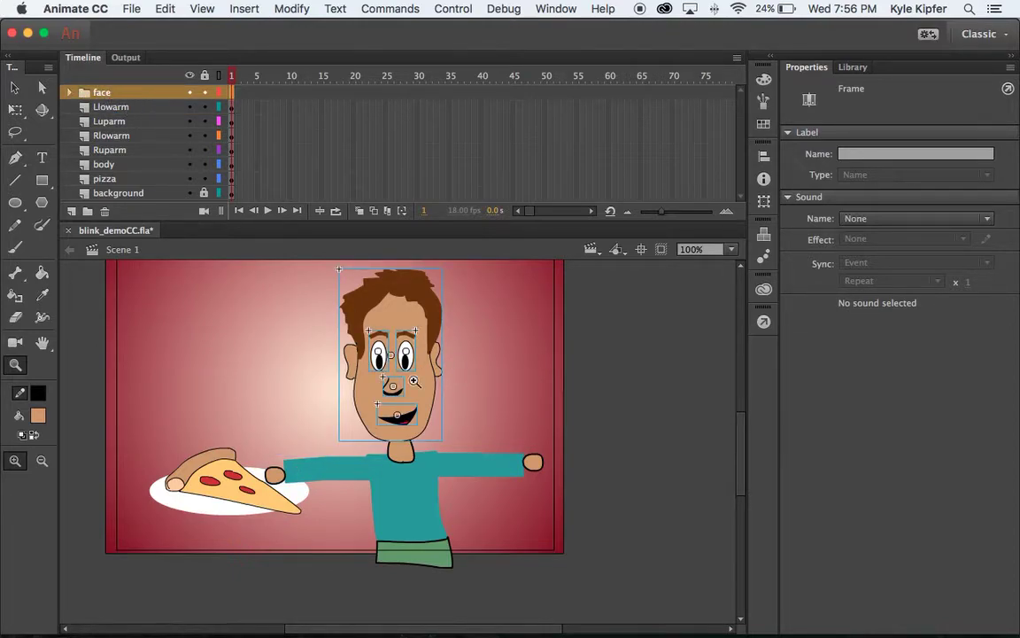
click(135, 111)
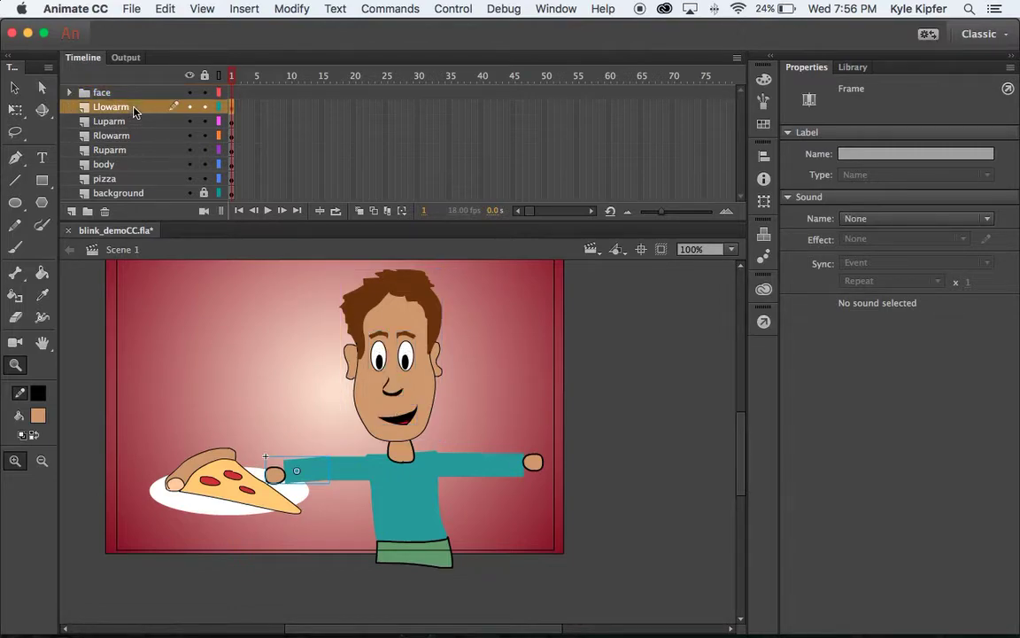
click(132, 122)
click(131, 136)
click(126, 150)
click(139, 165)
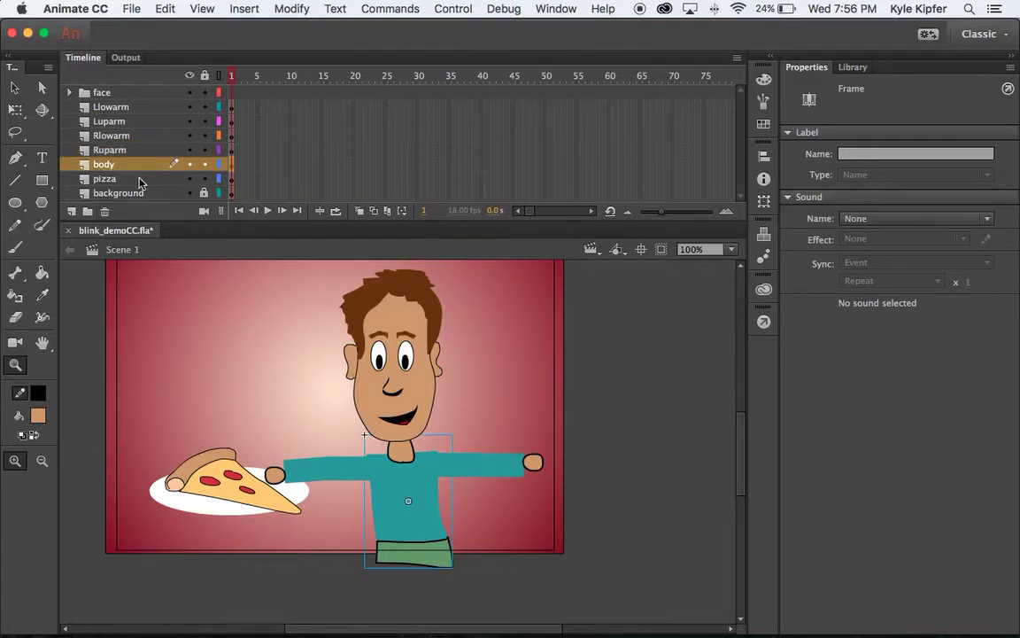
Test the movie to preview the character and close the preview.
key(super+Return)
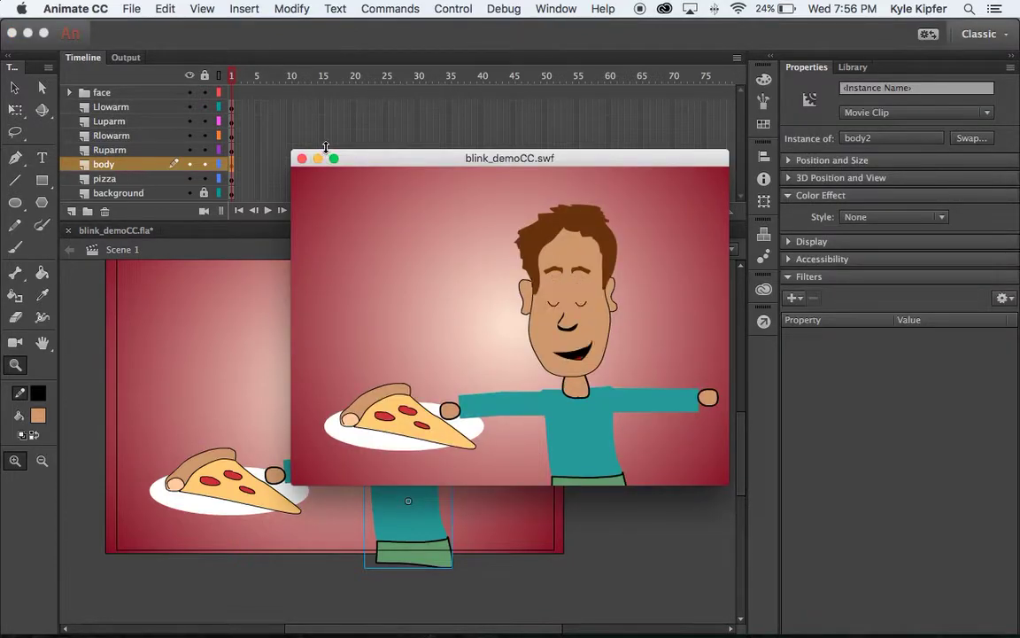
click(302, 158)
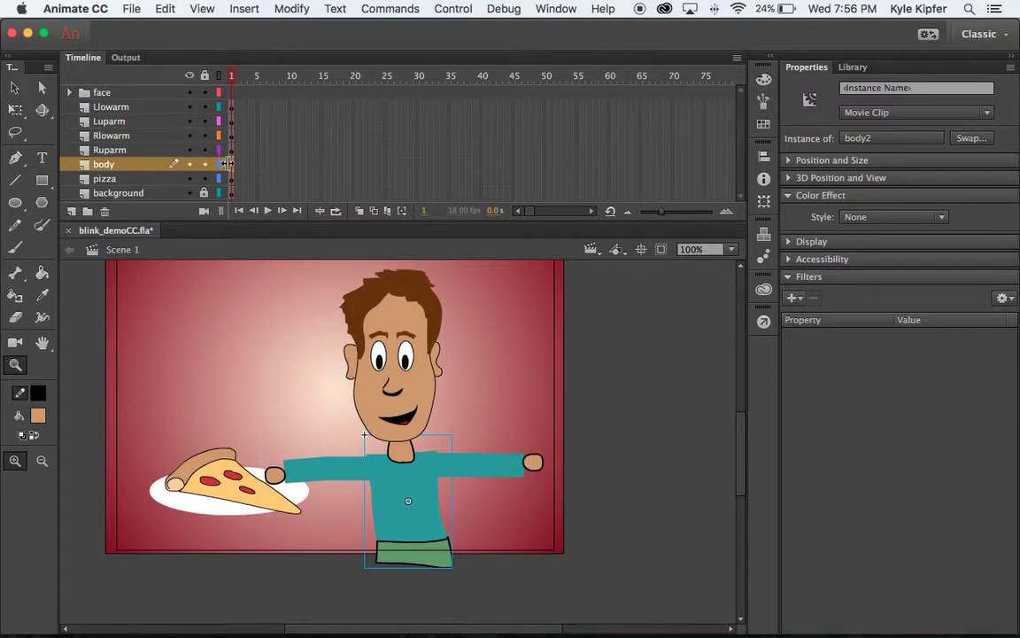
With the Bone tool, link the upper chest to both shoulders and each shoulder to its elbow, forming one armature for both arms.
click(17, 275)
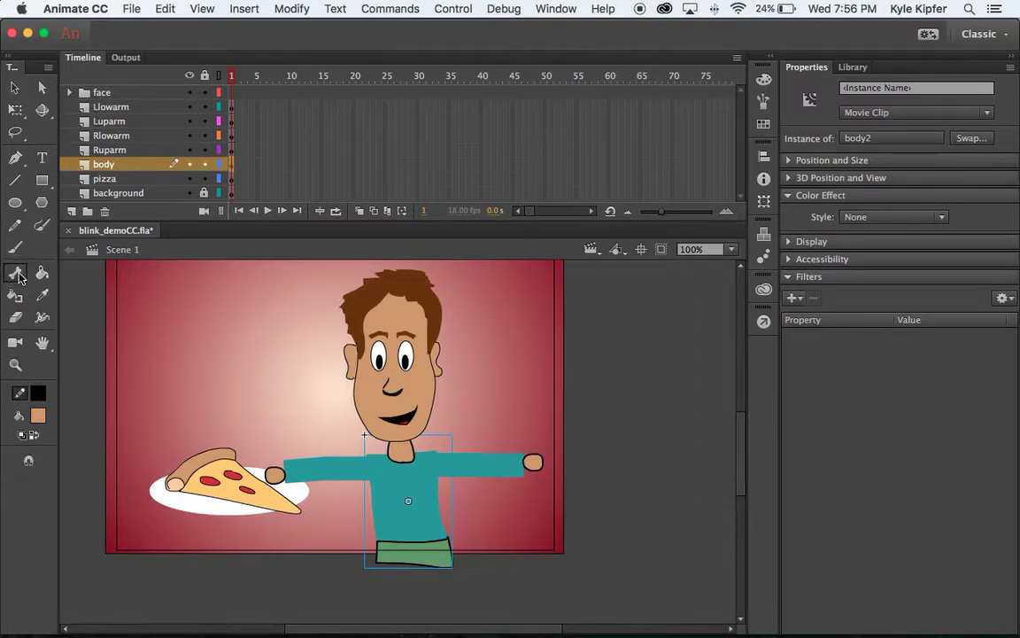
click(404, 472)
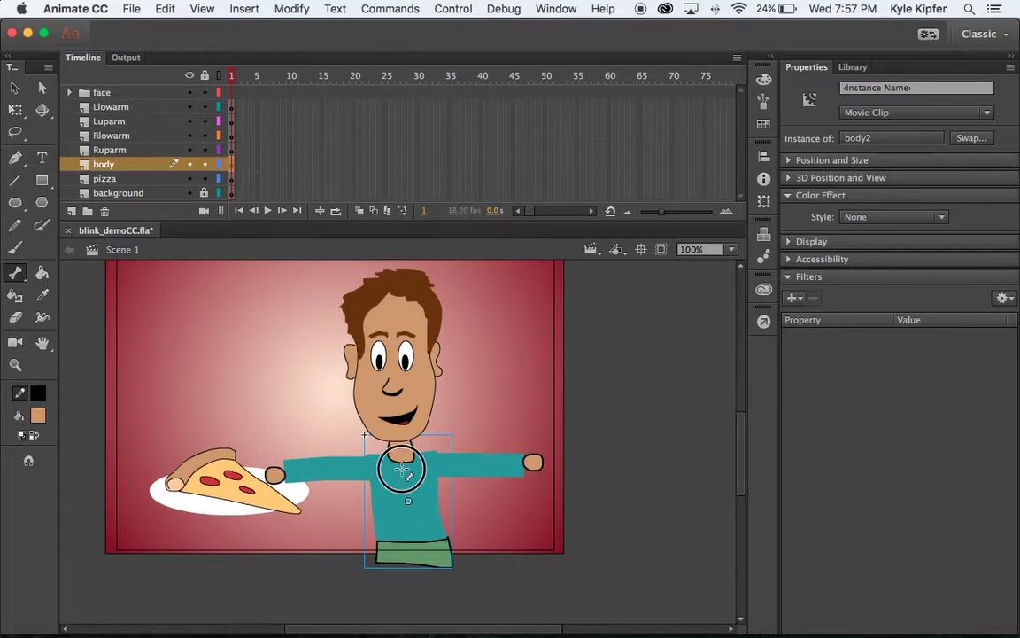
drag(403, 472, 363, 470)
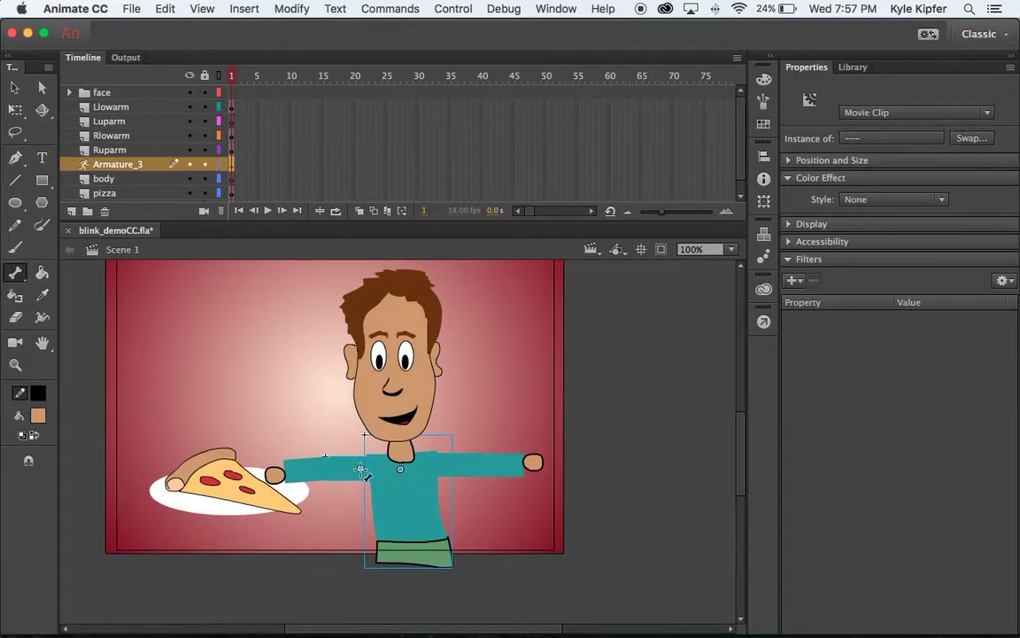
drag(362, 471, 323, 468)
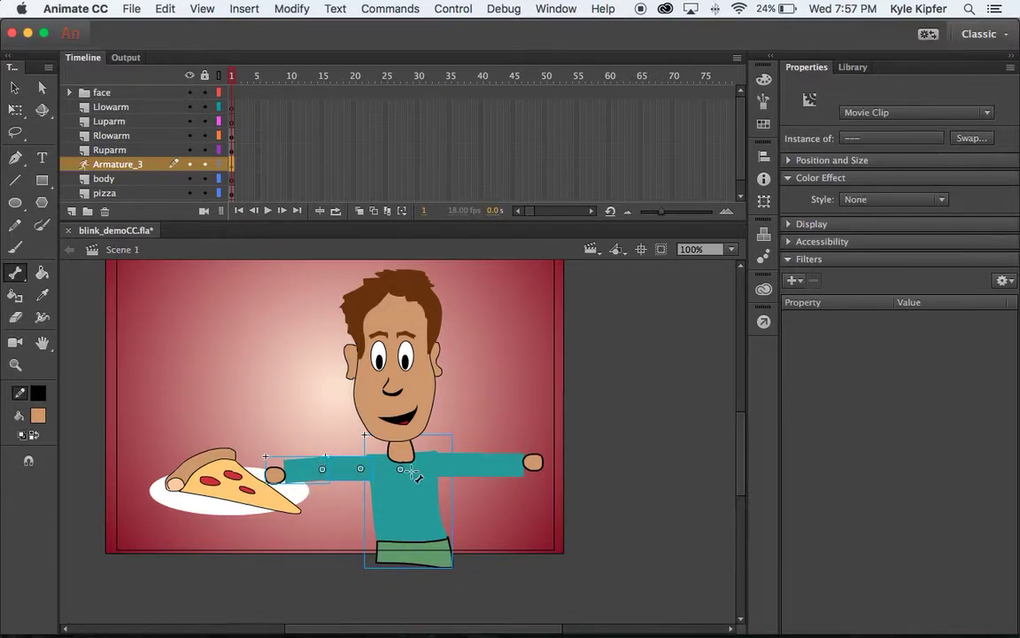
drag(401, 469, 439, 466)
drag(438, 466, 486, 467)
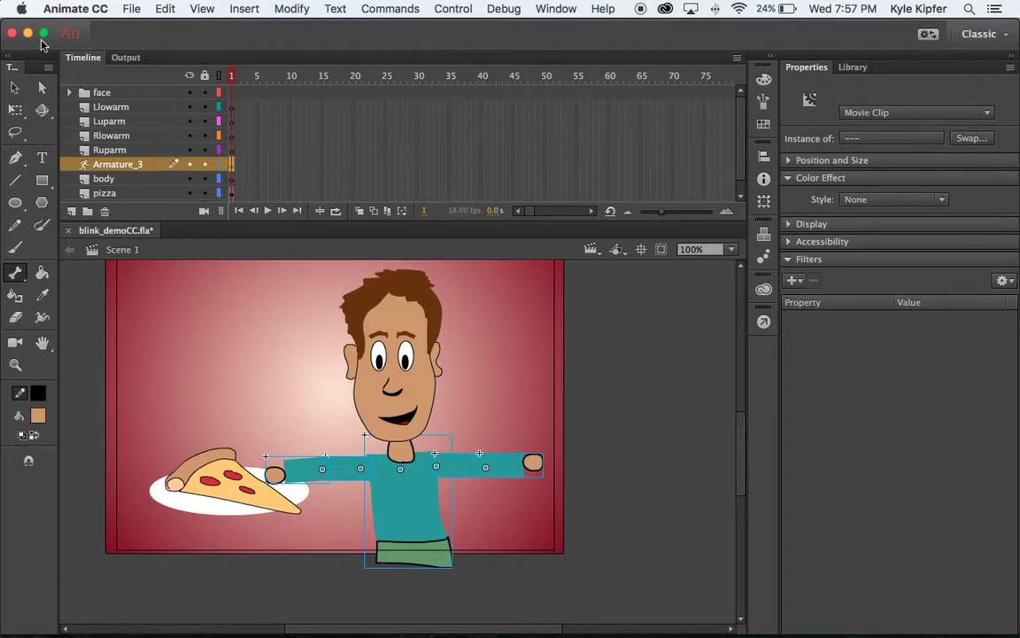
Try out the armature with the Selection tool by raising the hand of the arm farther from the pizza.
click(15, 87)
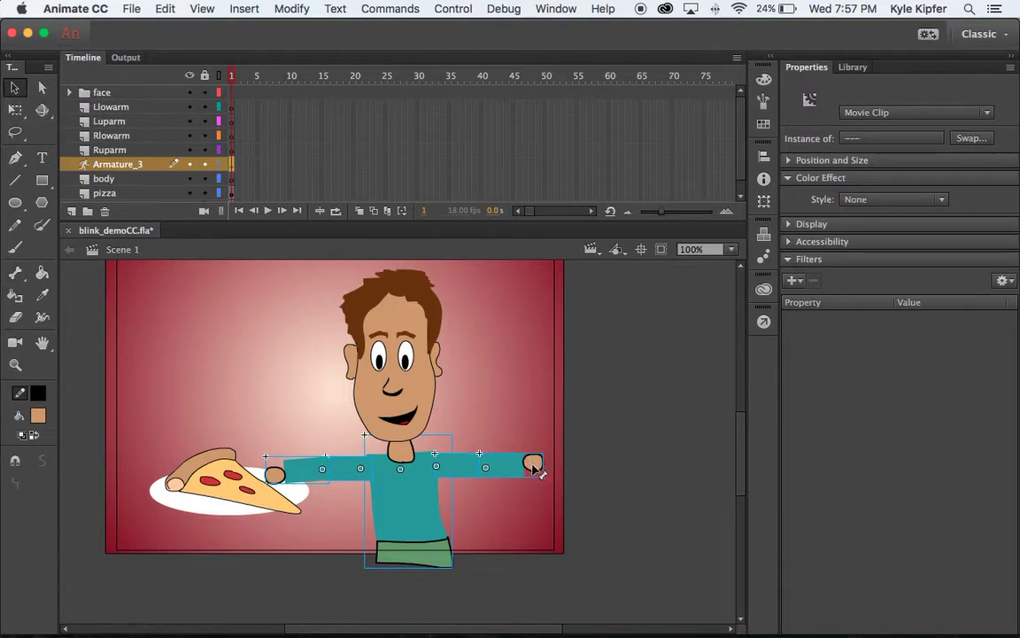
drag(532, 462, 526, 433)
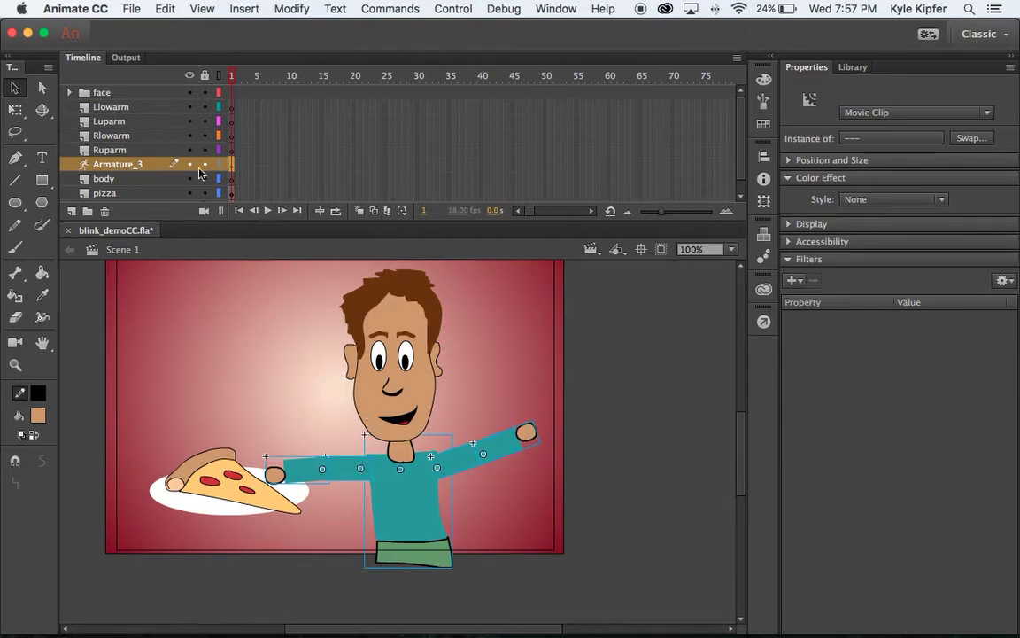
Delete the emptied Llowarm, Luparm, Rlowarm, Ruparm and body layers, keeping Armature_3, pizza, background and the face folder.
scroll(146, 182, down, 1)
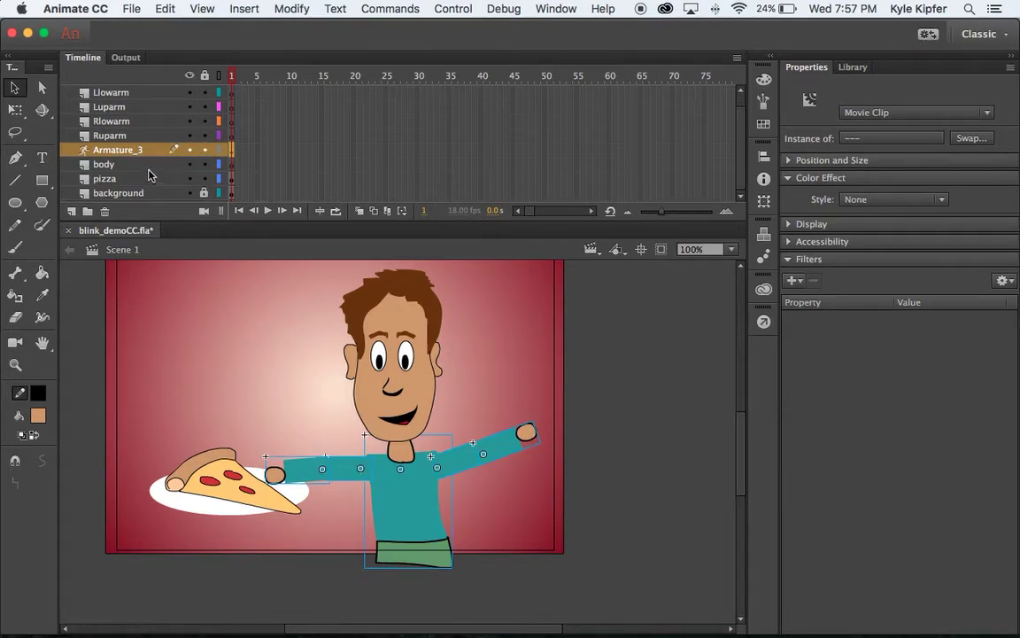
click(124, 165)
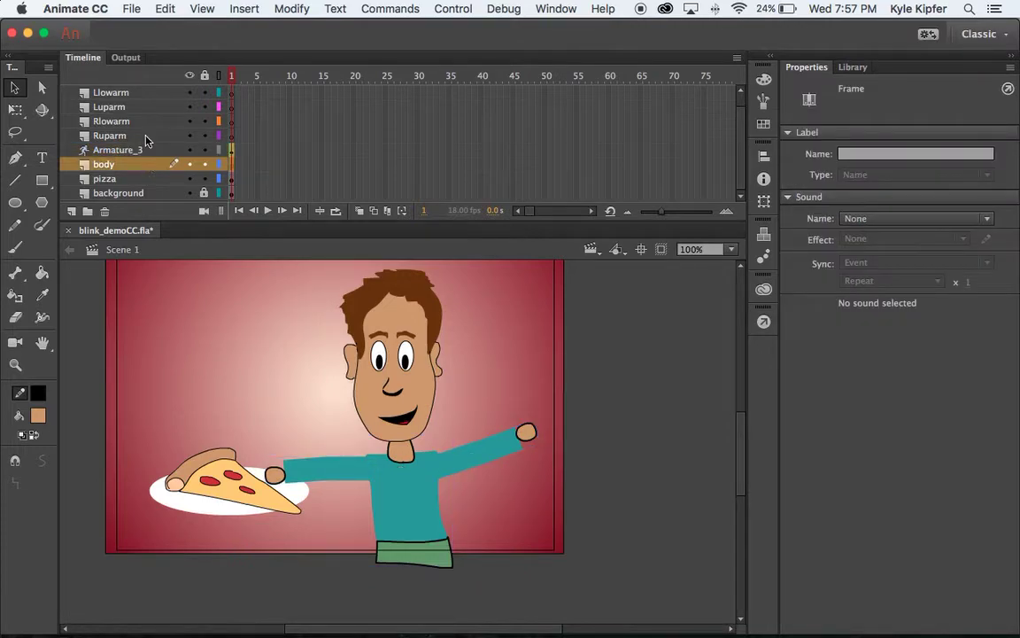
click(146, 140)
scroll(147, 140, up, 1)
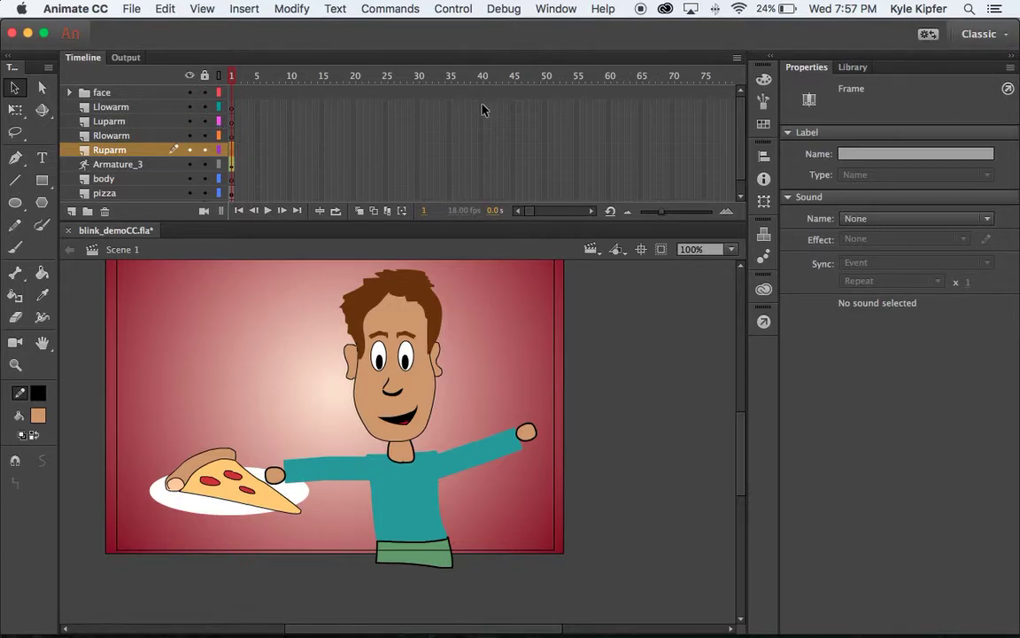
click(141, 108)
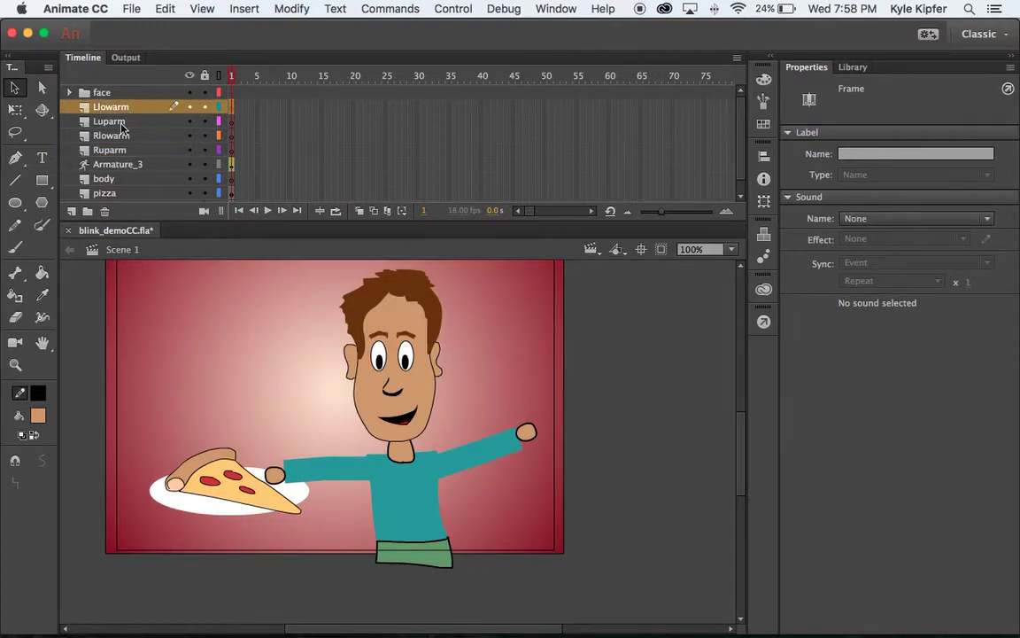
click(104, 215)
click(105, 214)
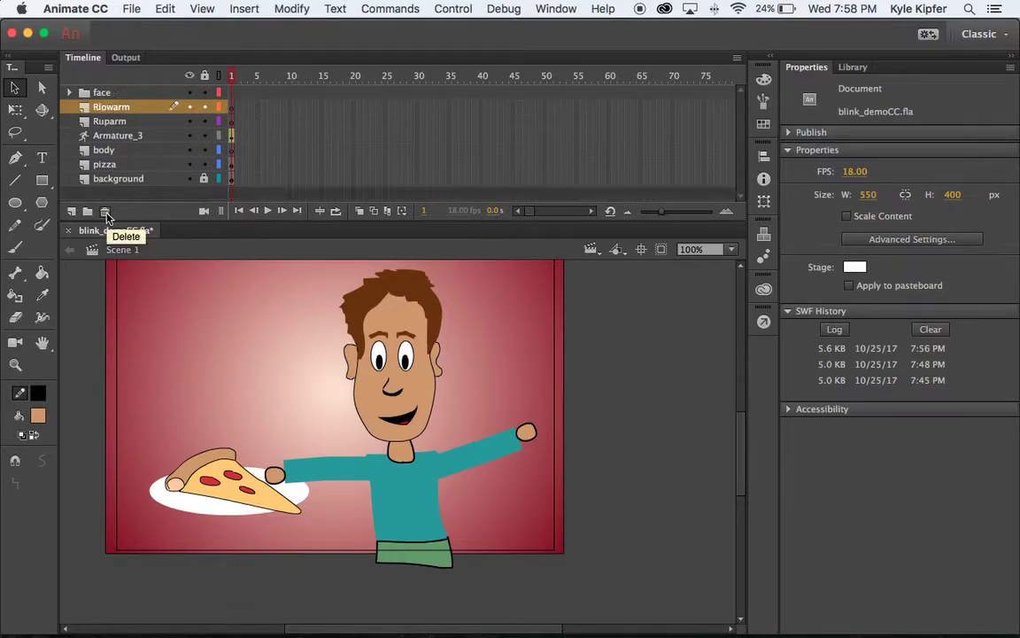
click(106, 214)
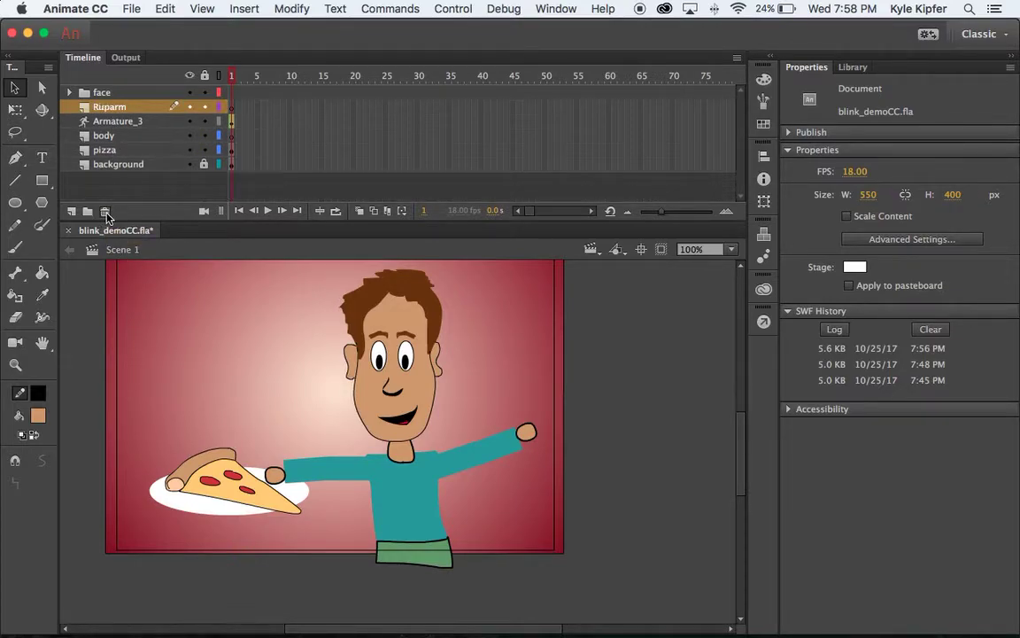
click(105, 214)
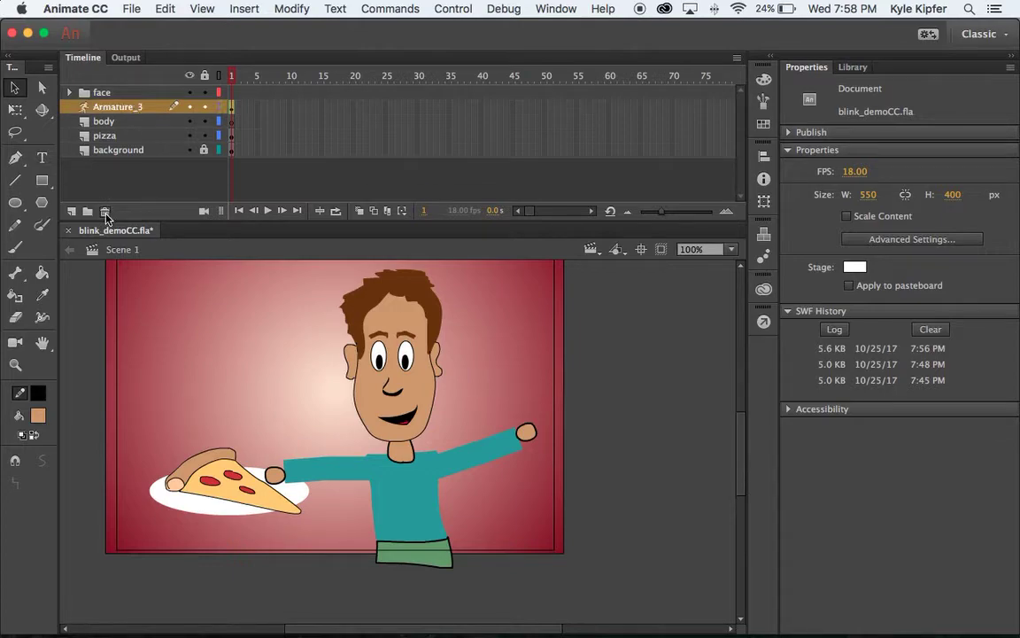
click(124, 124)
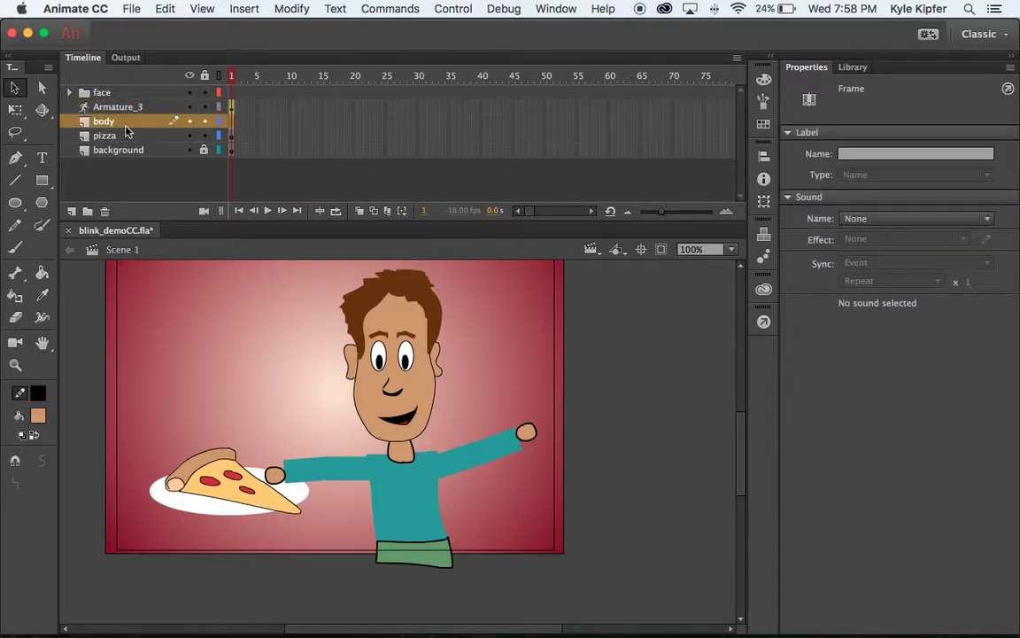
click(106, 215)
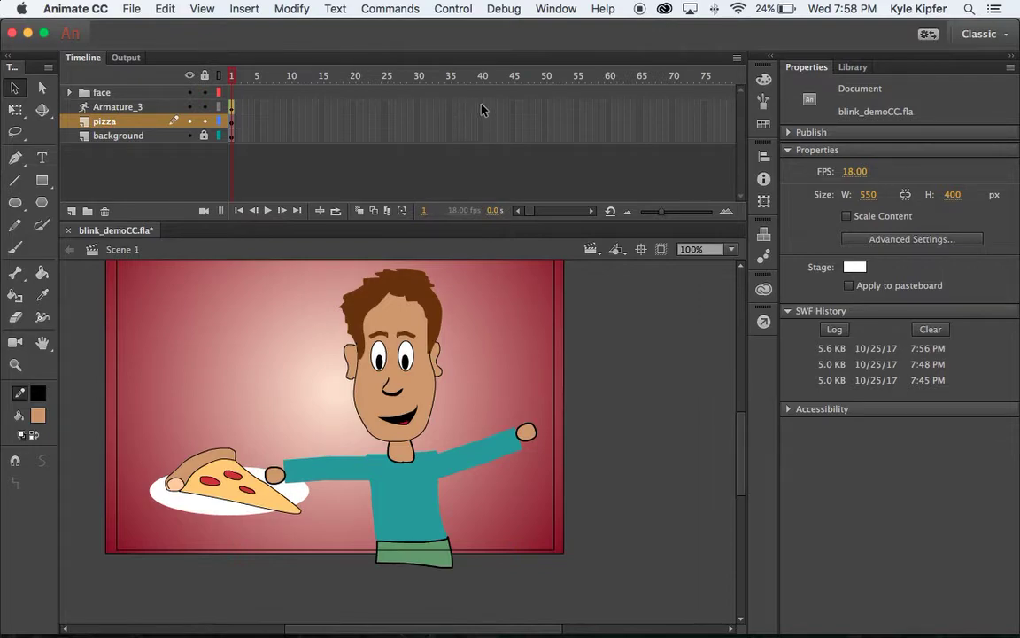
Extend the Armature_3, pizza and background layers and the face folder's eyes, nose, mouth and head layers to frame 40.
drag(481, 107, 481, 135)
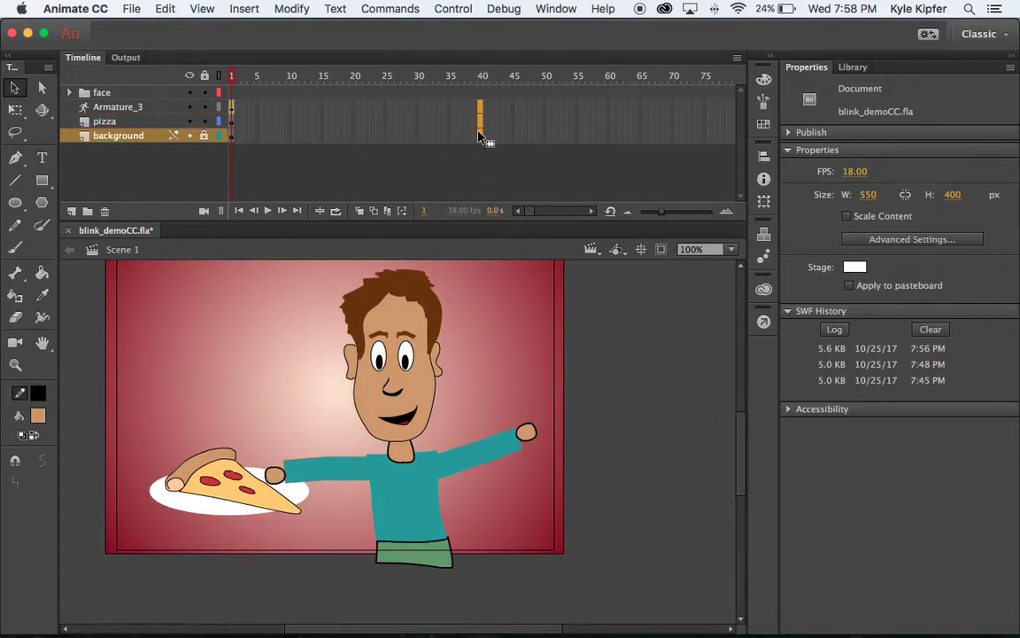
key(F5)
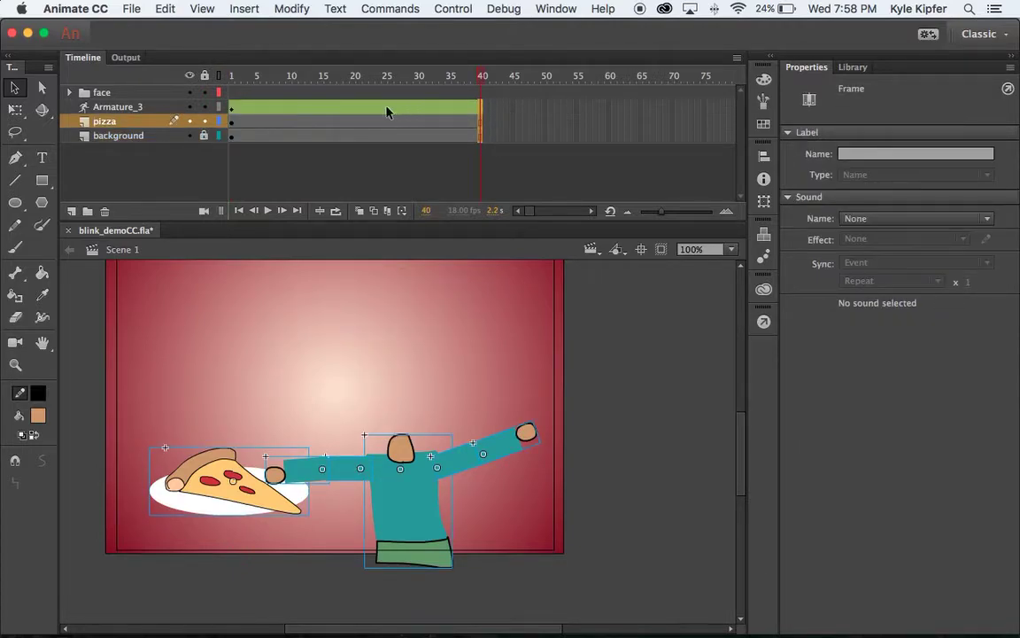
click(70, 92)
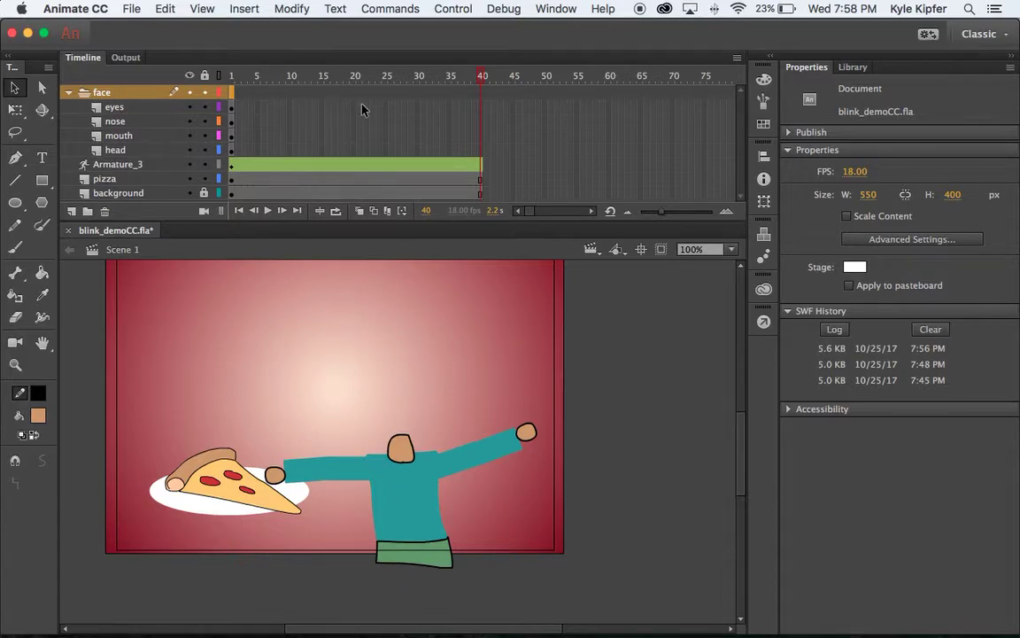
click(481, 107)
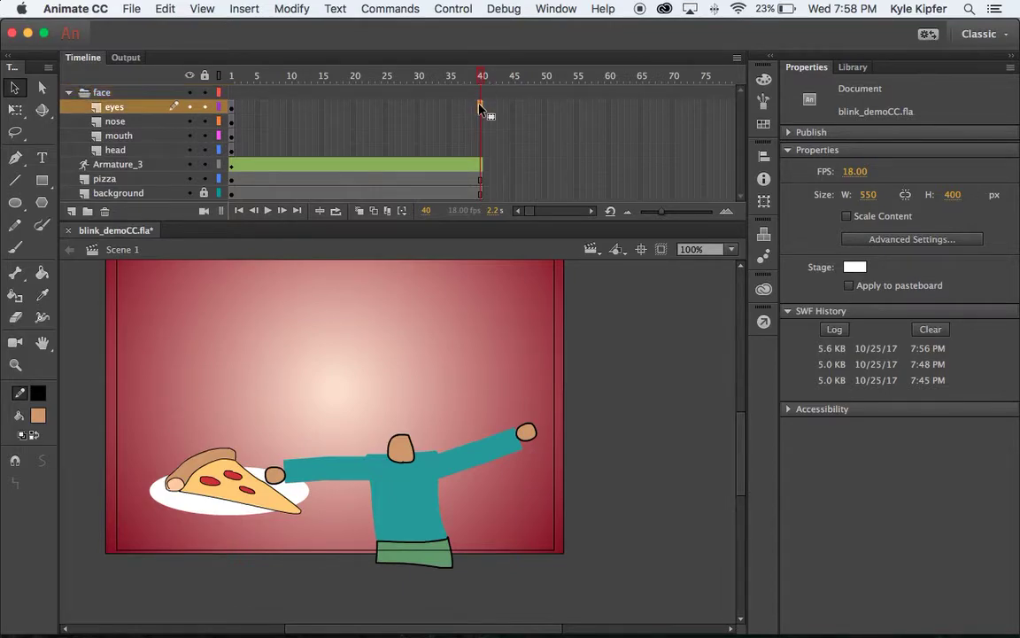
key(F6)
drag(481, 107, 485, 157)
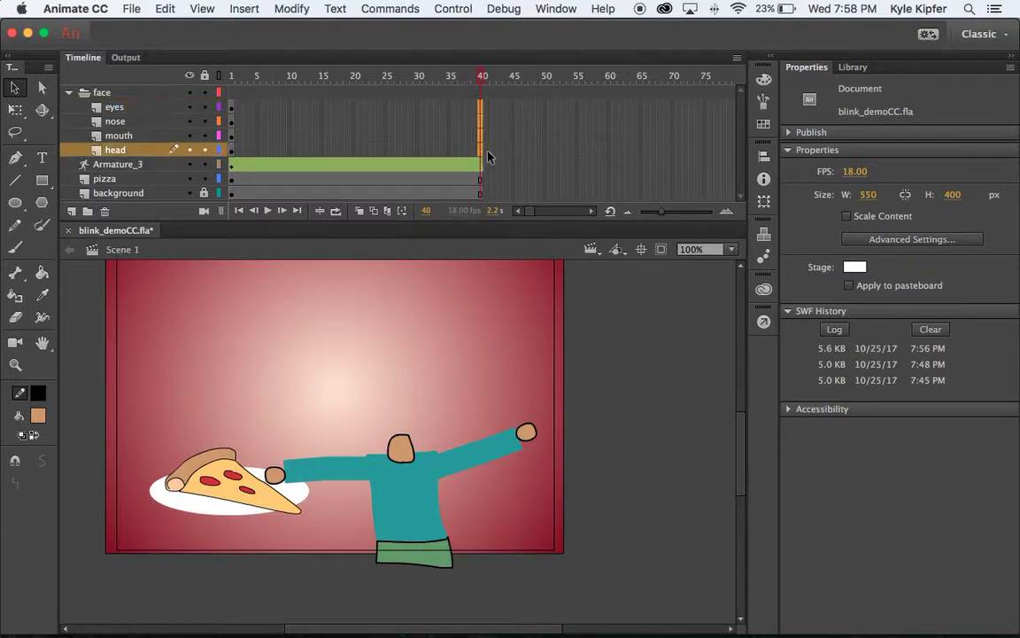
key(F5)
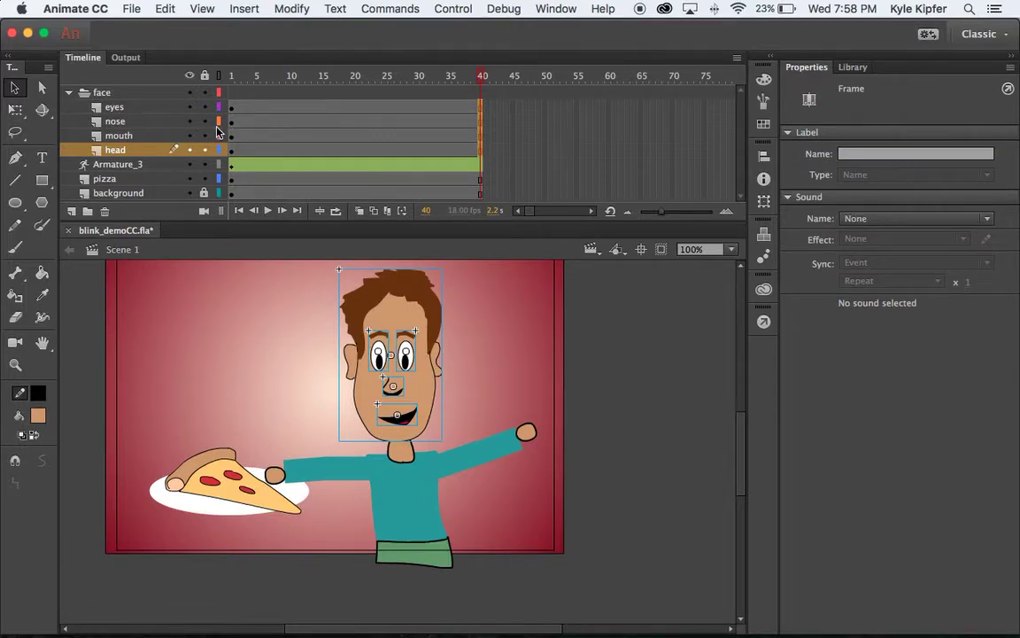
click(70, 93)
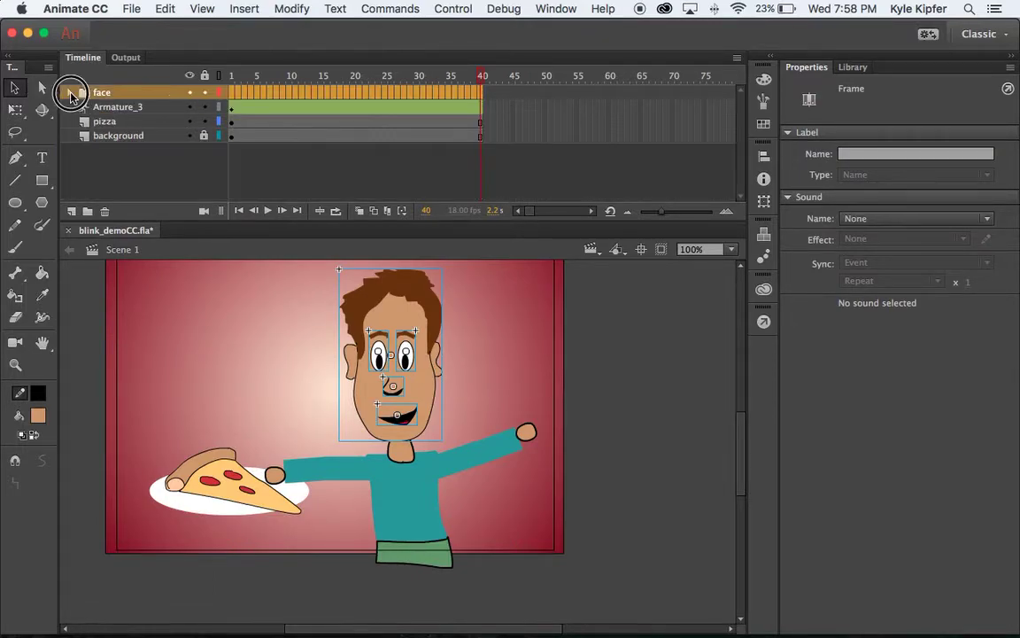
On frame 1, pose the pizza-side arm bent at the elbow with its hand below the pizza's tip, and lower the other arm beside the body.
click(249, 128)
click(231, 122)
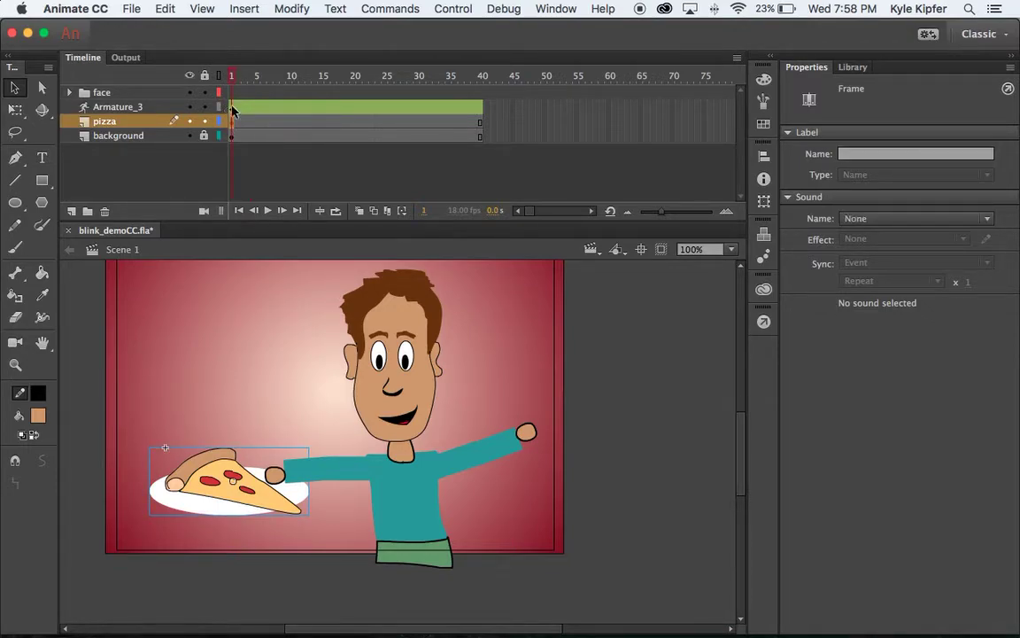
click(353, 459)
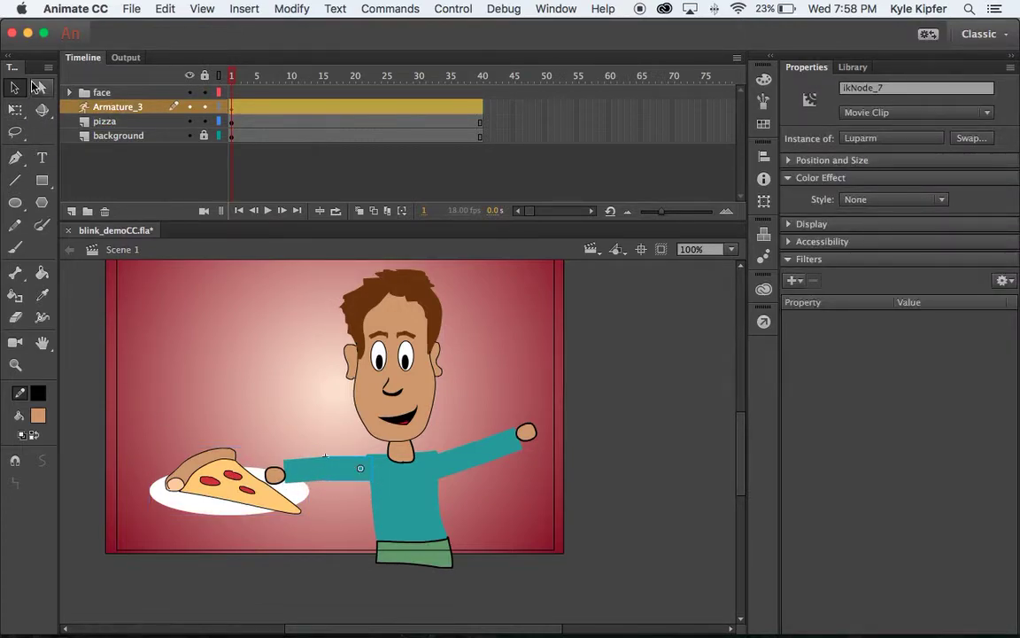
drag(277, 472, 304, 542)
drag(352, 490, 342, 462)
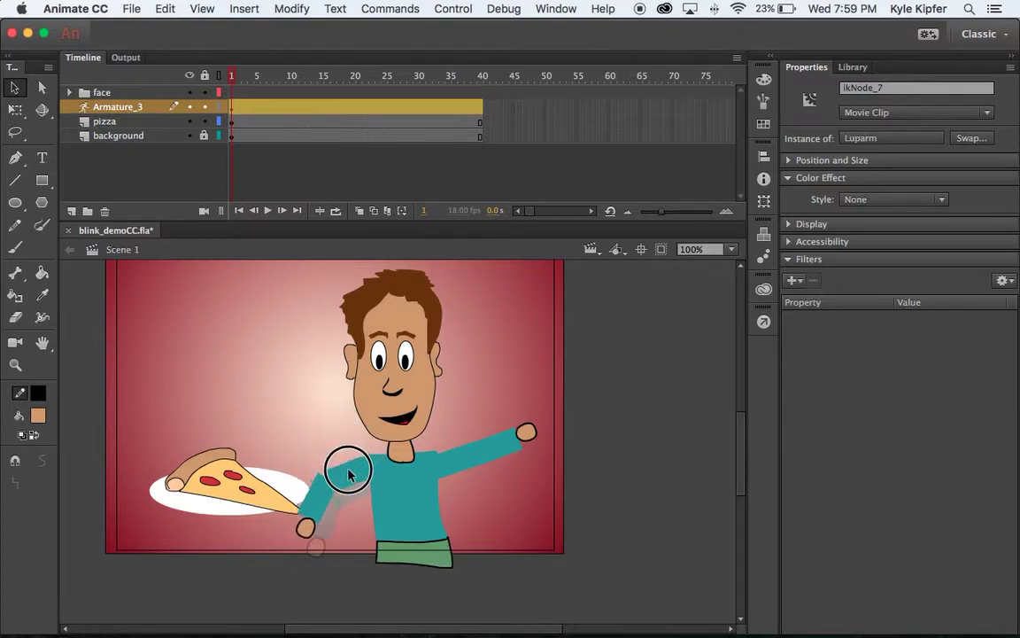
drag(319, 518, 329, 544)
drag(368, 494, 315, 516)
drag(360, 480, 329, 516)
drag(363, 466, 354, 520)
drag(523, 446, 501, 538)
mouse_move(440, 490)
mouse_down()
mouse_move(453, 453)
mouse_move(444, 462)
mouse_move(455, 483)
mouse_up()
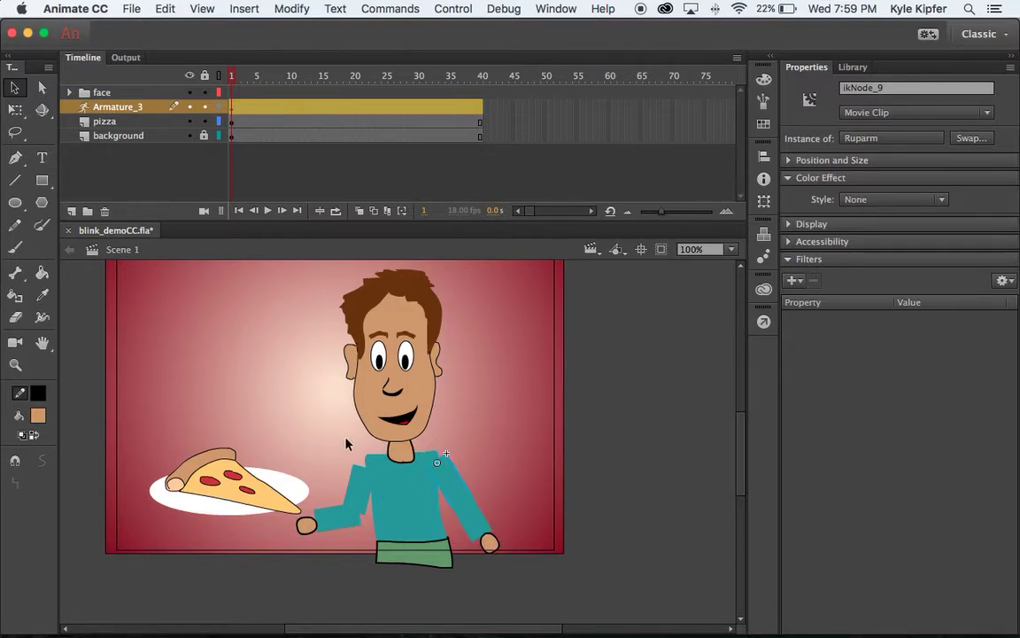
Examine the square corners where the pizza-side upper arm meets the body and forearm in a close-up view.
click(496, 439)
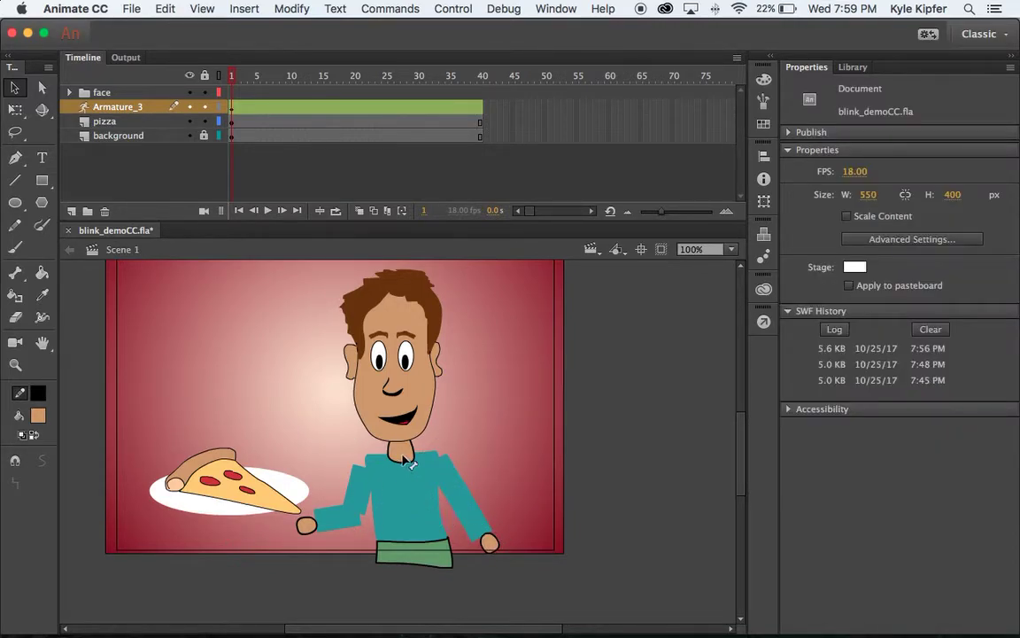
click(15, 364)
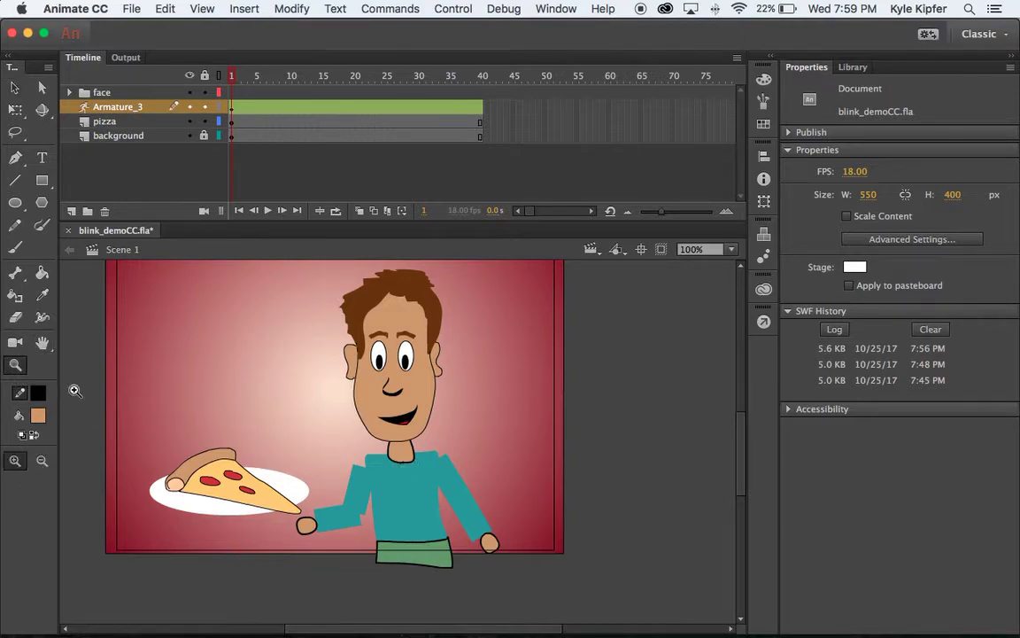
click(393, 496)
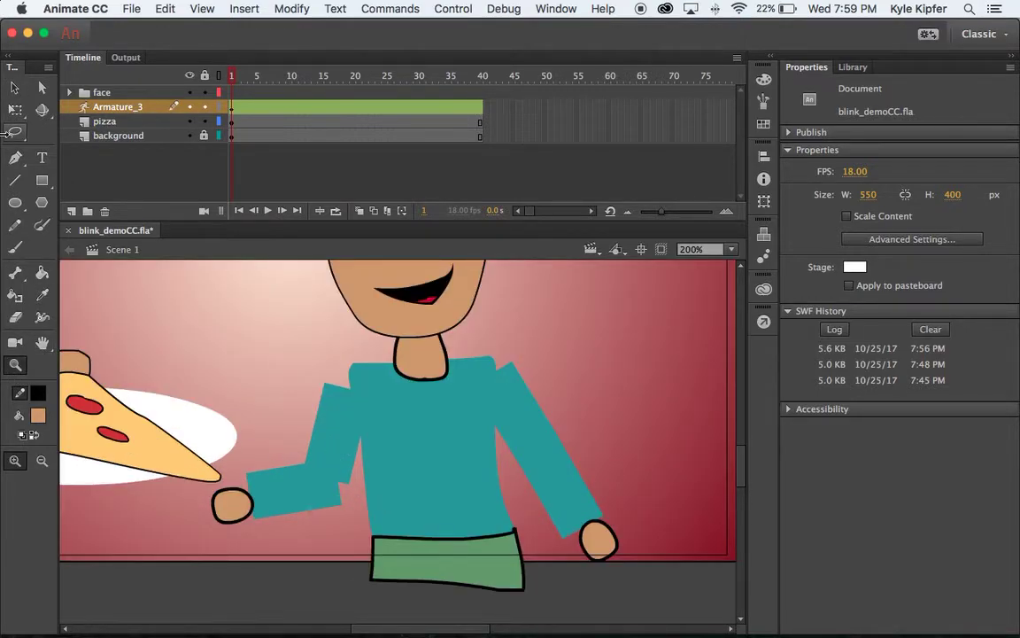
click(14, 87)
click(328, 414)
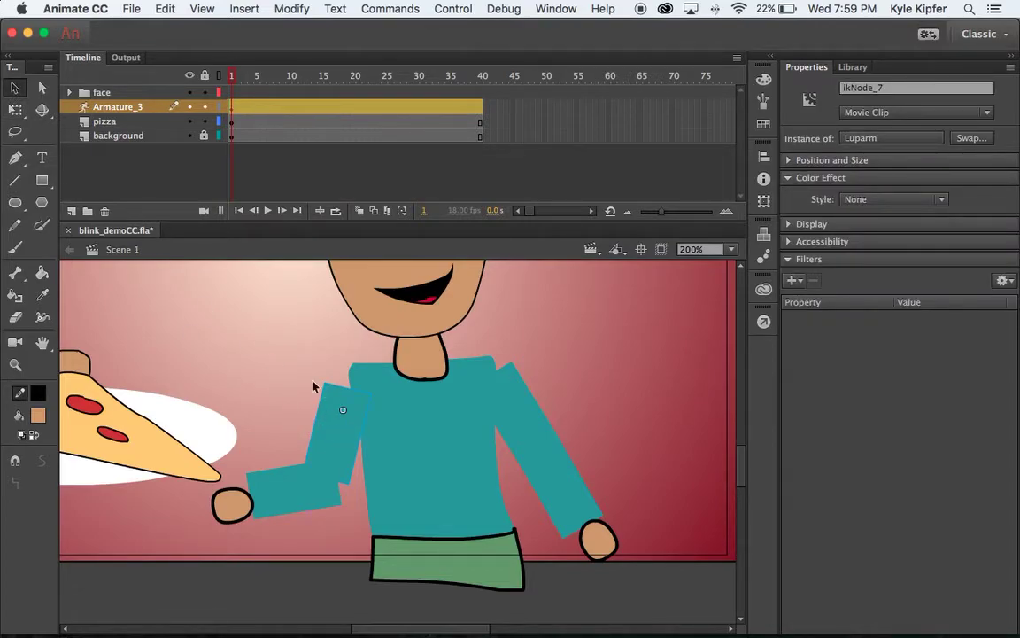
click(343, 436)
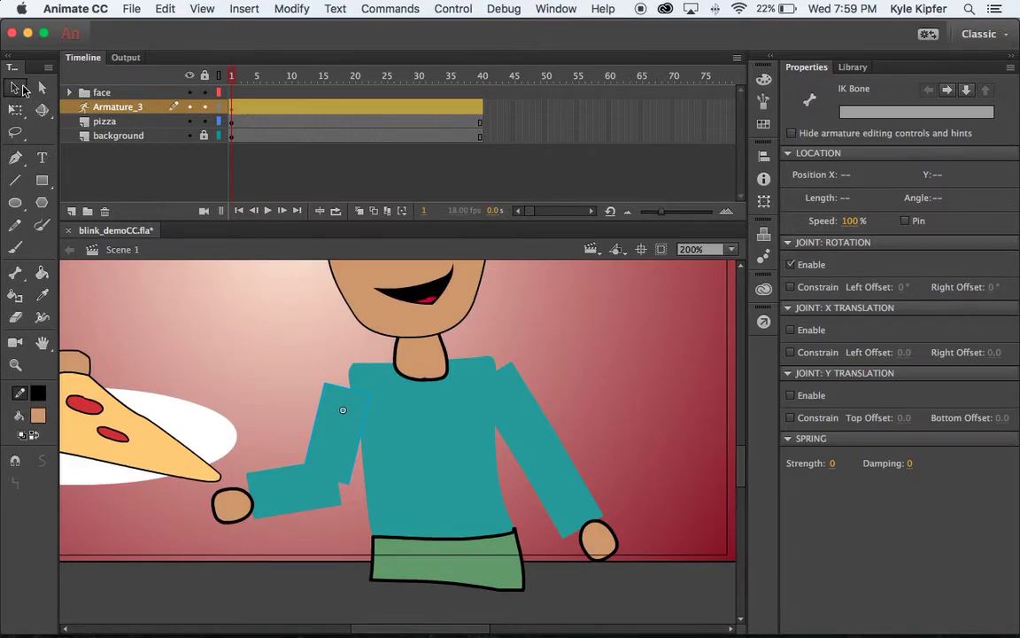
click(210, 292)
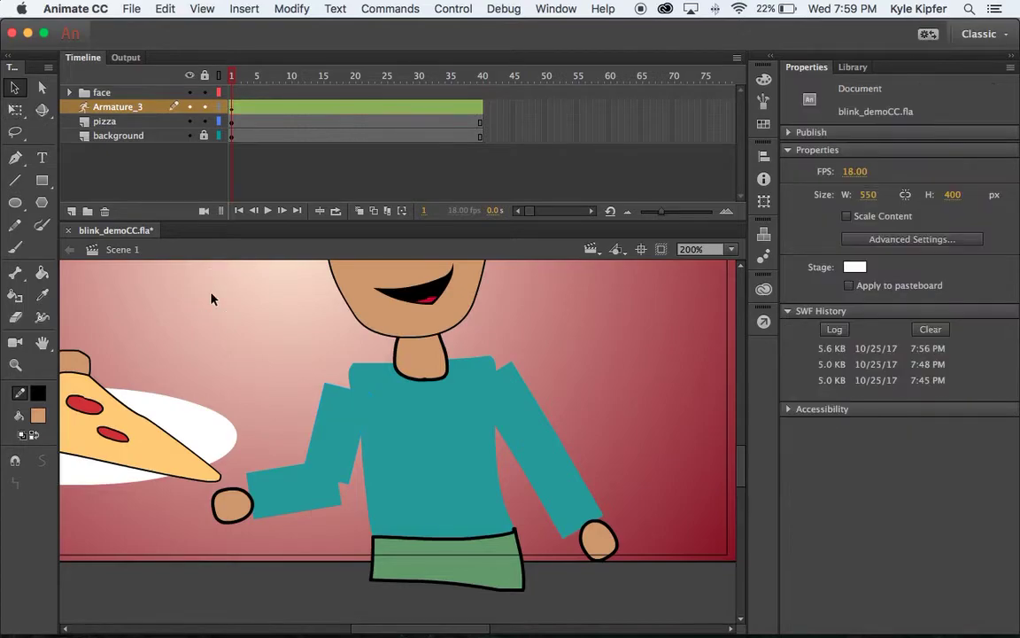
click(322, 442)
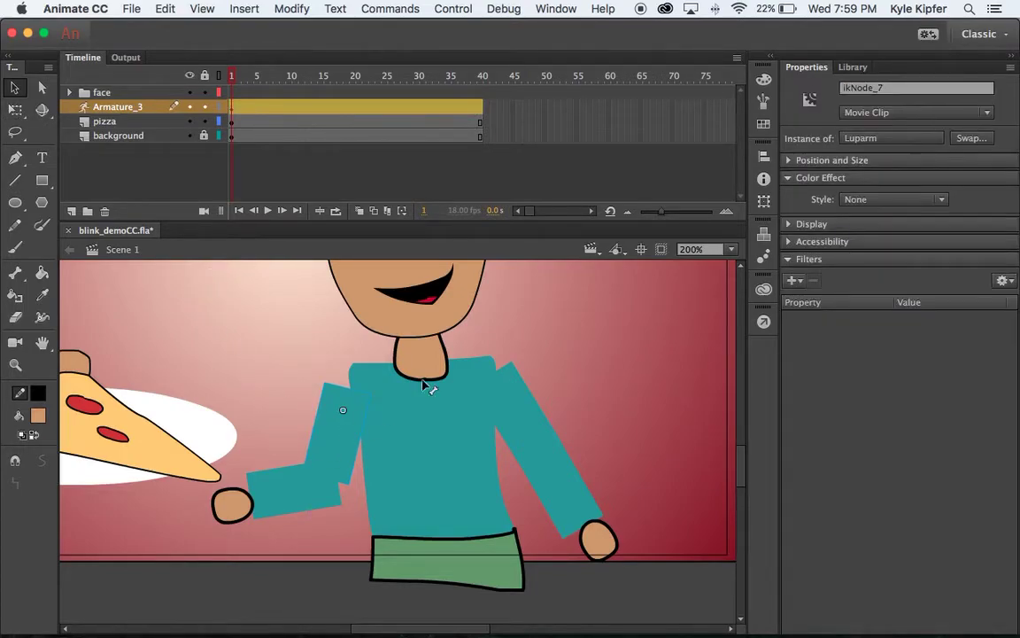
click(852, 68)
click(803, 68)
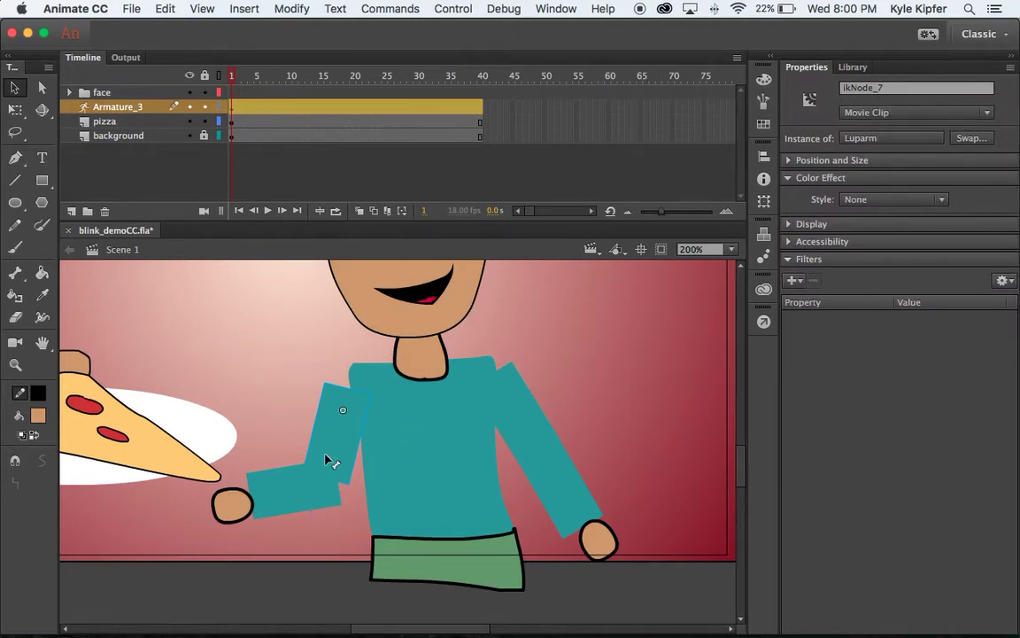
click(338, 446)
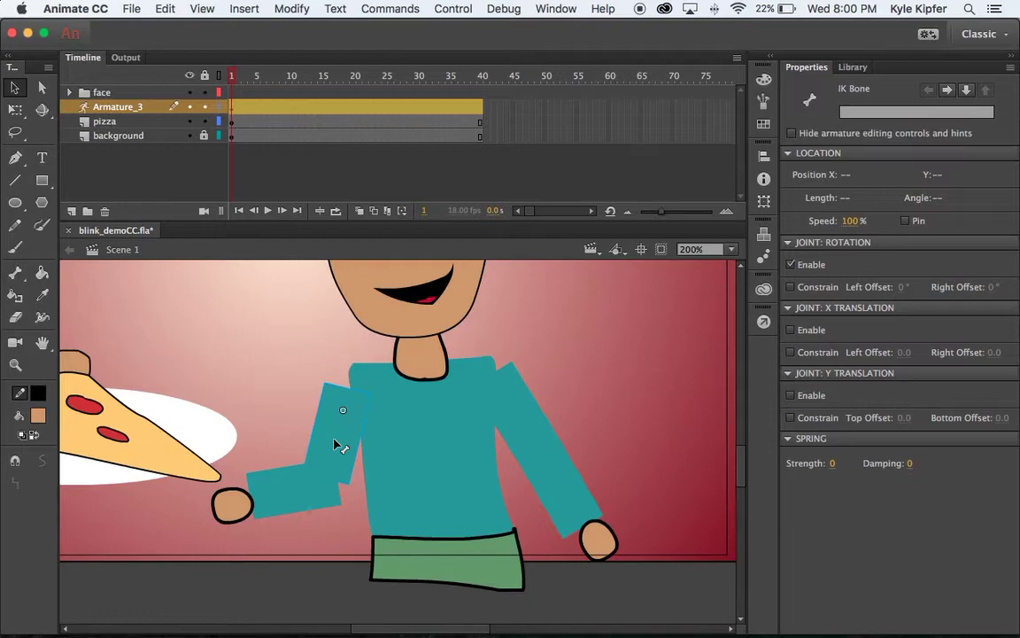
Edit the Llowarm symbol in place, curving the forearm's elbow-end edge outward into a rounded end, and return to Scene 1.
click(266, 451)
click(290, 497)
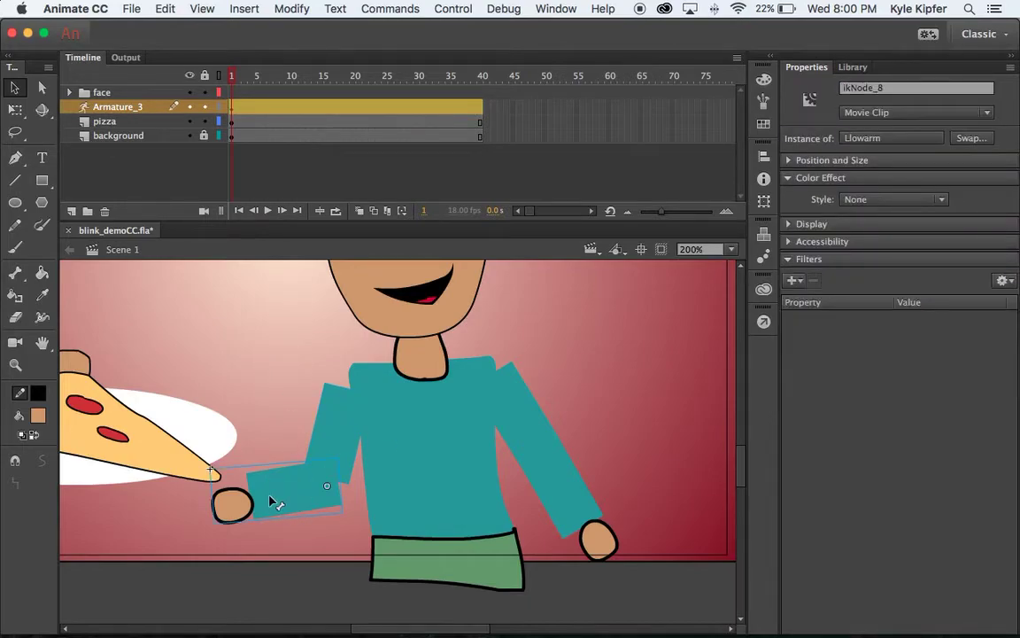
double_click(253, 494)
click(239, 503)
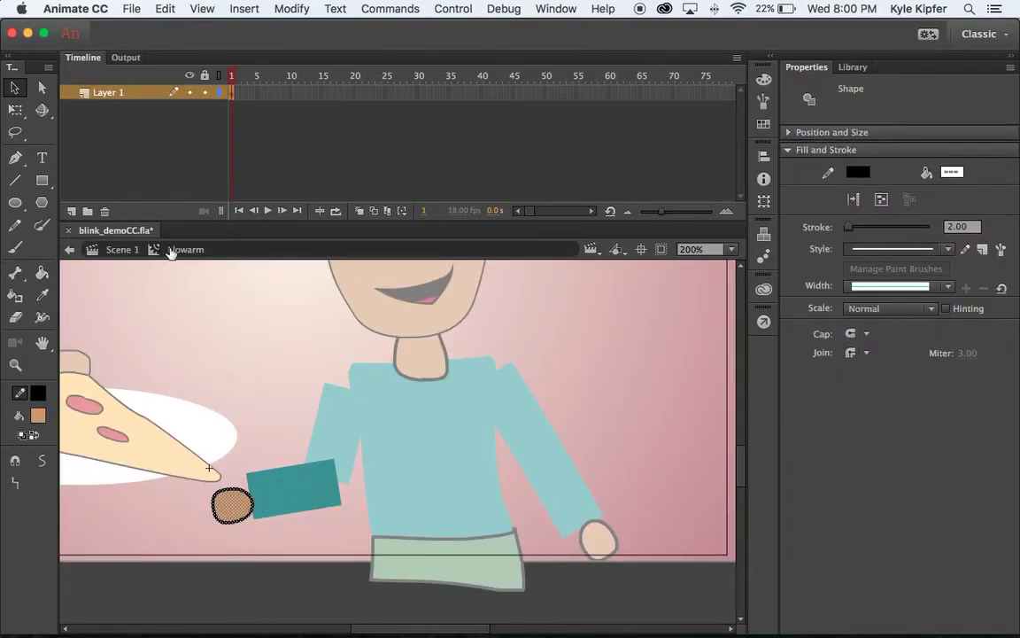
click(346, 512)
drag(345, 512, 350, 484)
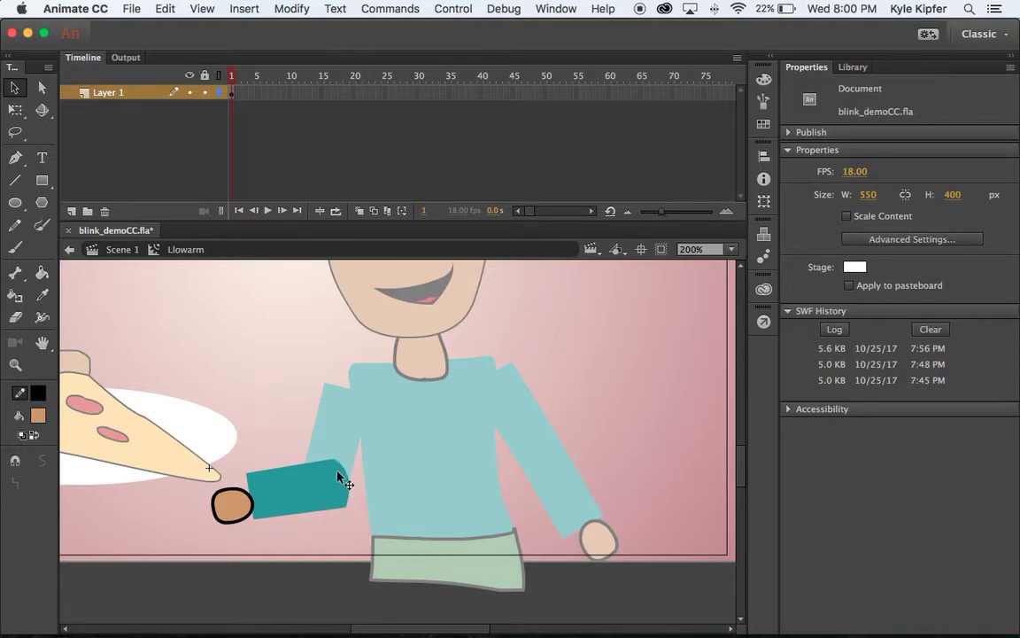
click(111, 249)
Edit the Luparm symbol in place, curving its shoulder-end edge outward into a rounded shoulder, and return to Scene 1.
click(276, 354)
click(323, 439)
double_click(322, 442)
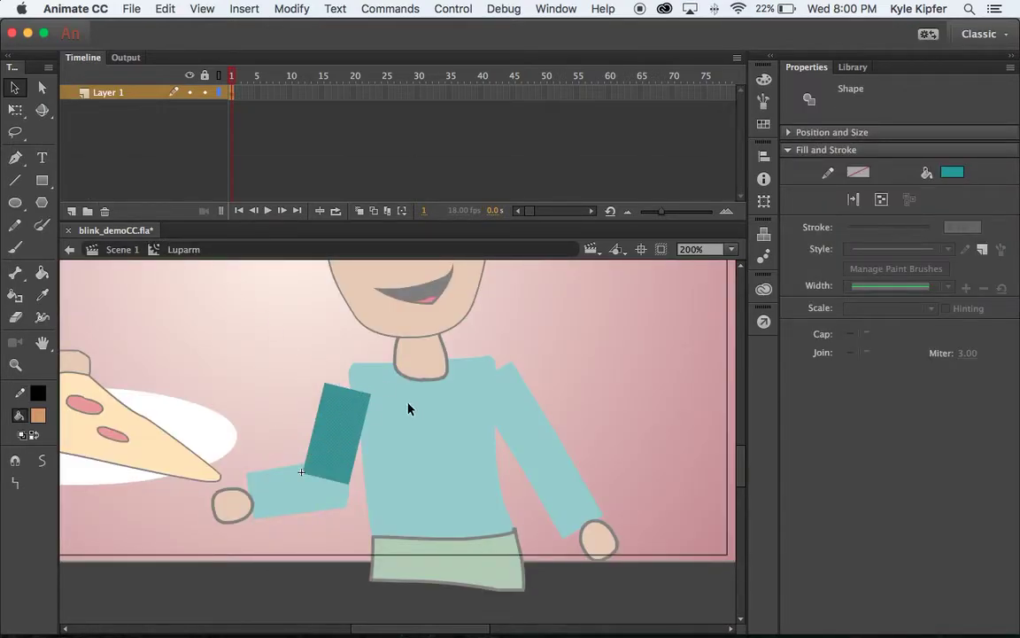
drag(348, 389, 356, 383)
key(ctrl+z)
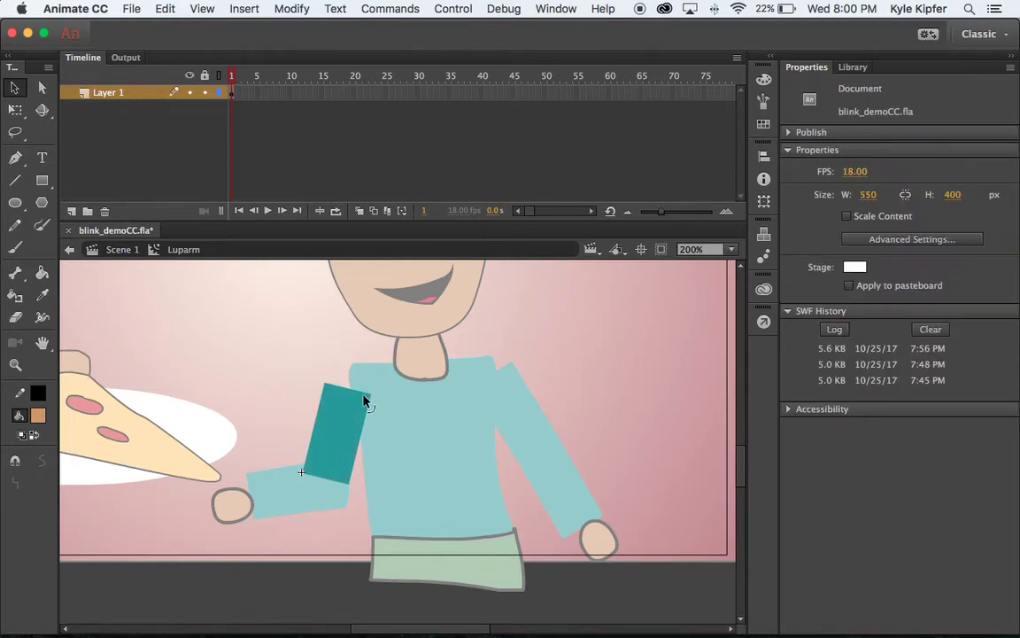
drag(343, 386, 349, 361)
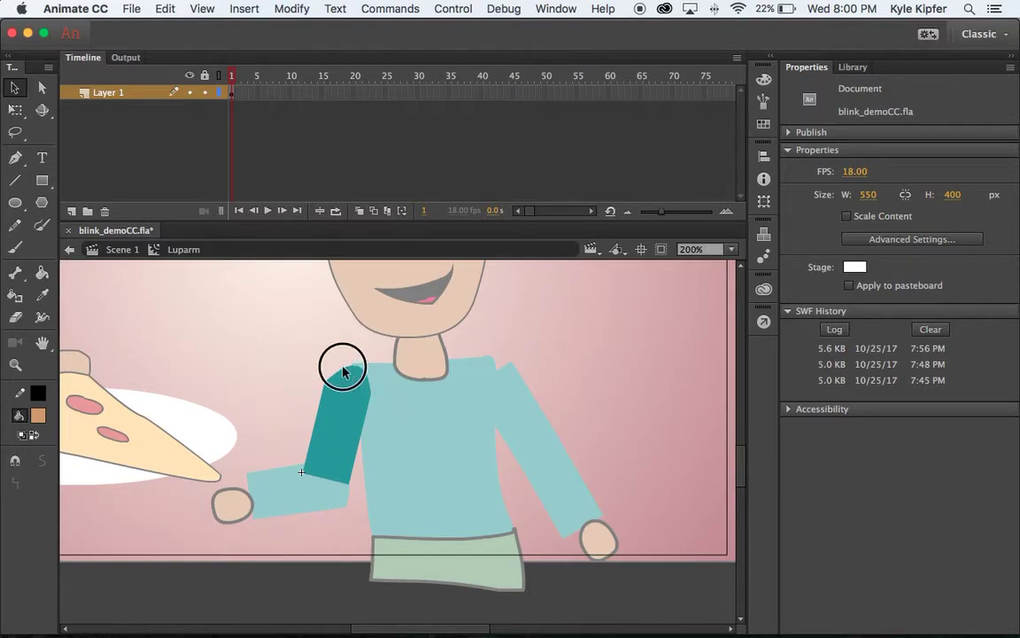
drag(344, 371, 346, 371)
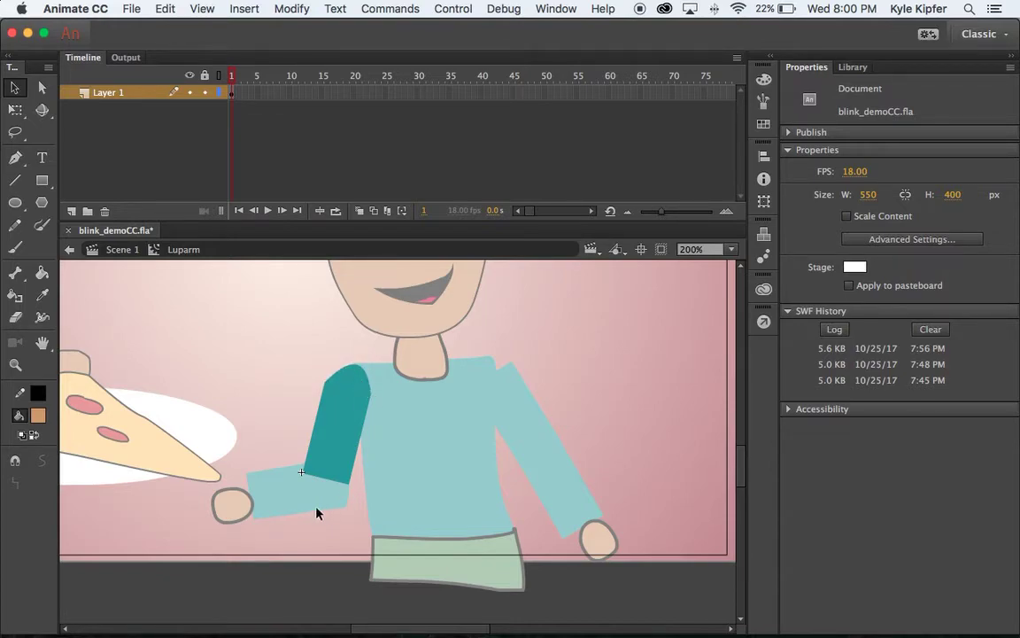
click(121, 249)
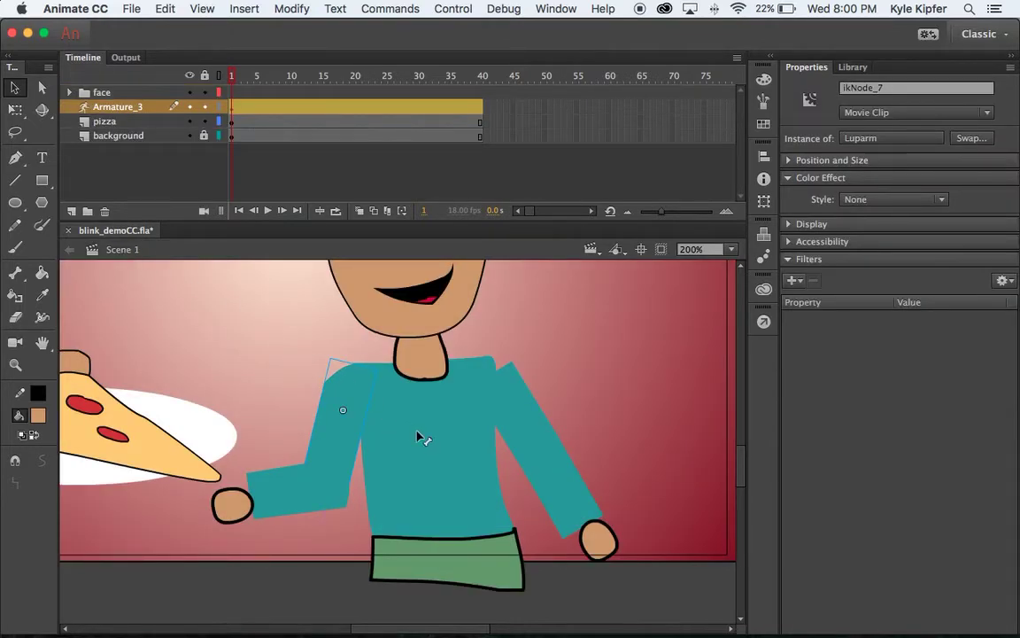
click(341, 549)
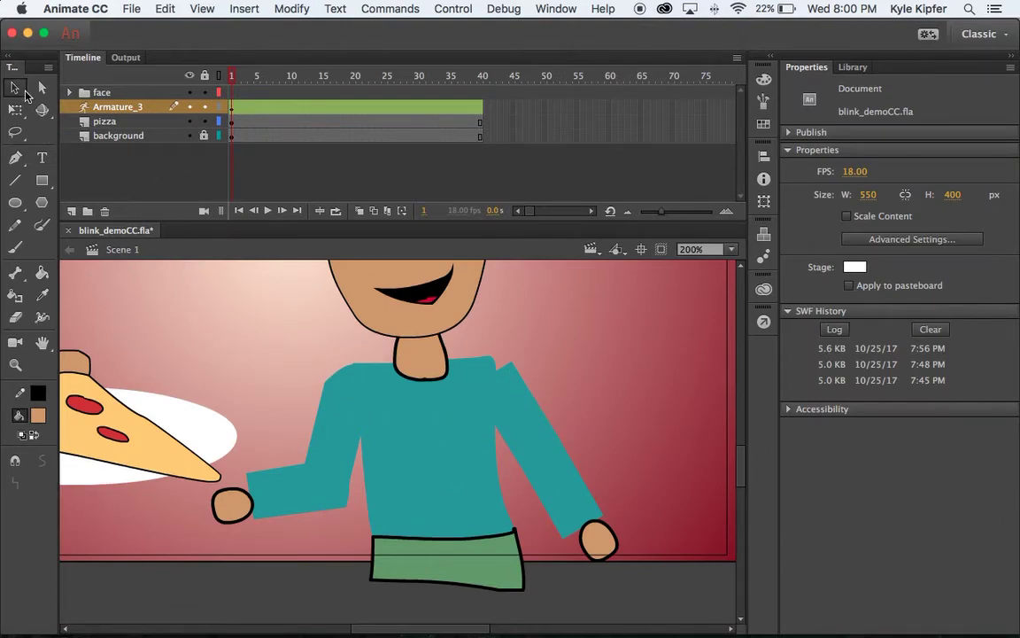
Edit the Ruparm symbol in place, curving its shoulder-end edge outward into a rounded shoulder, and return to Scene 1.
click(521, 409)
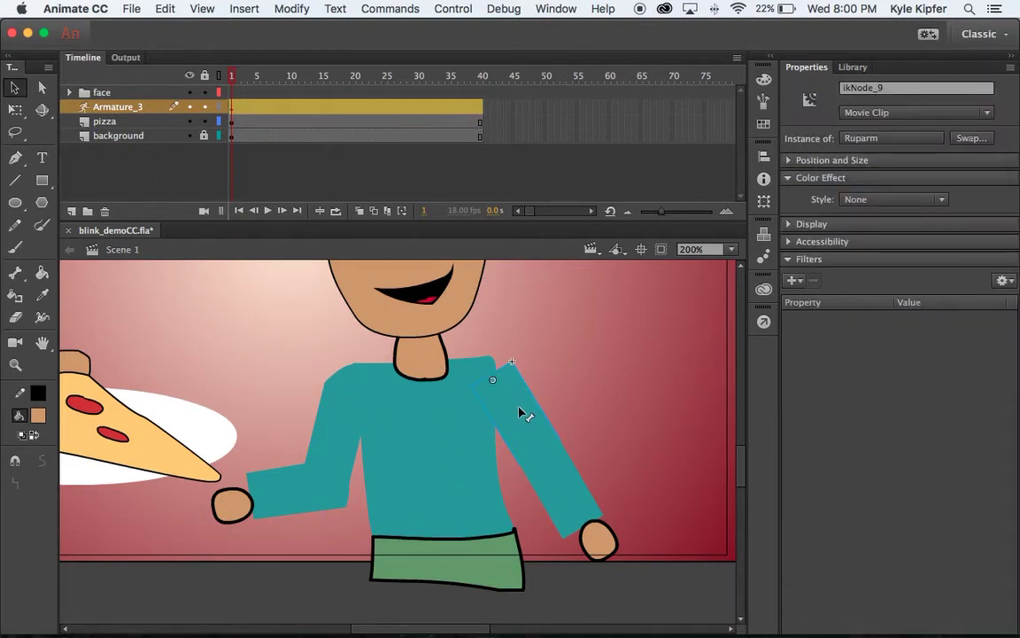
double_click(520, 407)
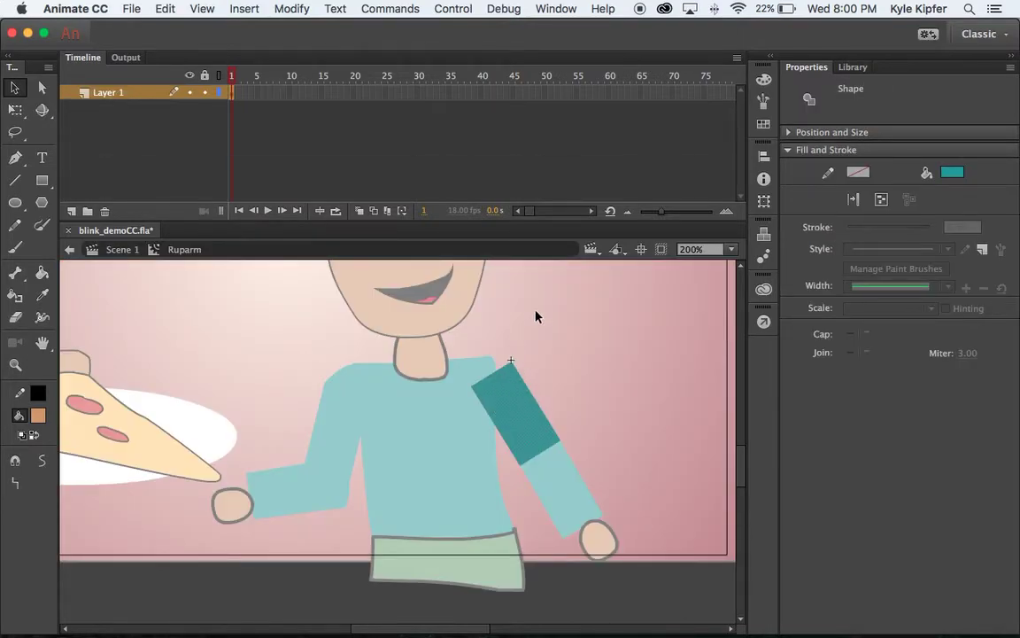
click(536, 316)
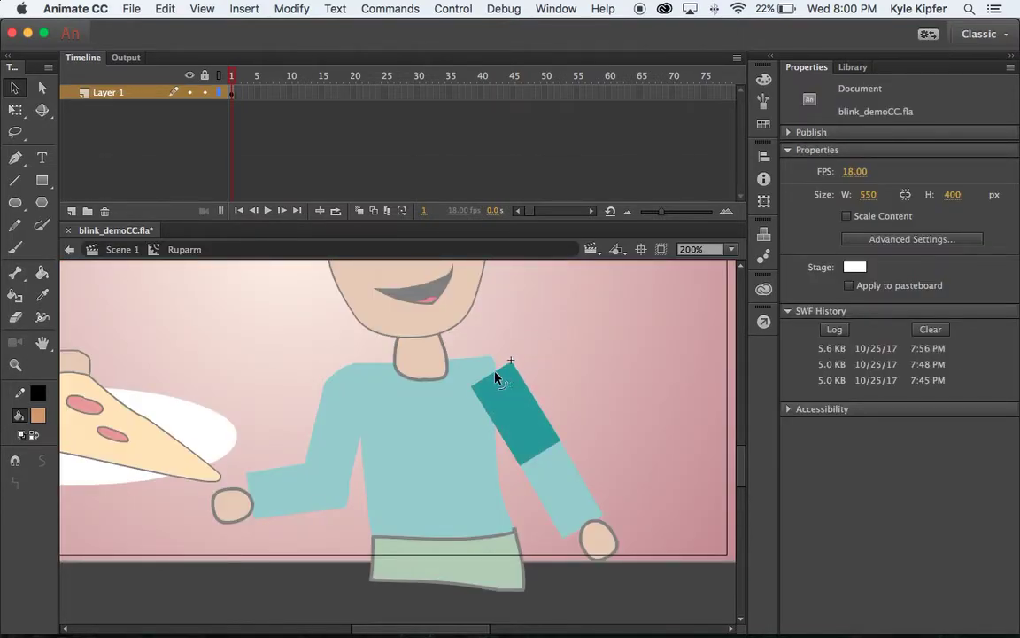
drag(492, 378, 484, 363)
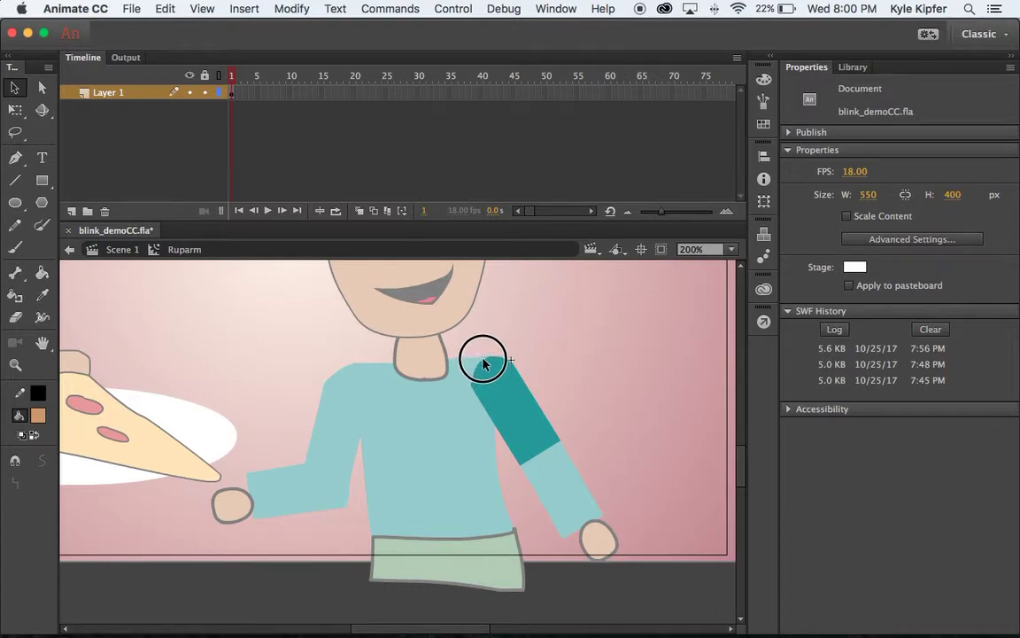
click(122, 250)
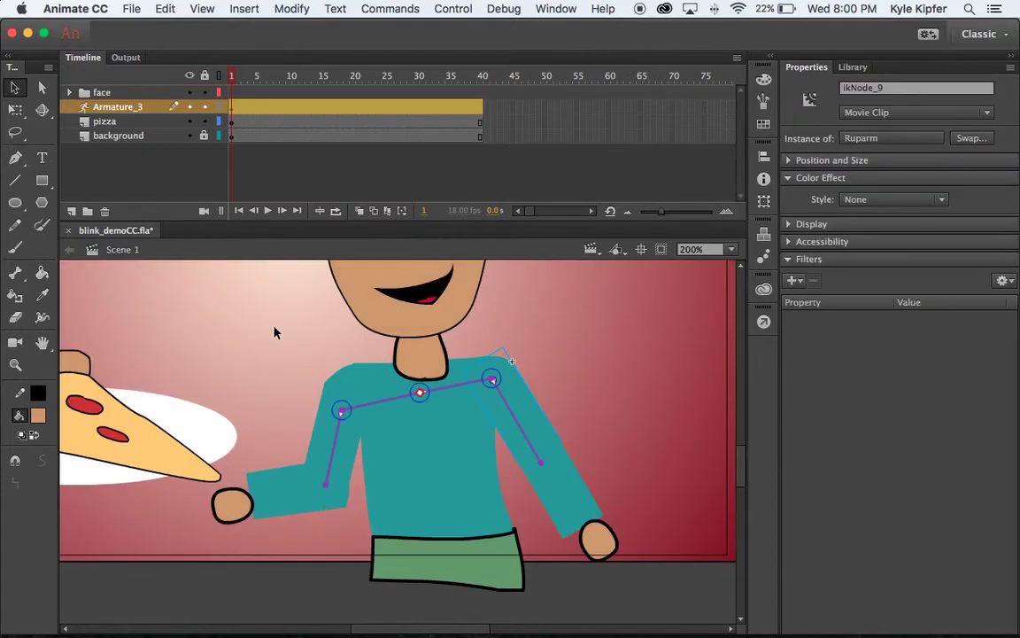
click(616, 489)
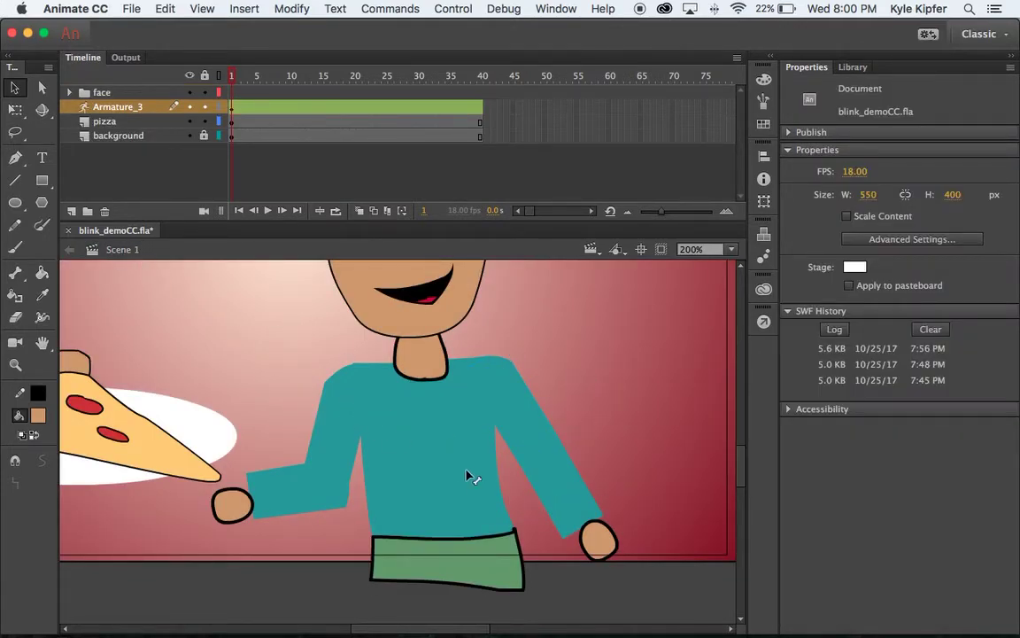
On frame 5 of Armature_3, pose both arms raised outward with the hands up on either side of the head.
key(z)
alt+click(348, 381)
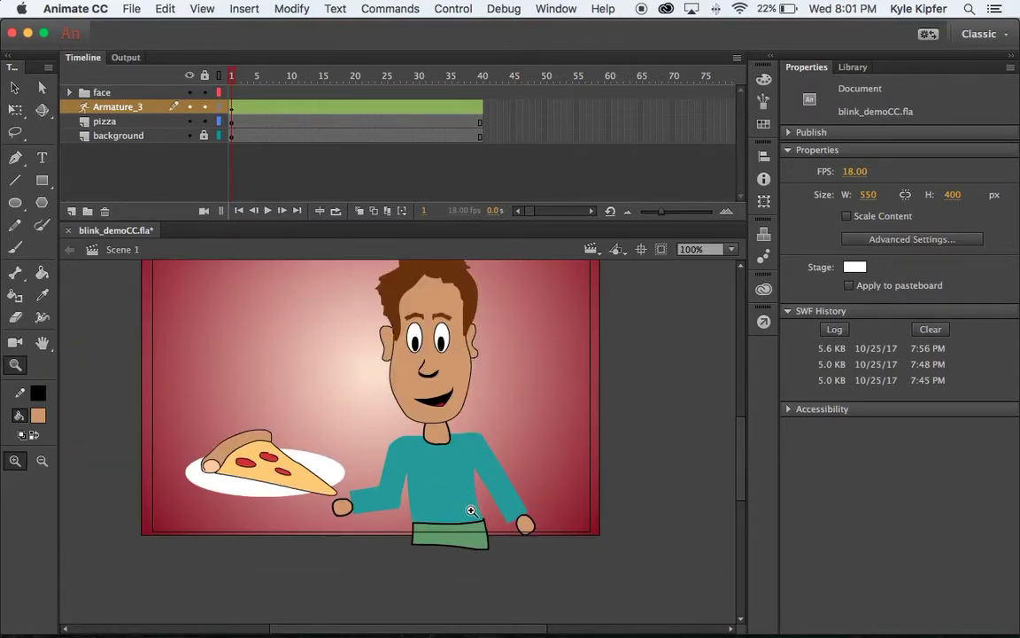
click(256, 107)
click(16, 87)
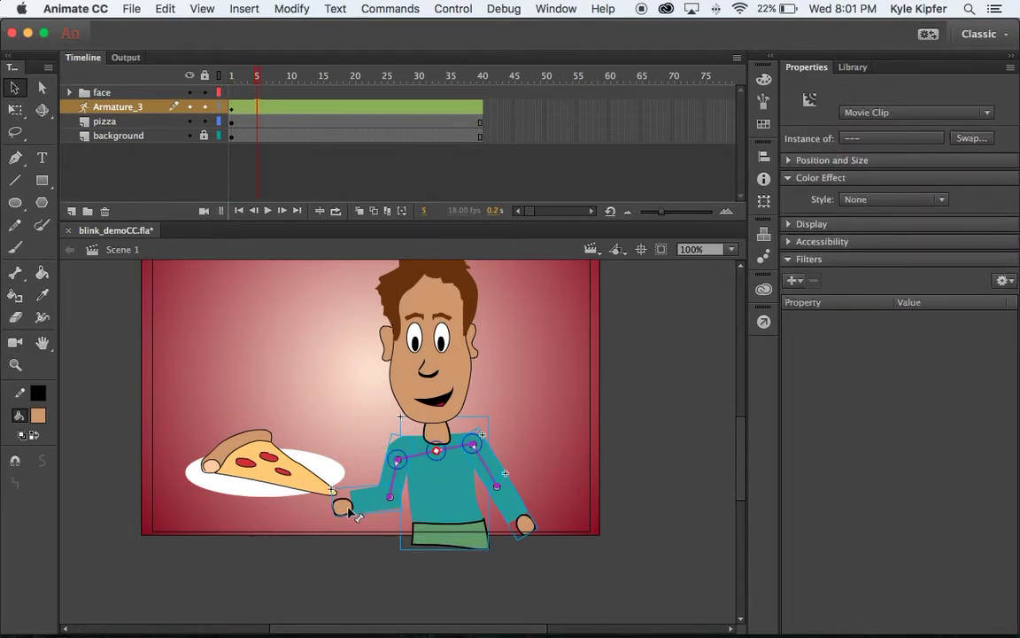
drag(345, 511, 328, 402)
drag(527, 528, 540, 377)
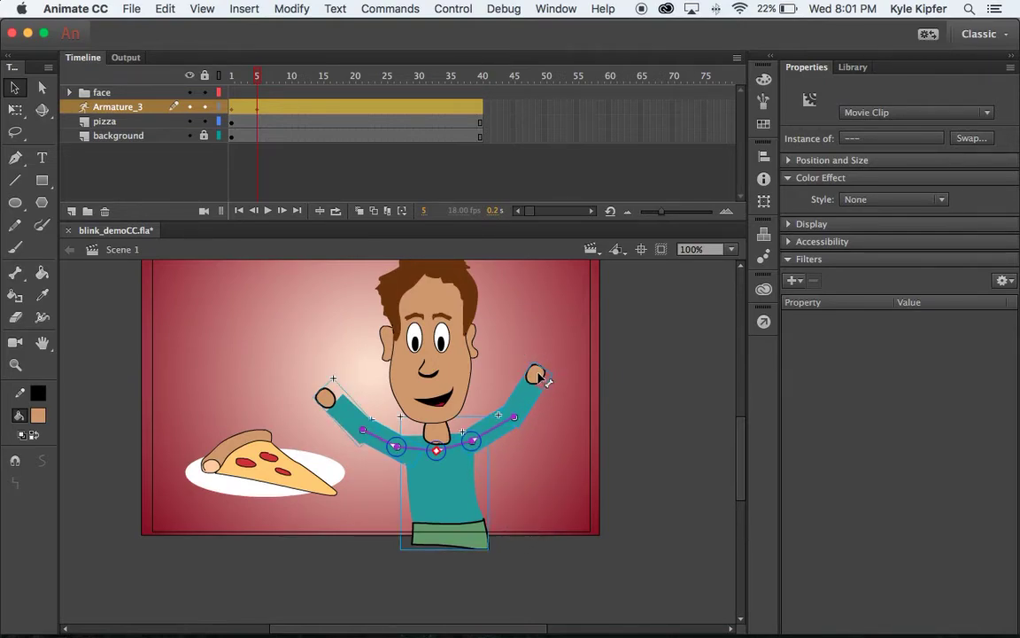
mouse_move(258, 77)
mouse_down()
mouse_move(219, 75)
mouse_move(257, 78)
mouse_up()
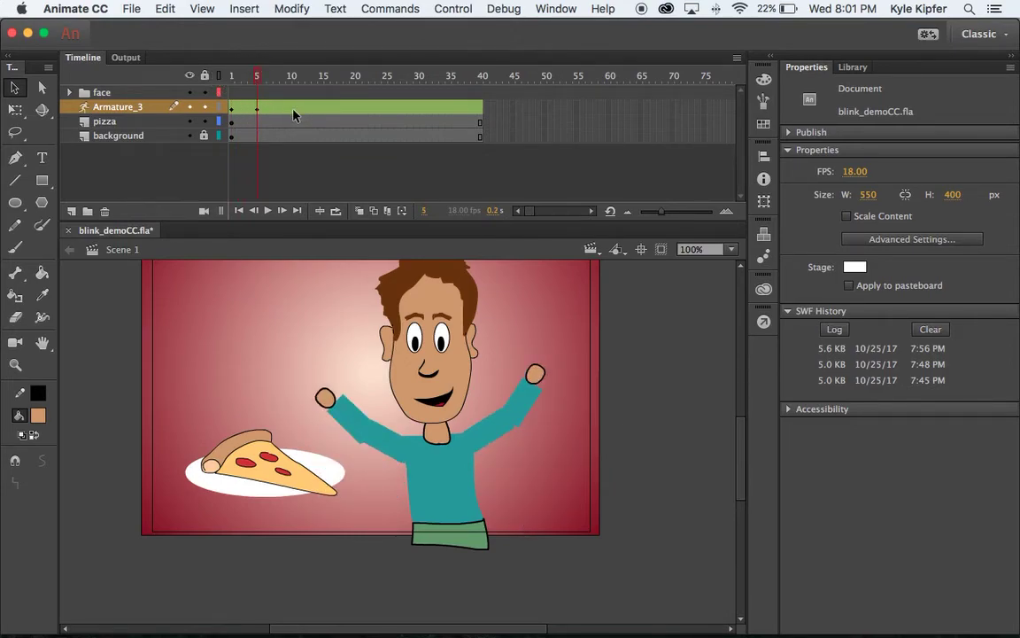
On frame 10 of Armature_3, lower both arms slightly so the upper arms are nearly horizontal with the forearms bent upward.
click(292, 108)
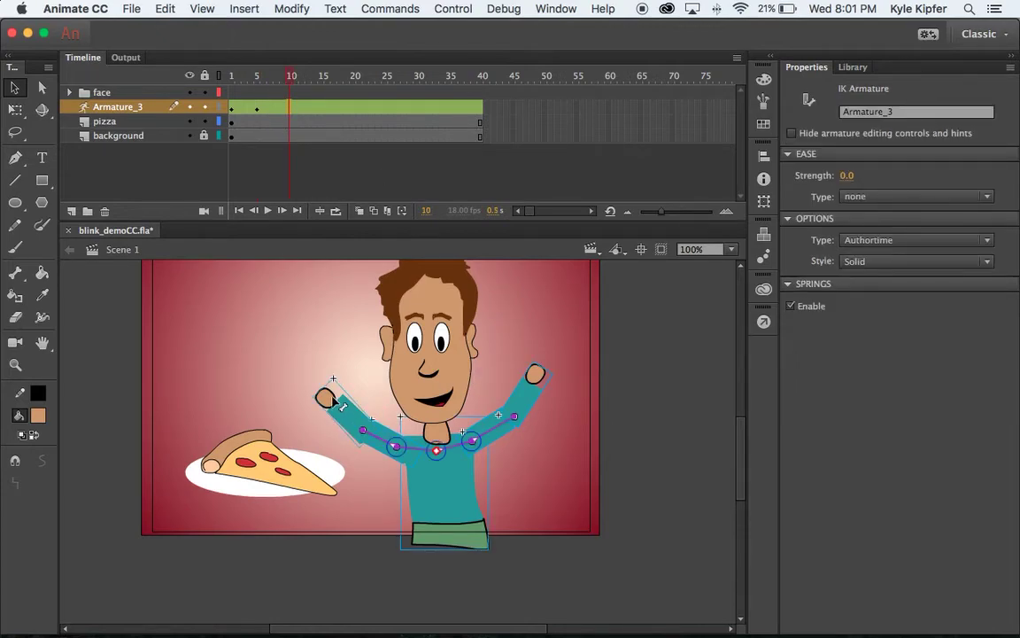
drag(341, 405, 354, 413)
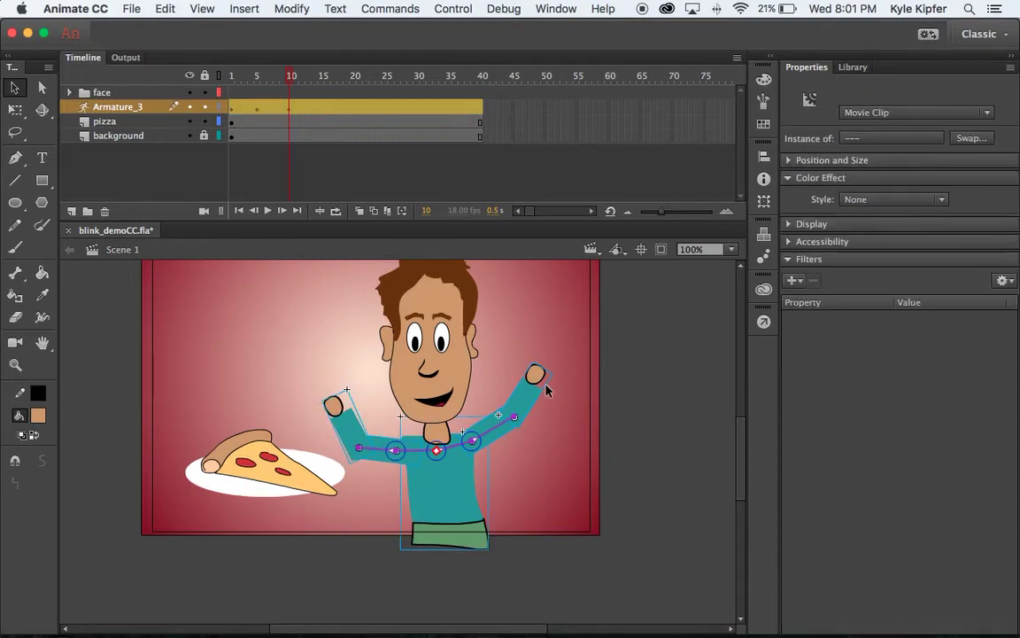
drag(538, 377, 549, 412)
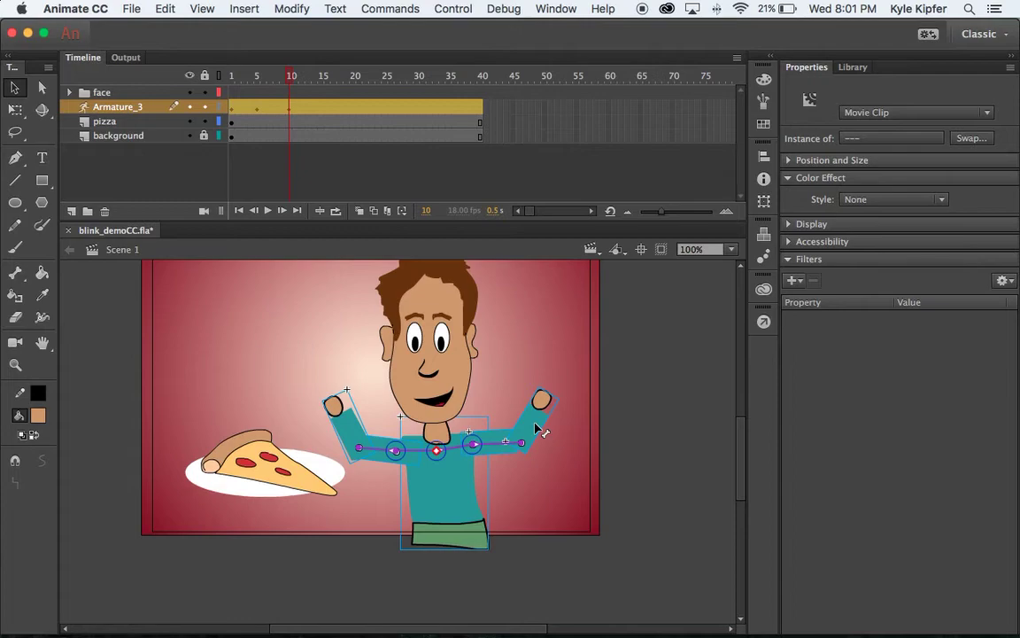
Edit the Rlowarm symbol in place, curving the forearm's elbow-end edge outward into a rounded elbow, and return to Scene 1.
double_click(535, 432)
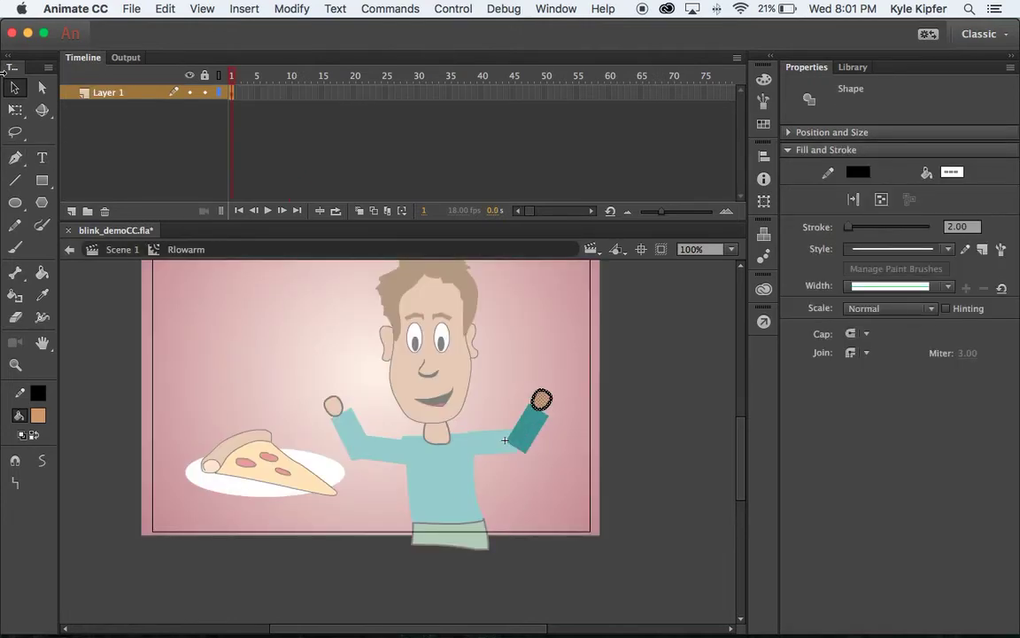
click(529, 468)
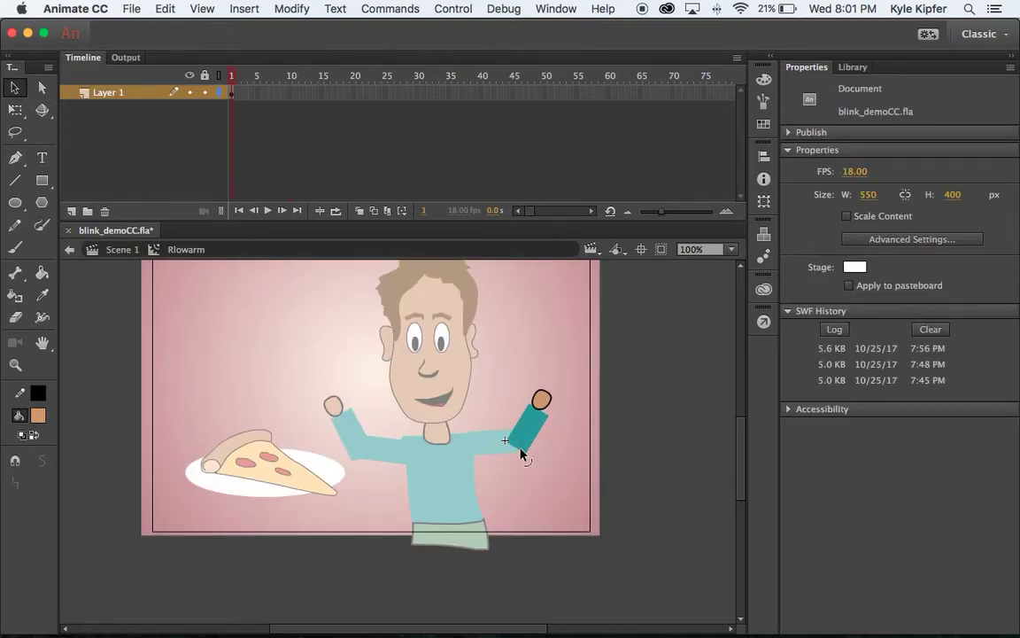
drag(519, 448, 511, 448)
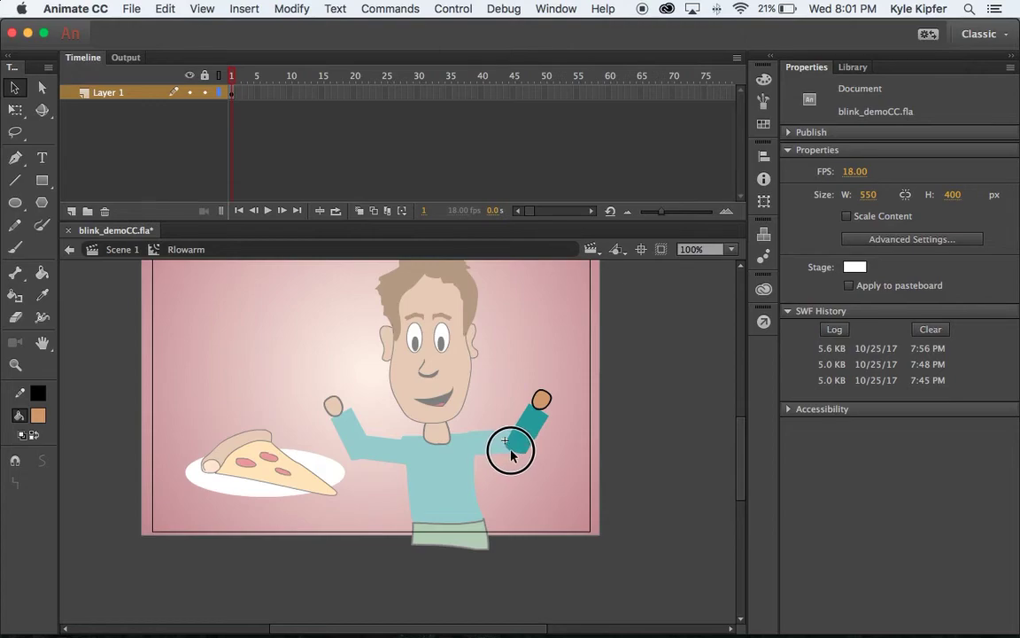
click(124, 249)
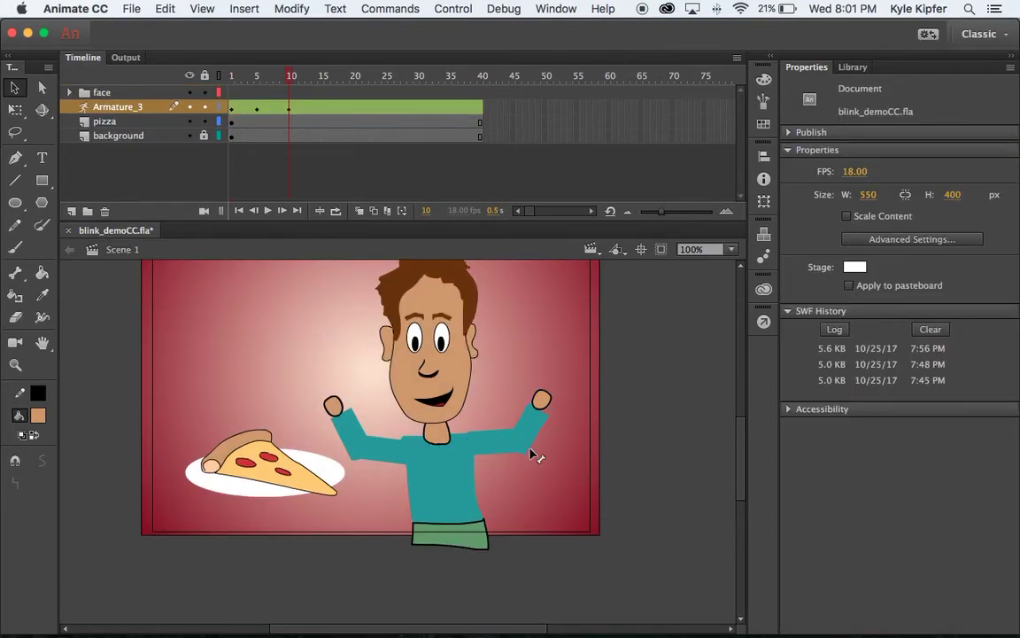
On frame 15 of Armature_3, pose both arms stretched diagonally upward with the hands on either side of the head.
drag(291, 78, 324, 77)
click(324, 109)
drag(338, 405, 345, 366)
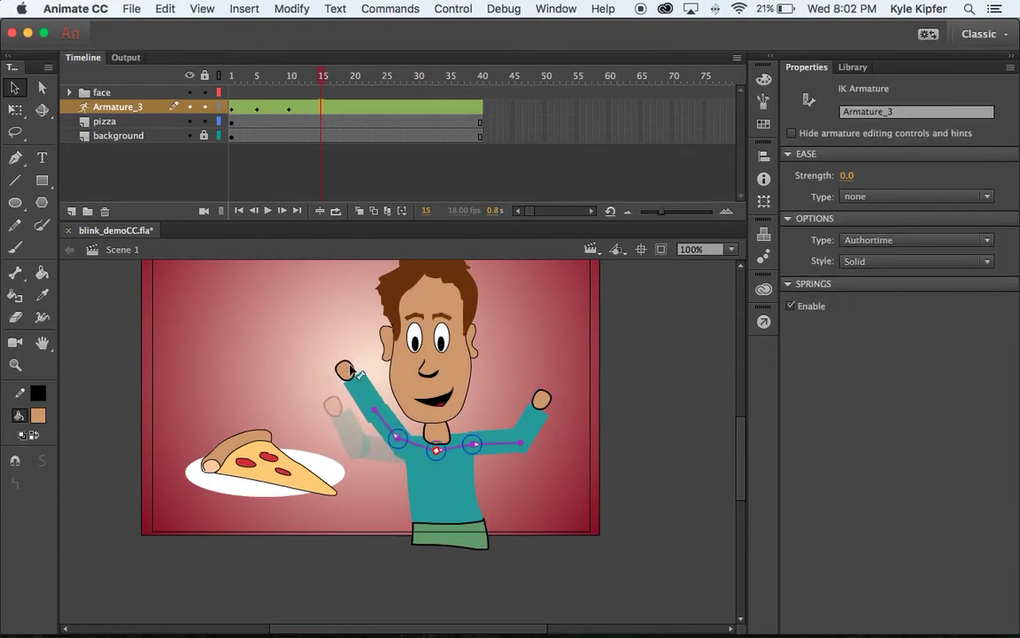
click(537, 418)
drag(542, 400, 522, 355)
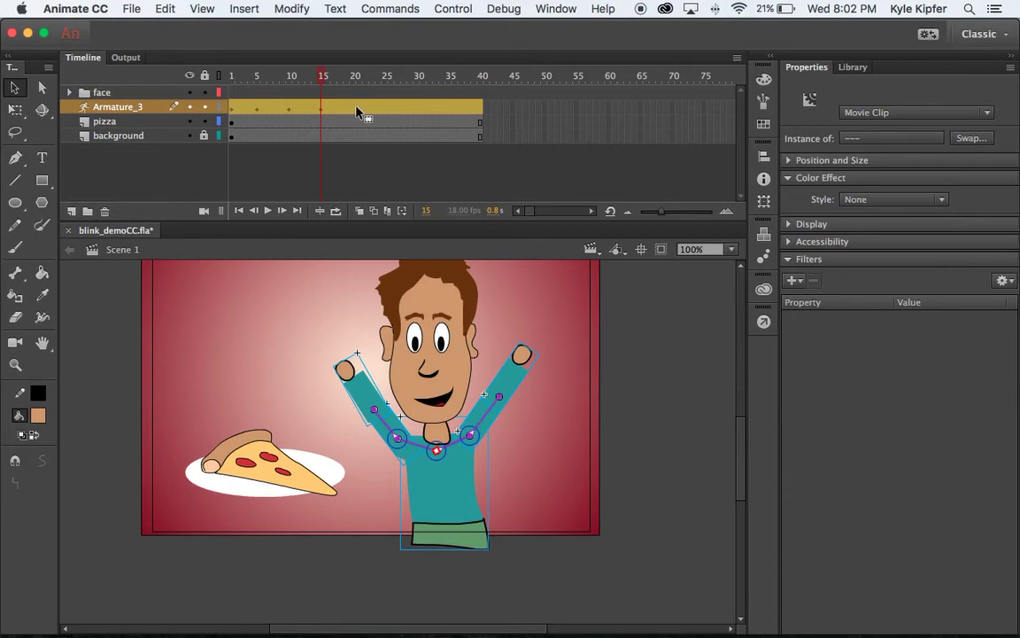
On frame 20 of Armature_3, lower both arms to the sides, with the forearm nearest the pizza bent outward just below the plate.
click(358, 107)
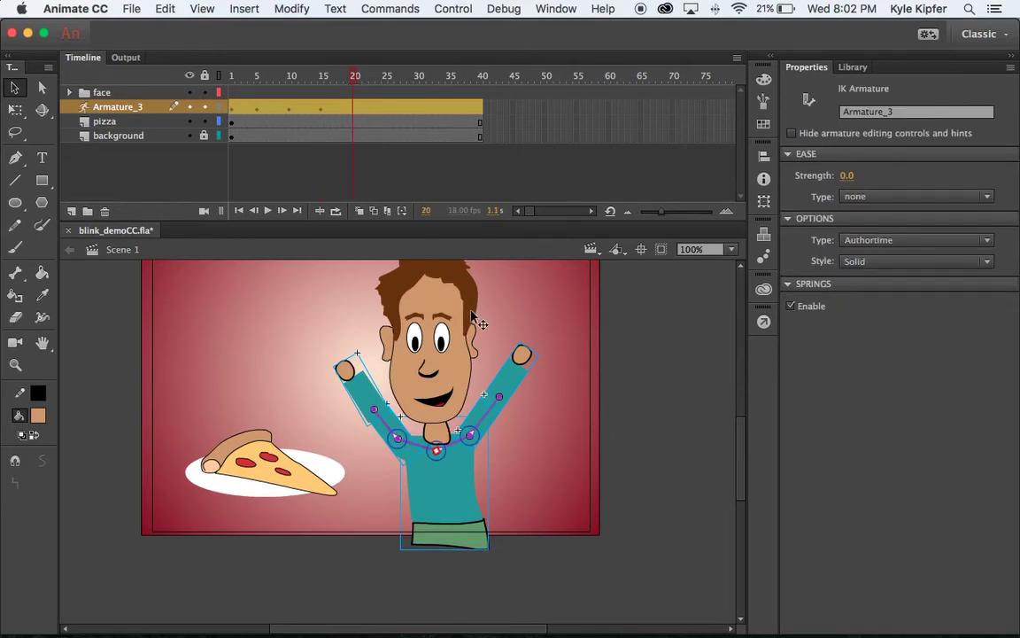
drag(352, 379, 344, 515)
drag(525, 362, 532, 387)
drag(534, 430, 545, 512)
drag(479, 465, 517, 541)
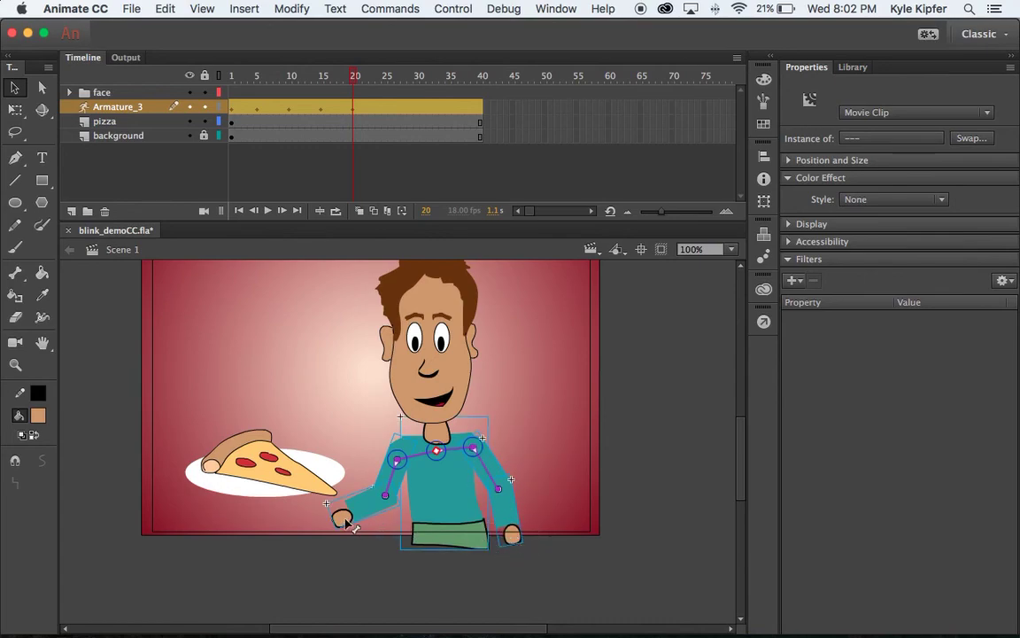
click(630, 375)
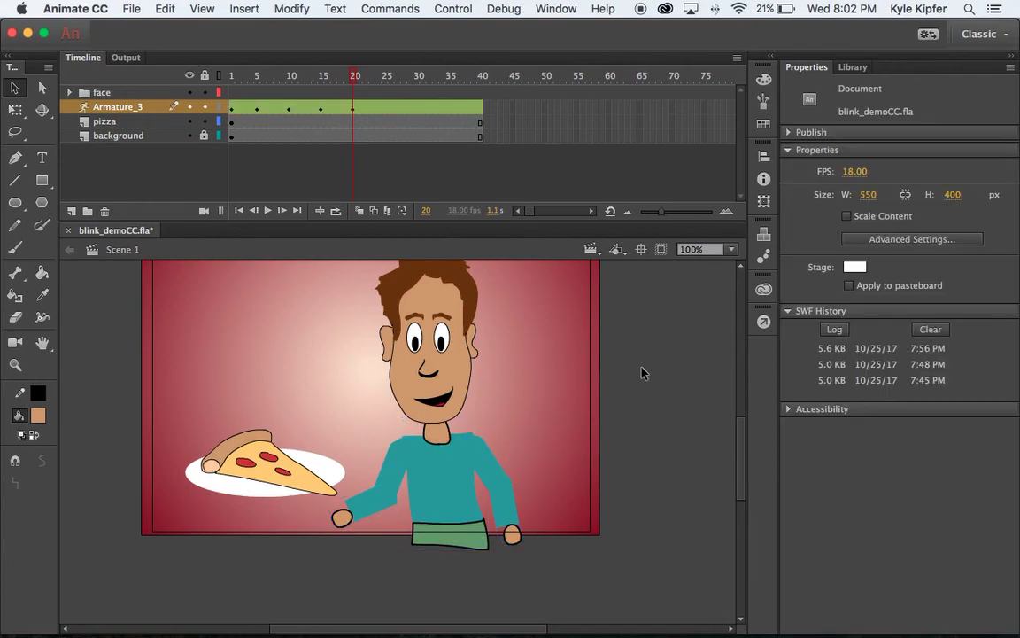
Rewind to frame 1, test the movie to review the arm animation, and close the preview.
drag(354, 80, 184, 77)
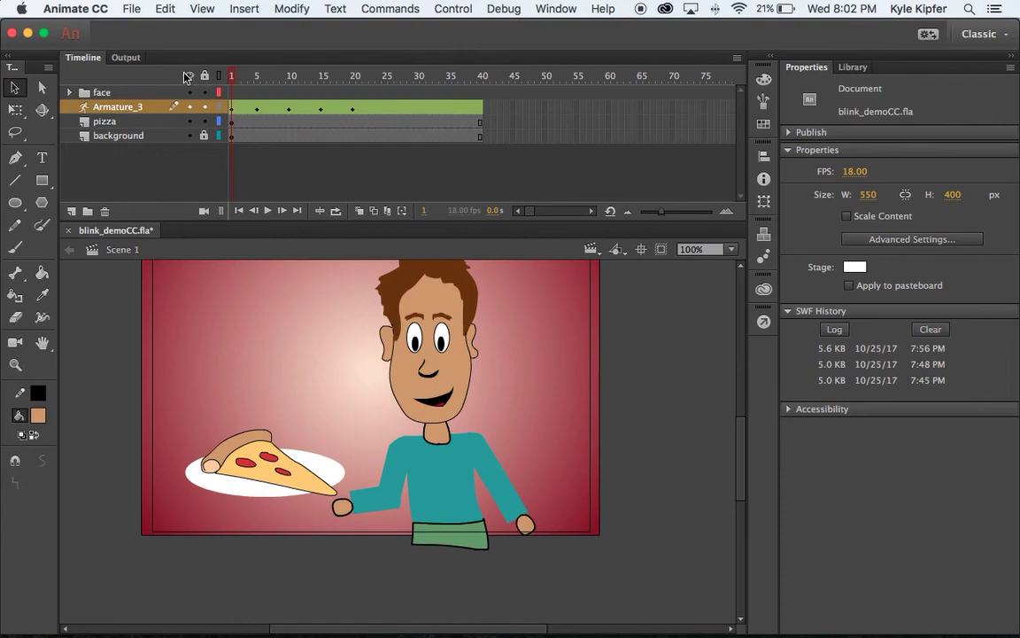
key(super+Return)
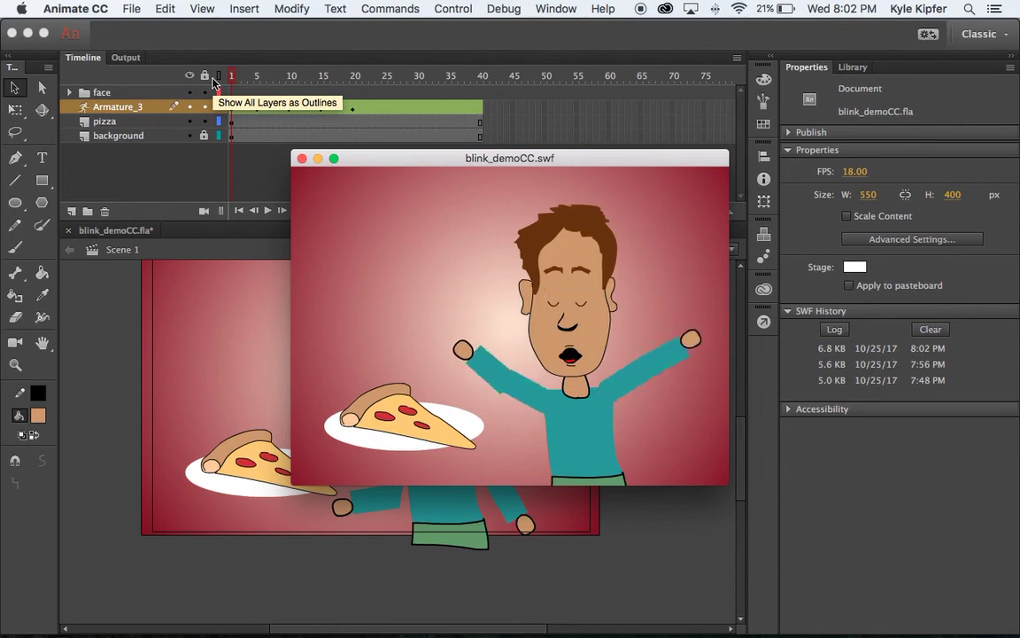
click(302, 159)
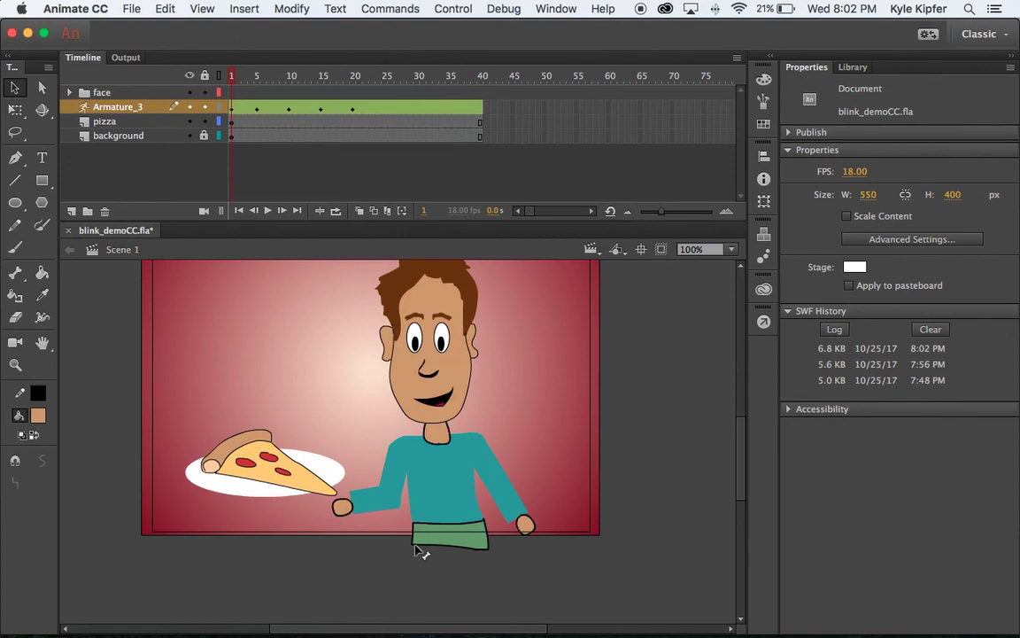
scroll(596, 416, up, 3)
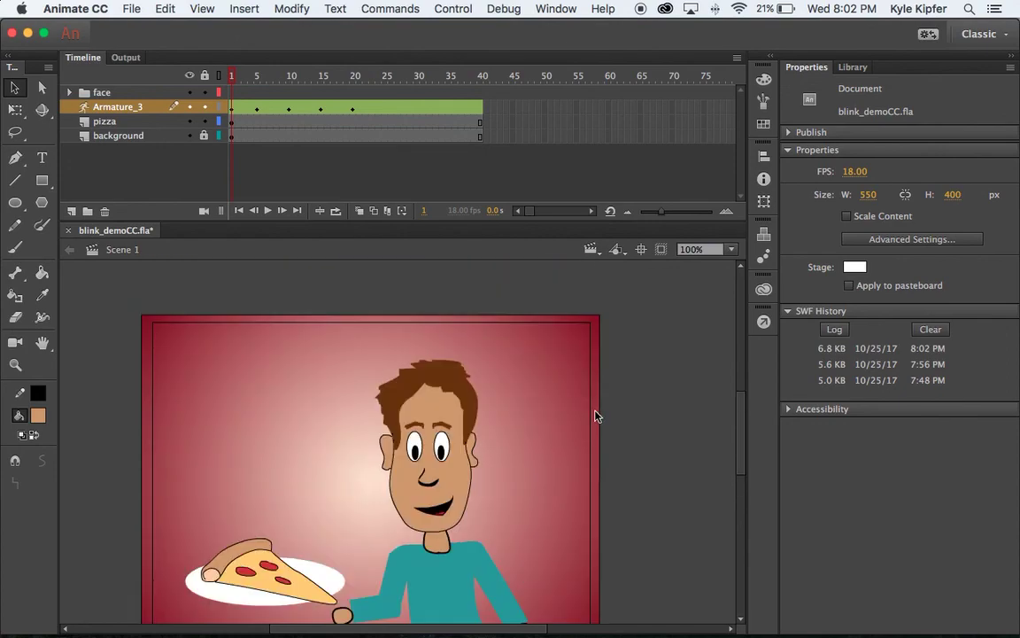
scroll(595, 416, down, 2)
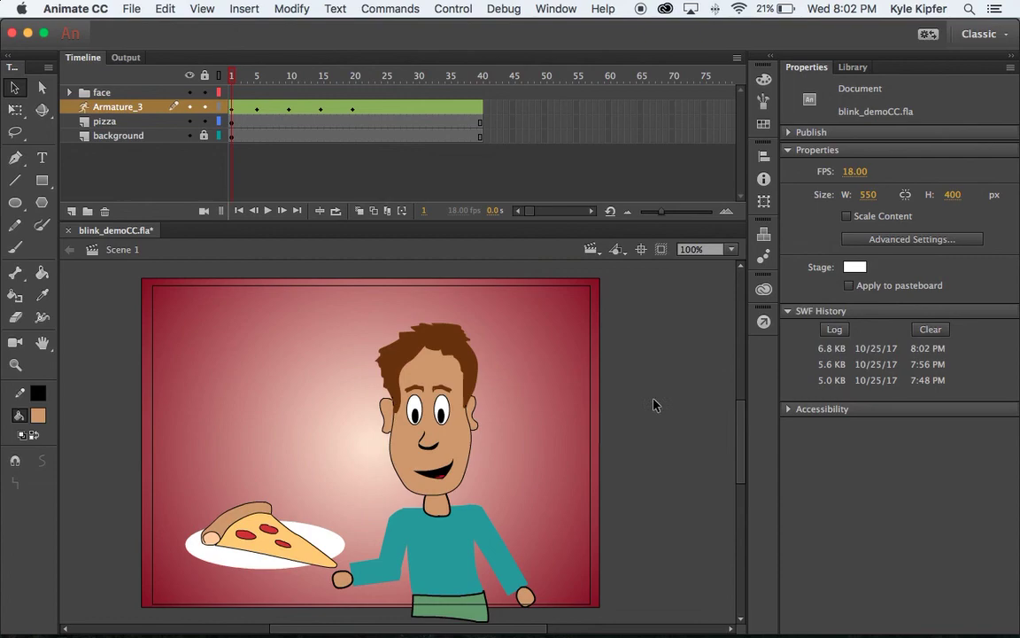